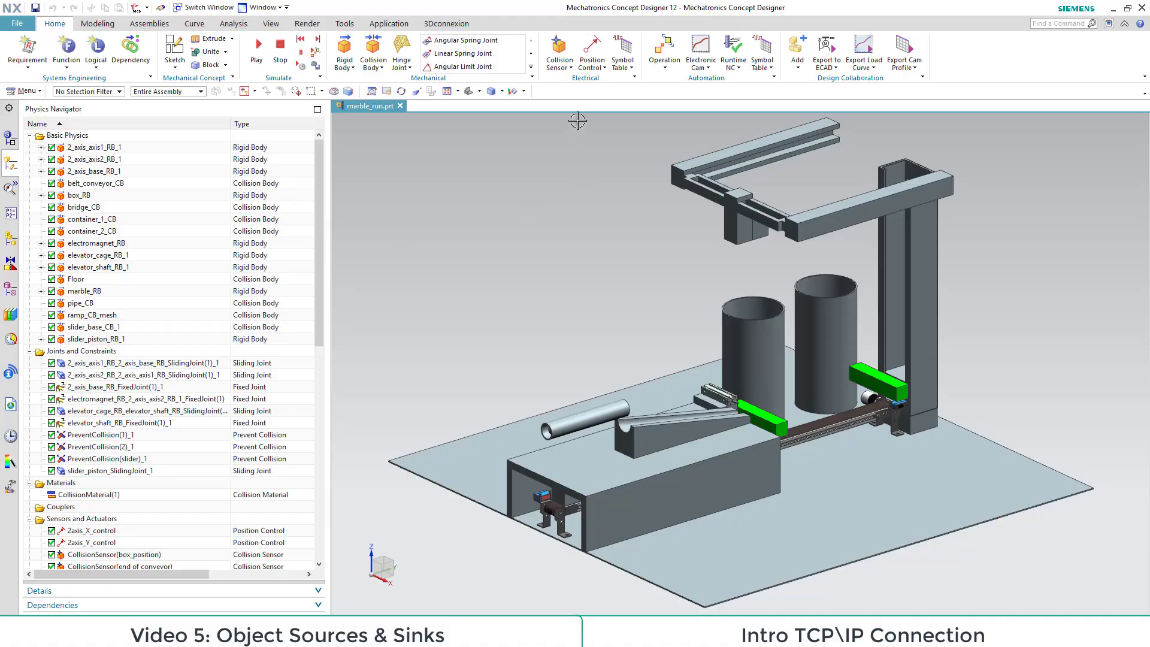
# Step: Create a bool output signal OUT_destination_container1 with initial value true and add it to the symbol table
pyautogui.click(623, 68)
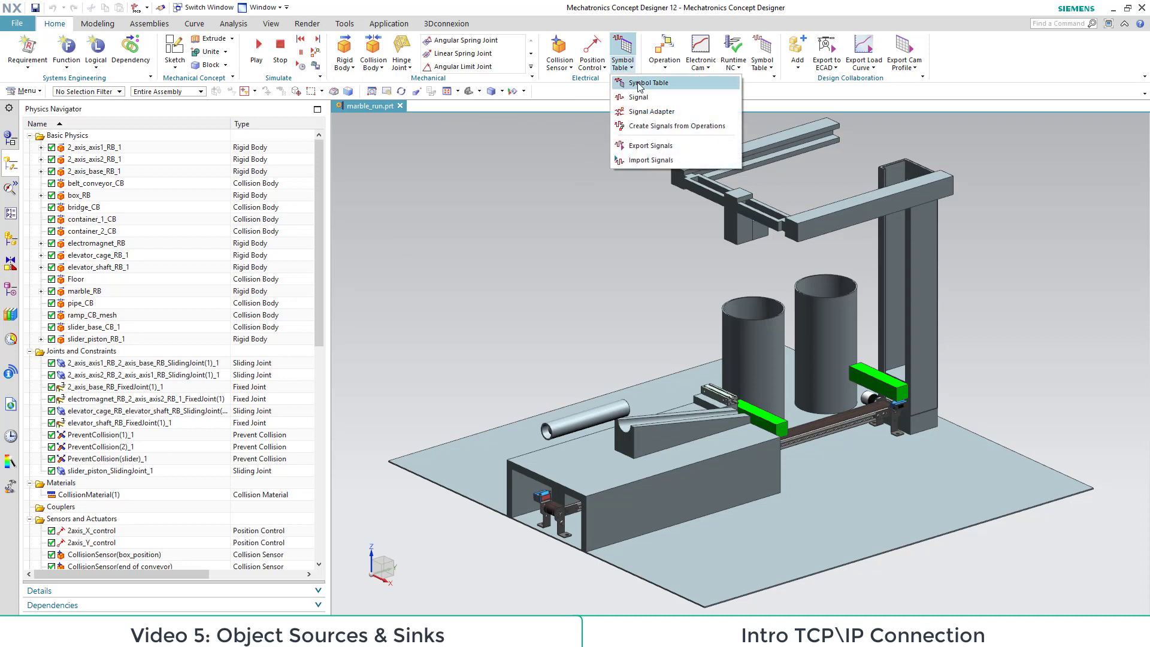
pyautogui.click(640, 93)
pyautogui.click(336, 94)
pyautogui.click(338, 102)
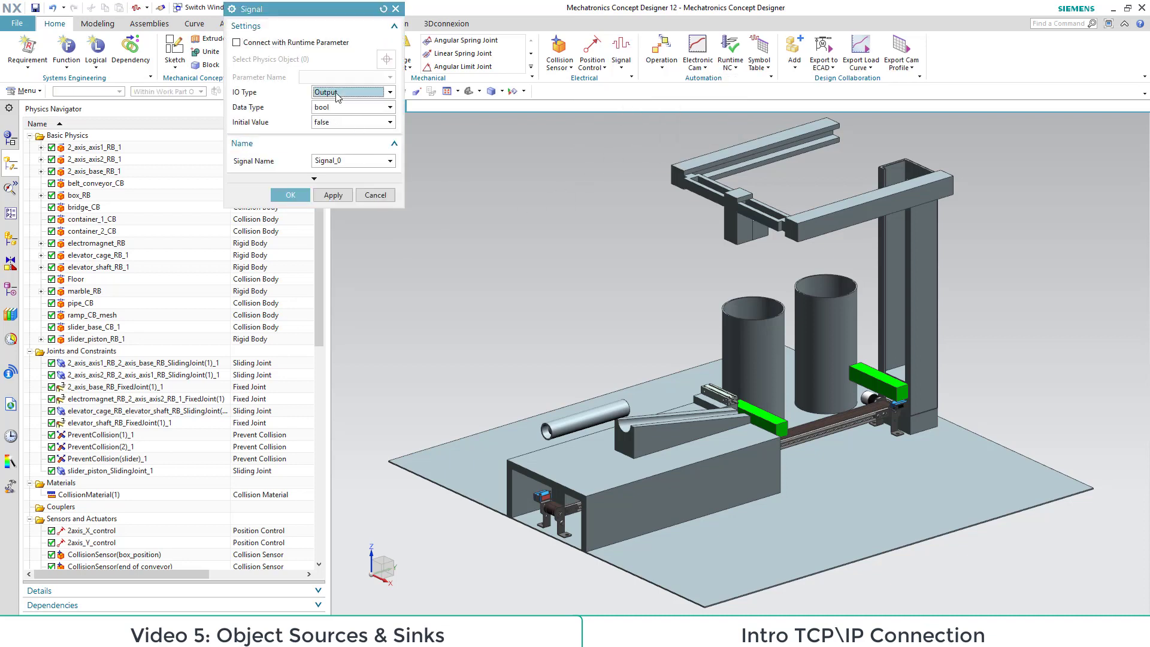
pyautogui.click(340, 125)
pyautogui.click(329, 146)
pyautogui.doubleClick(361, 161)
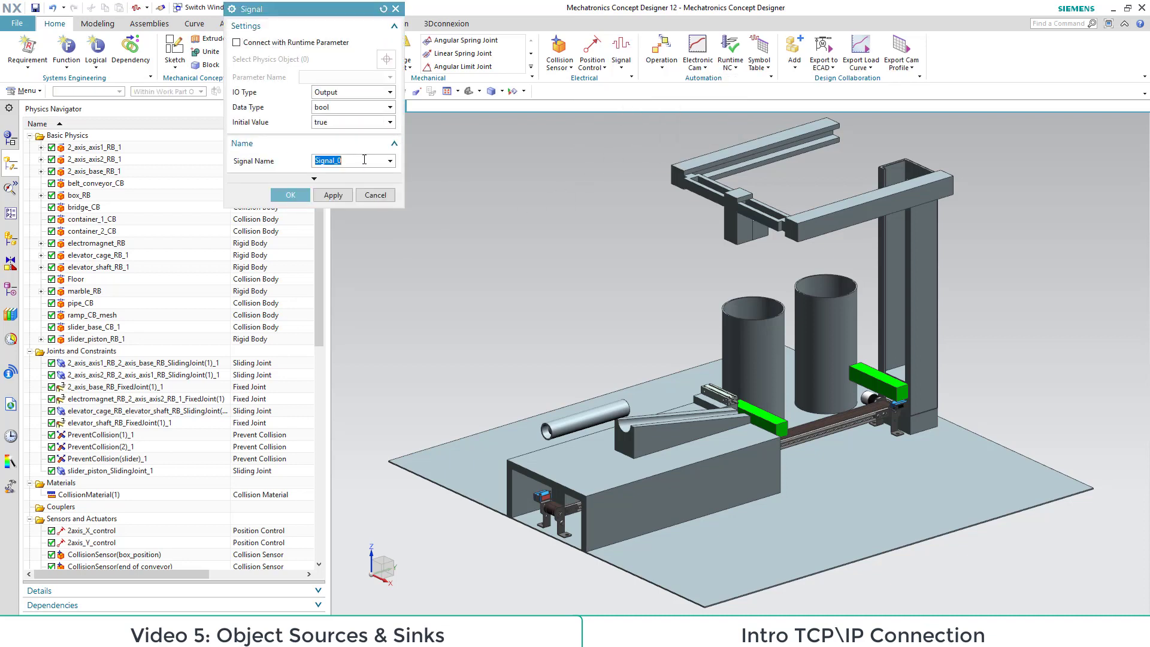
pyautogui.write('OUT_destination_container1')
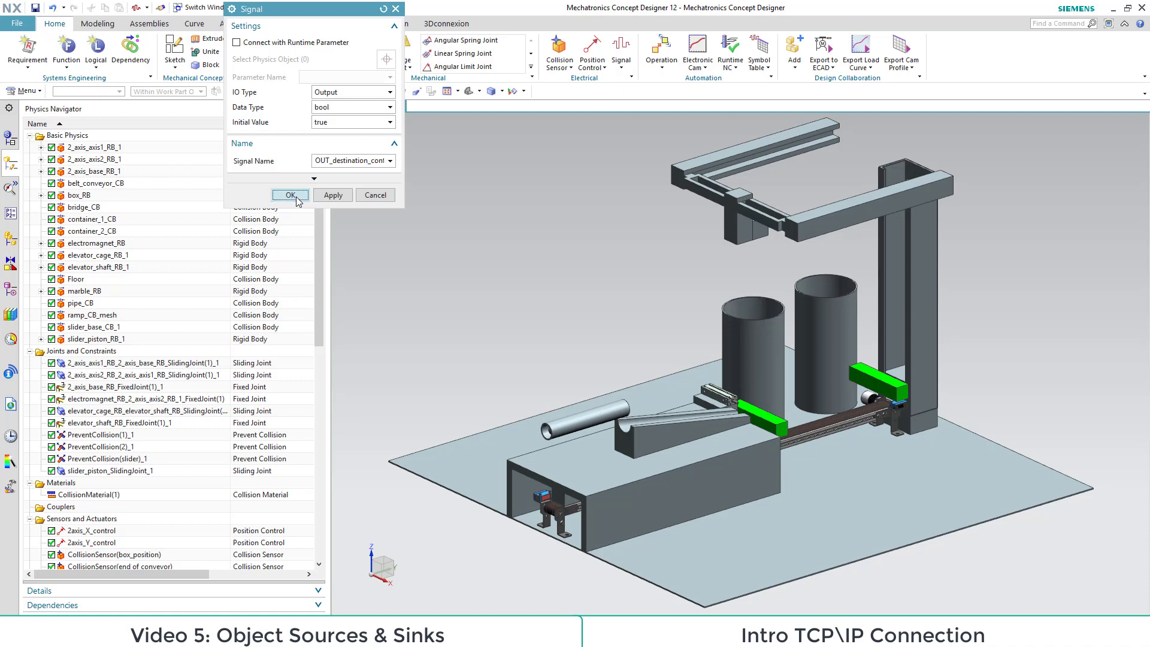
pyautogui.click(291, 195)
pyautogui.click(460, 235)
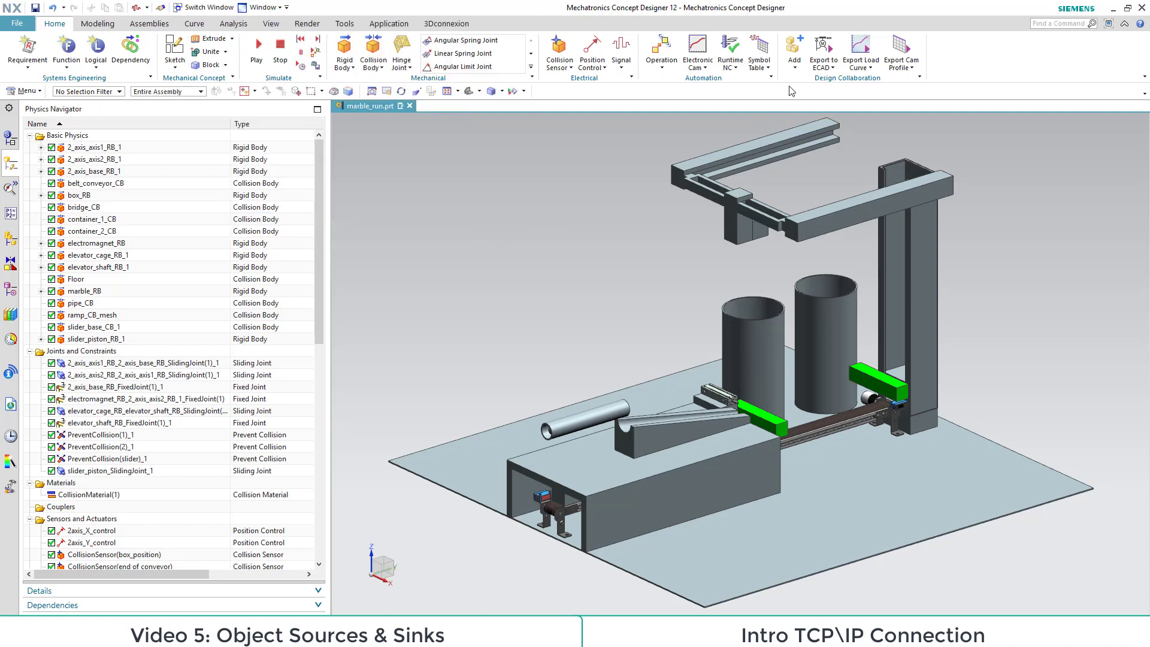
# Step: Enable OUT_2axis at offset 1.4 on the TCP signal server, keep the destination offset 1.3, and start listening
pyautogui.click(760, 60)
pyautogui.click(786, 132)
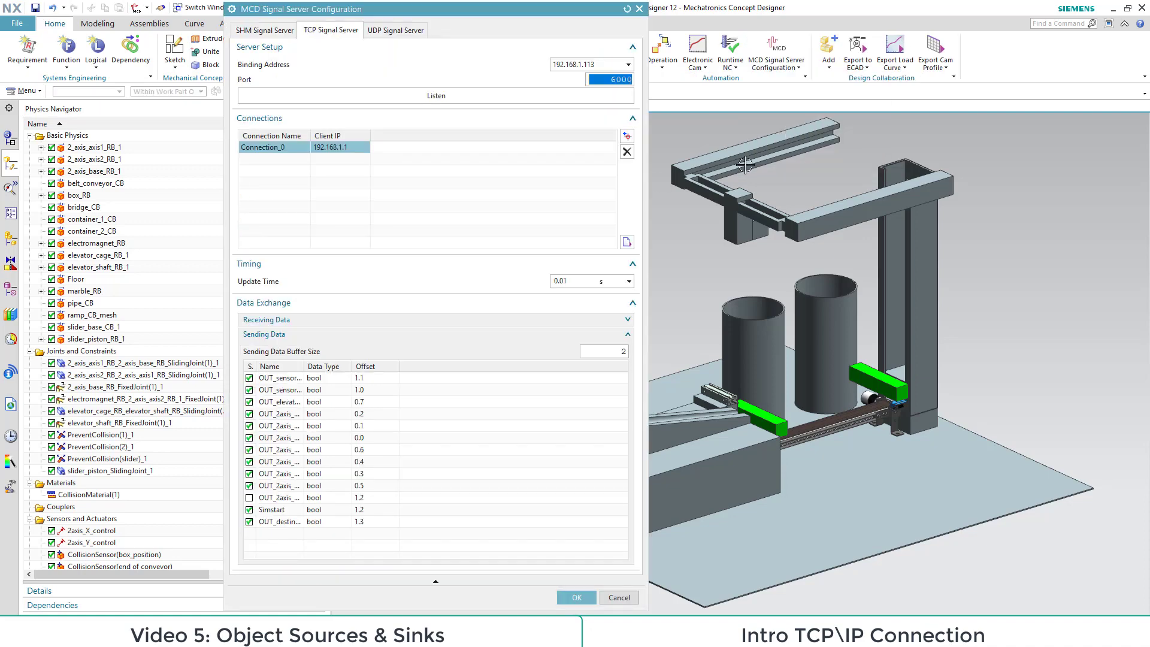
pyautogui.click(249, 497)
pyautogui.doubleClick(376, 498)
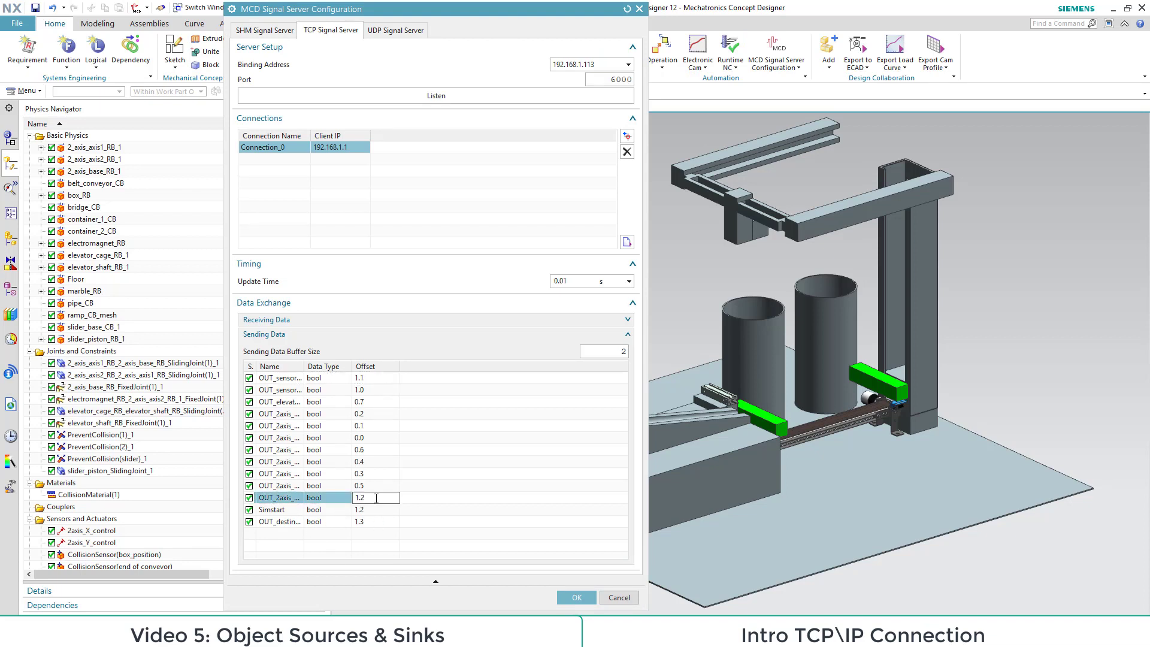
pyautogui.click(333, 542)
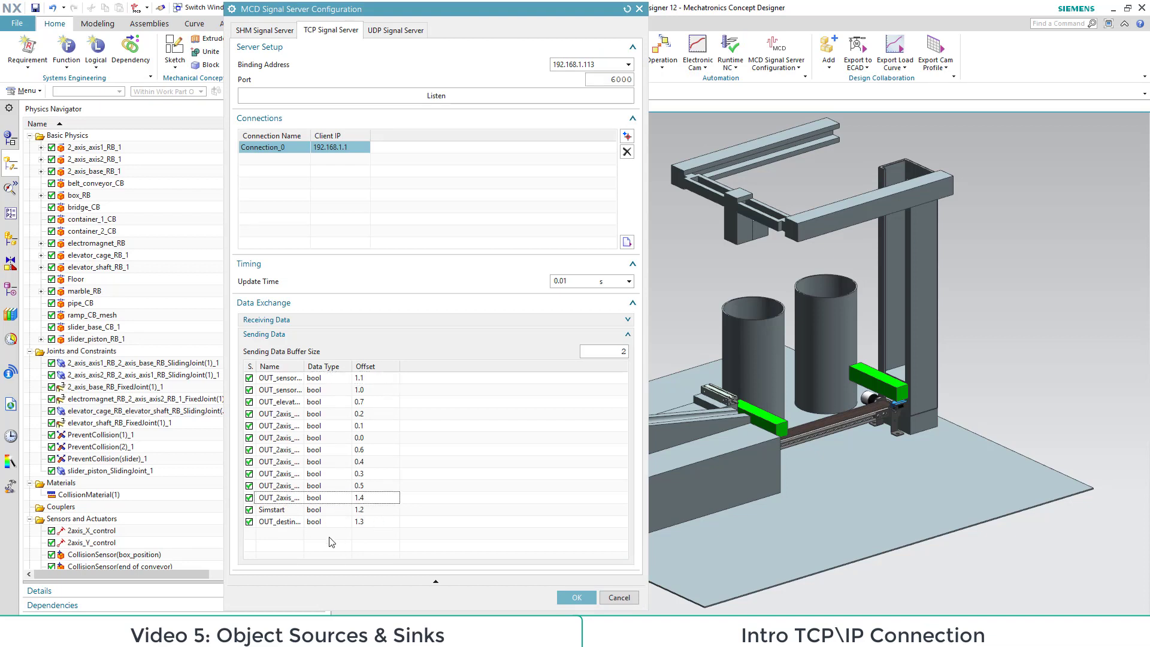
pyautogui.doubleClick(362, 522)
pyautogui.click(387, 540)
pyautogui.click(431, 98)
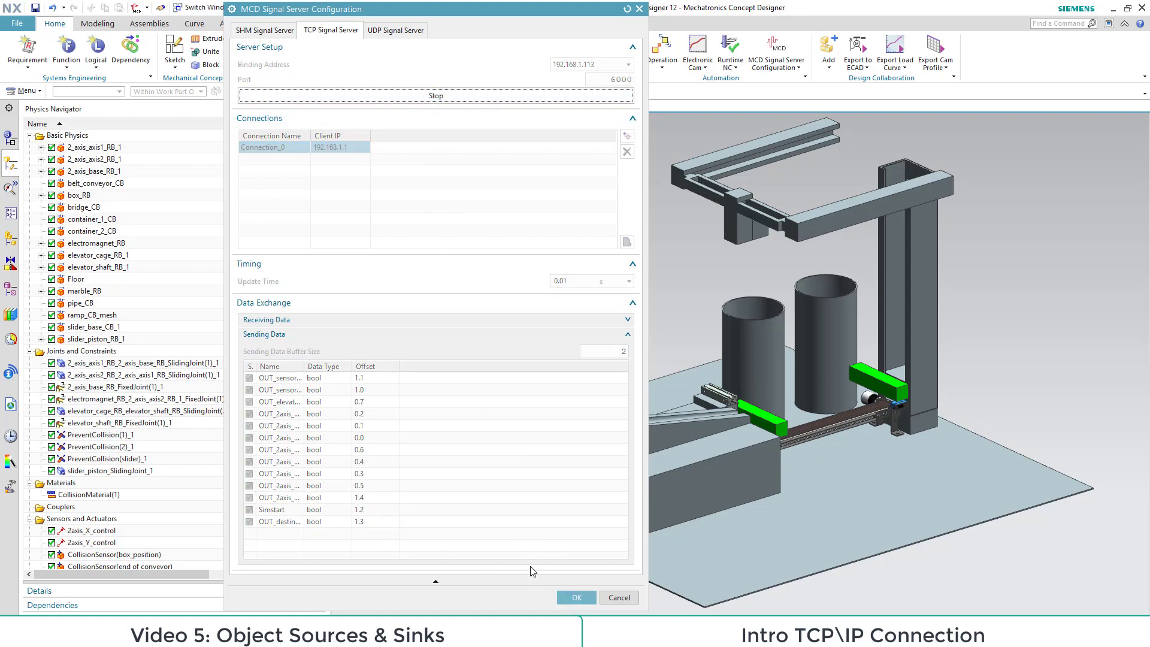
pyautogui.click(576, 597)
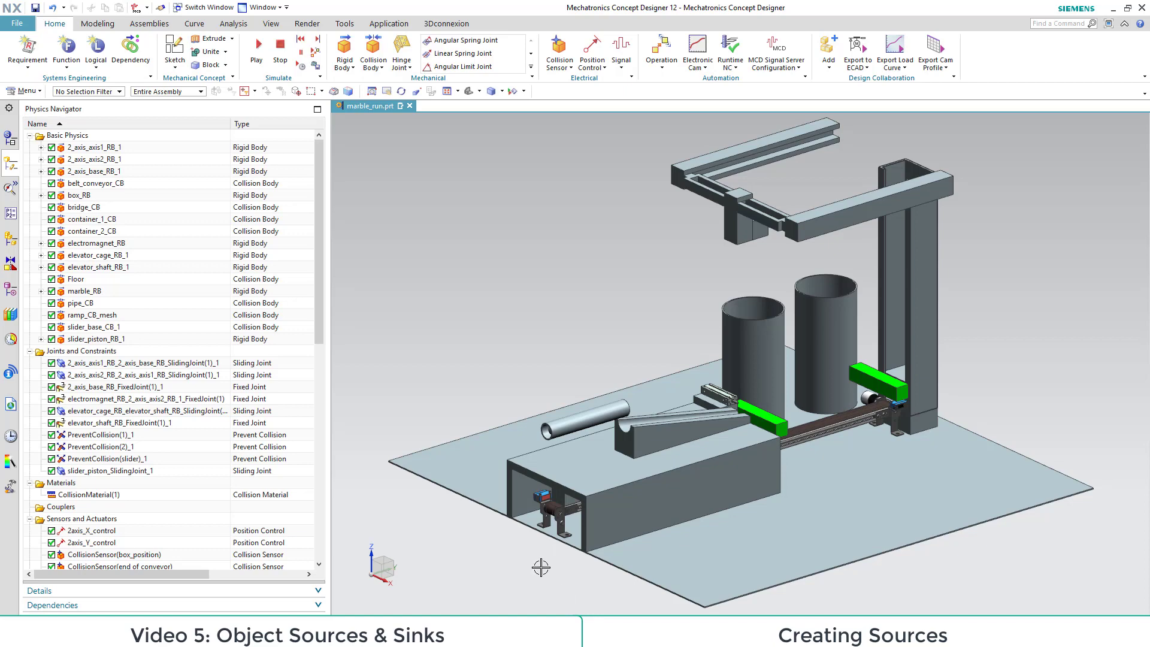
# Step: Switch to Front view and select the box and marble bodies
pyautogui.click(479, 91)
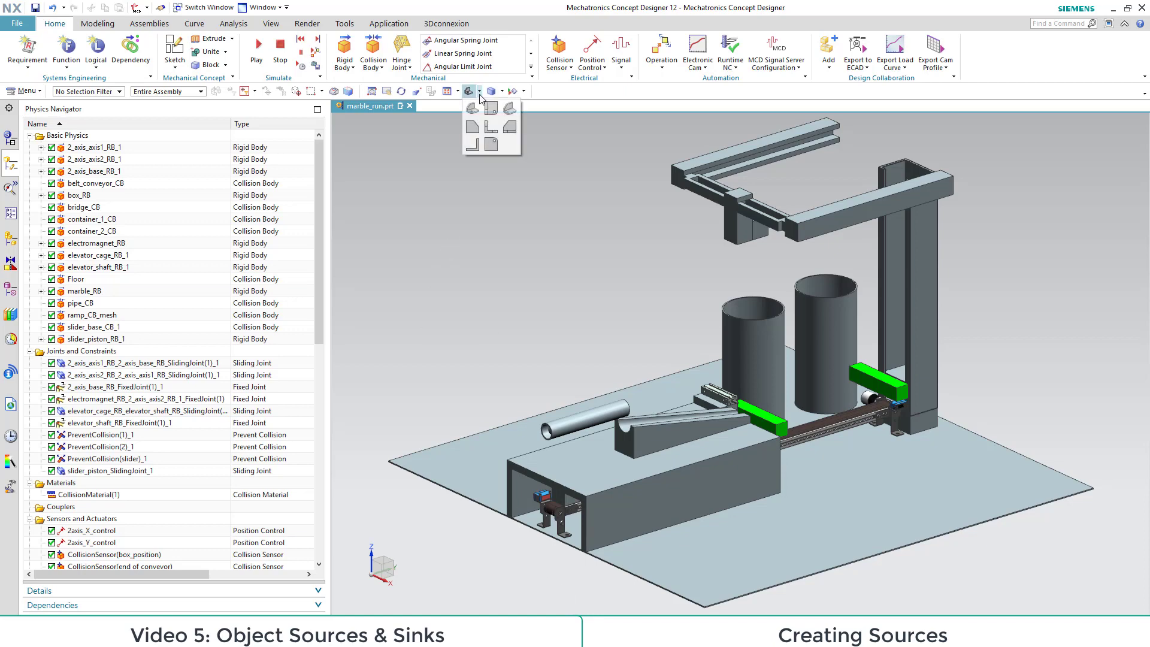
pyautogui.click(483, 128)
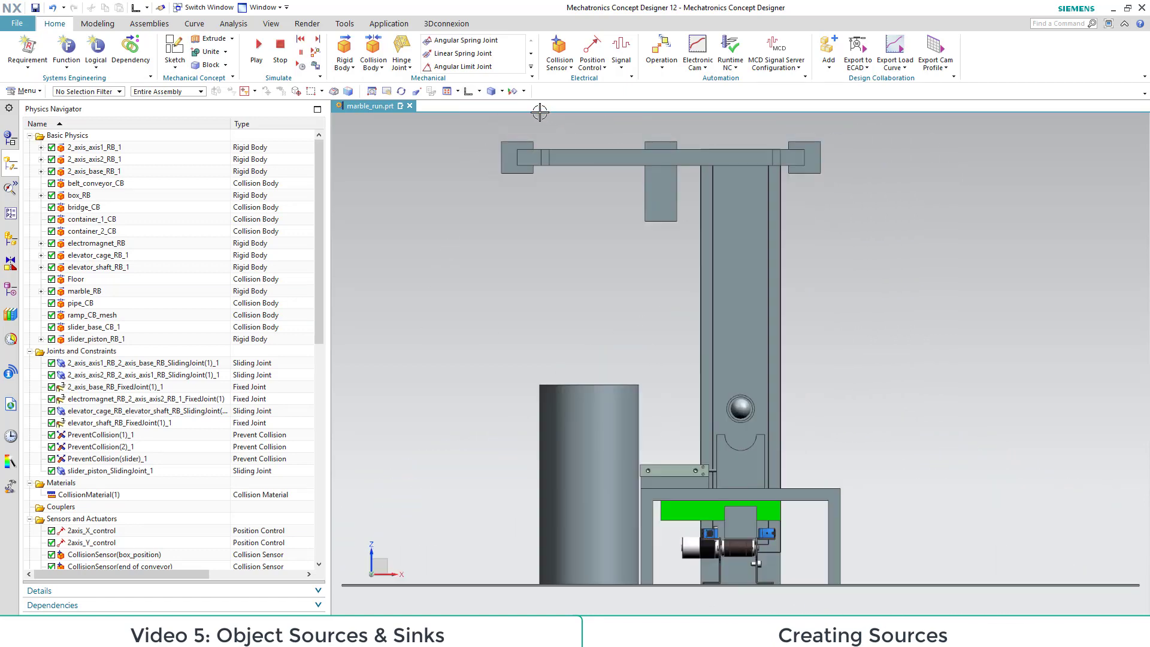
pyautogui.click(741, 514)
pyautogui.click(741, 409)
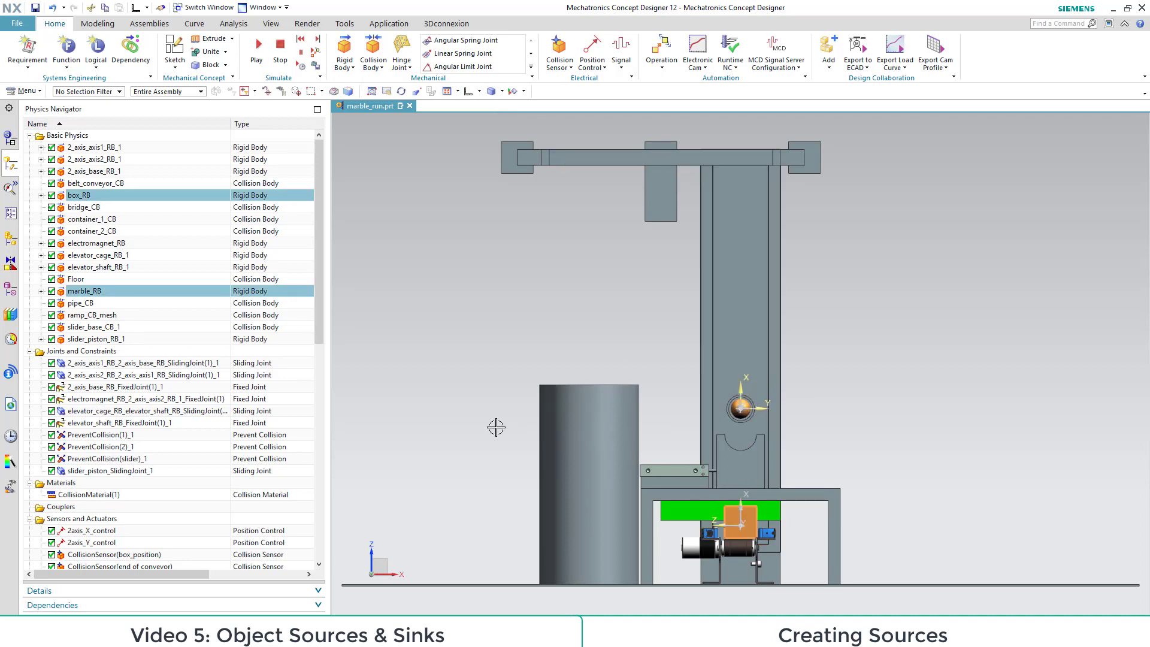
# Step: Create object source Material_source copying them once per activation
pyautogui.click(344, 65)
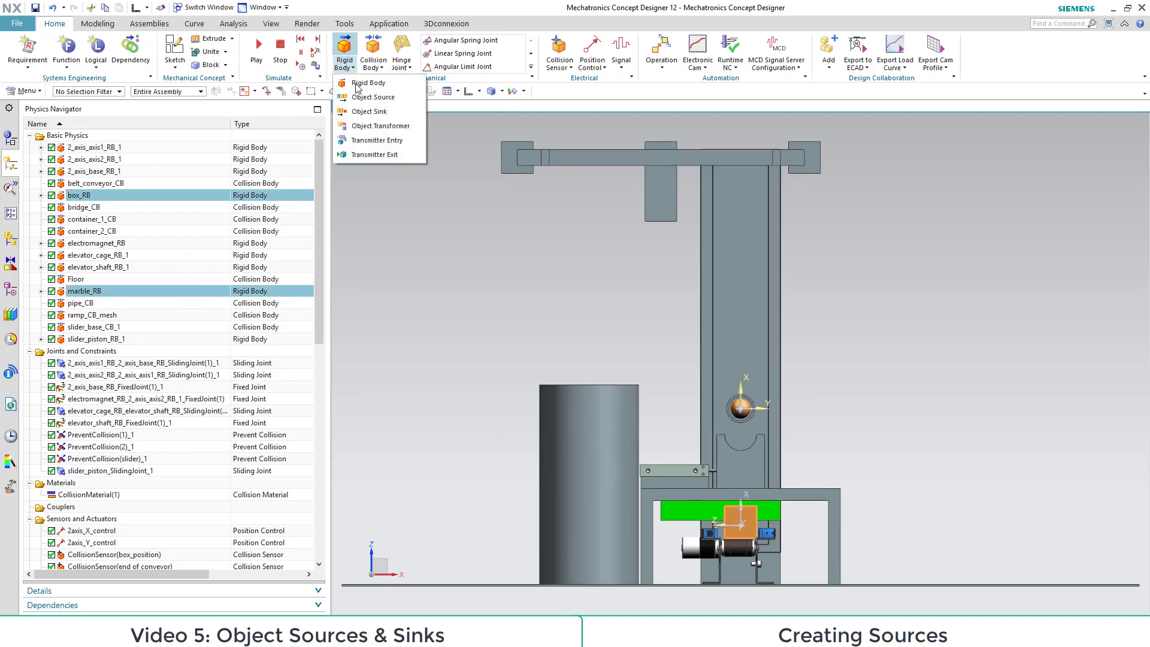
pyautogui.click(374, 97)
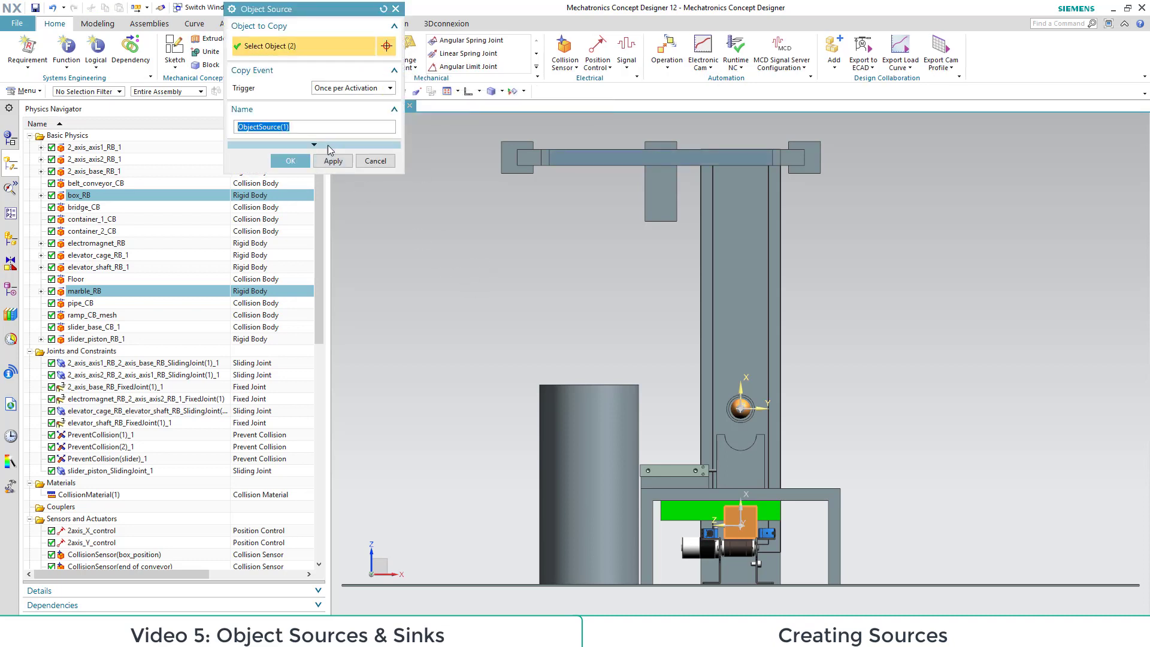
pyautogui.write('Material')
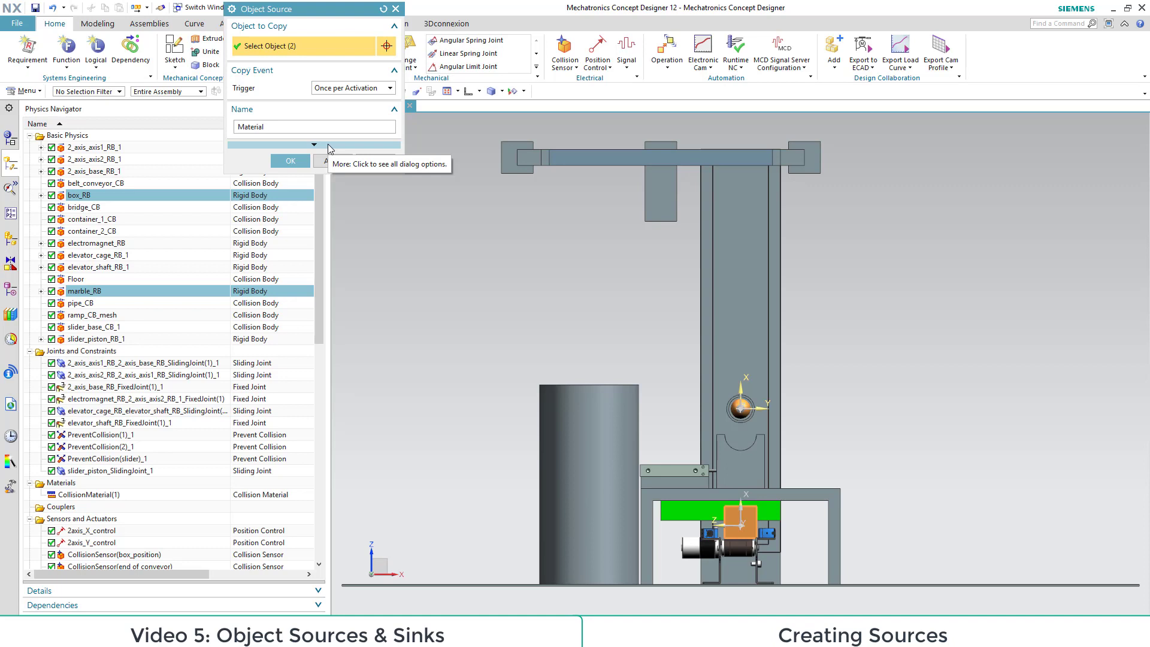
pyautogui.write('_source')
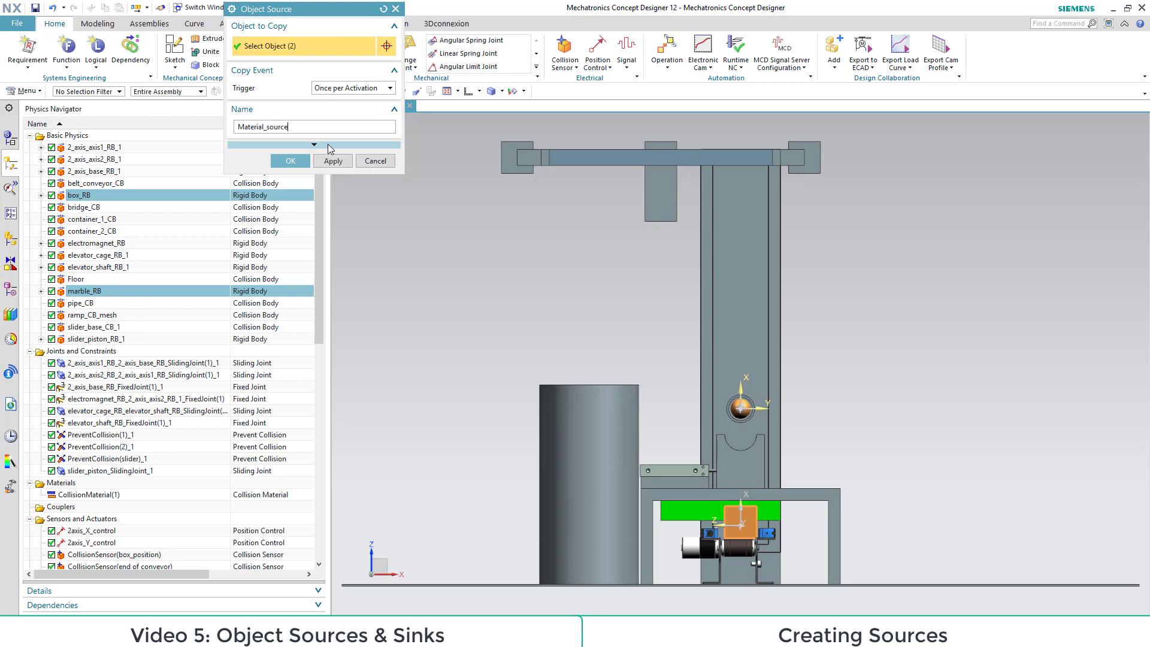
pyautogui.click(391, 90)
pyautogui.click(359, 111)
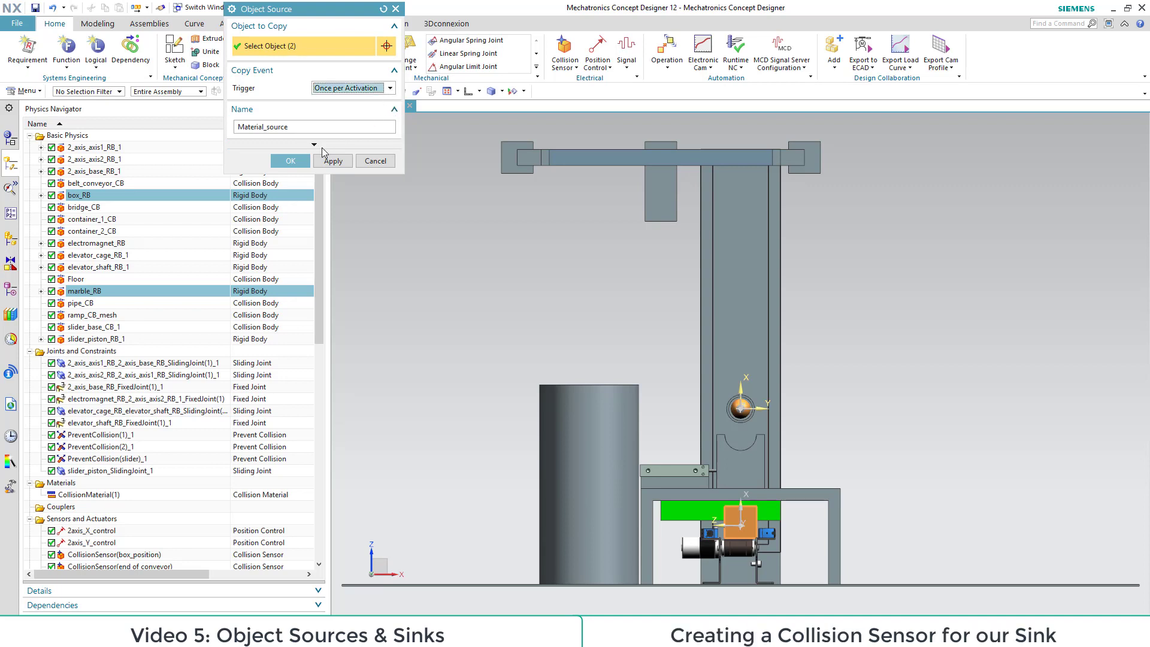
pyautogui.click(291, 161)
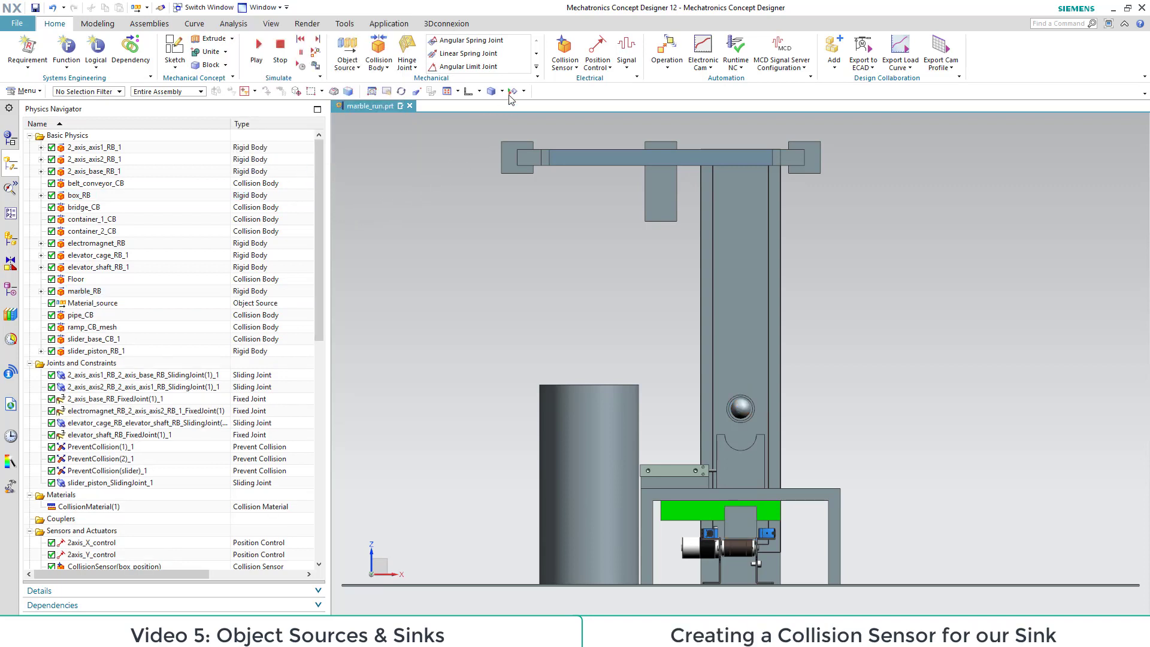
# Step: From Top view, model a 200-high block with corners around both containers, then return to trimetric
pyautogui.click(479, 91)
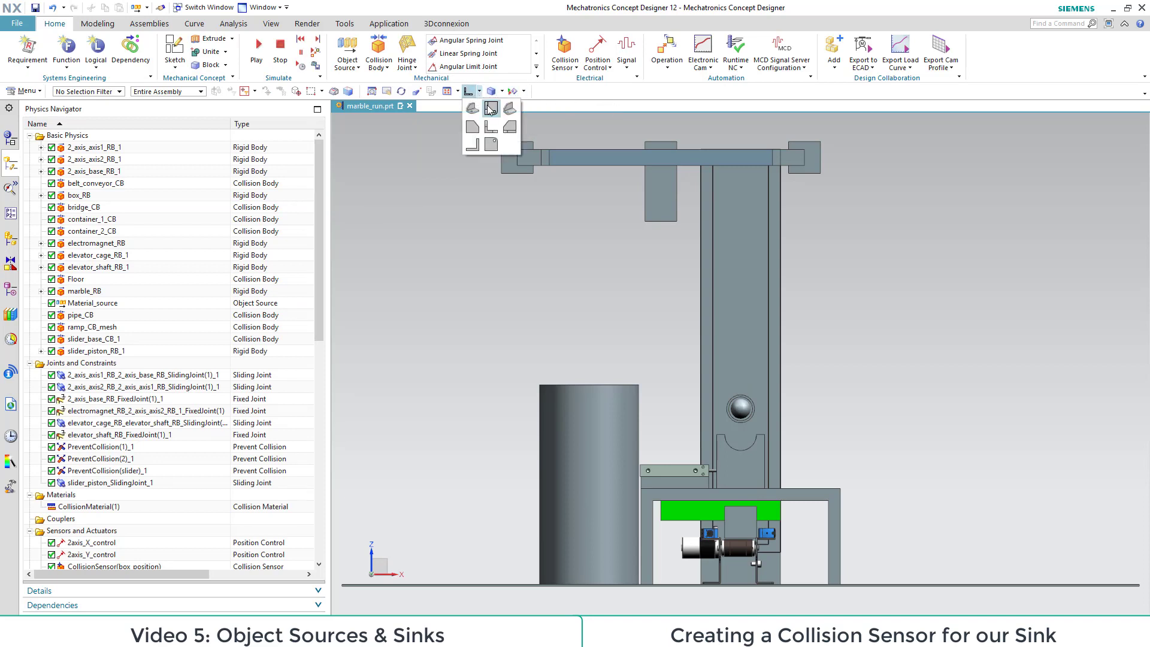
pyautogui.click(490, 108)
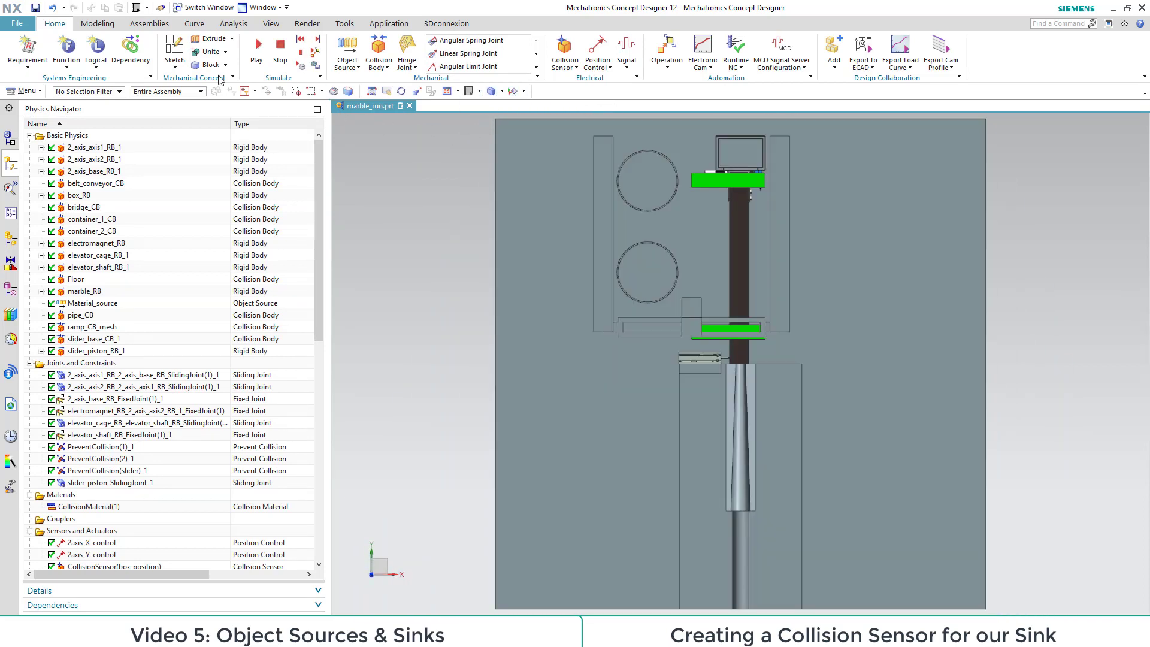
pyautogui.click(209, 65)
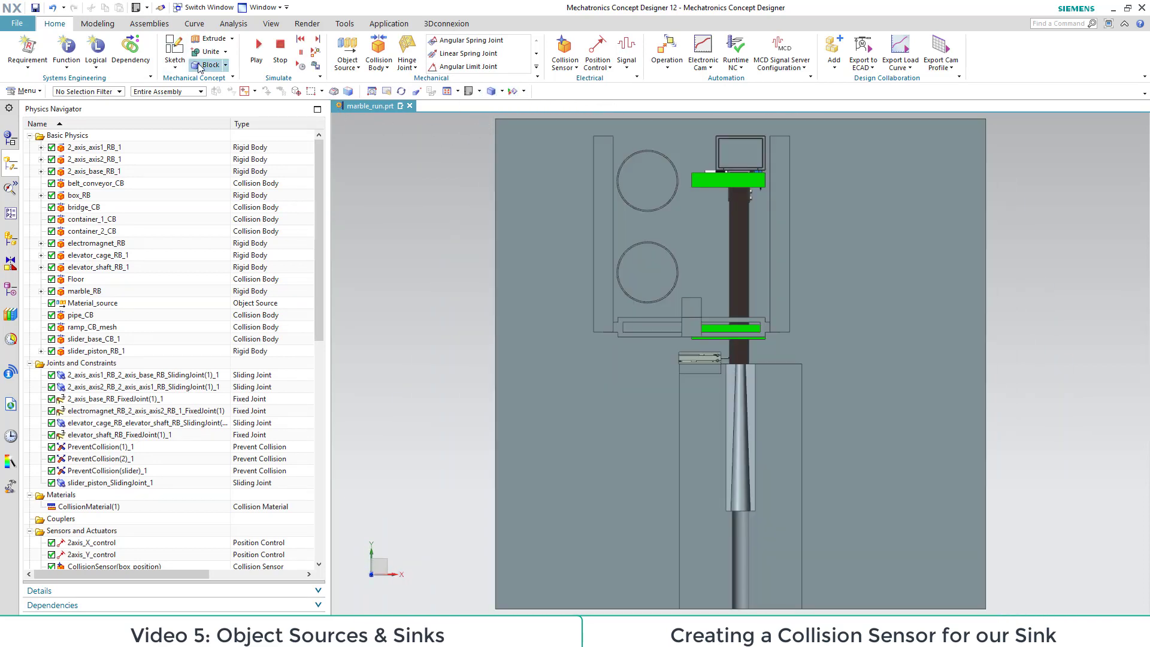
pyautogui.click(615, 311)
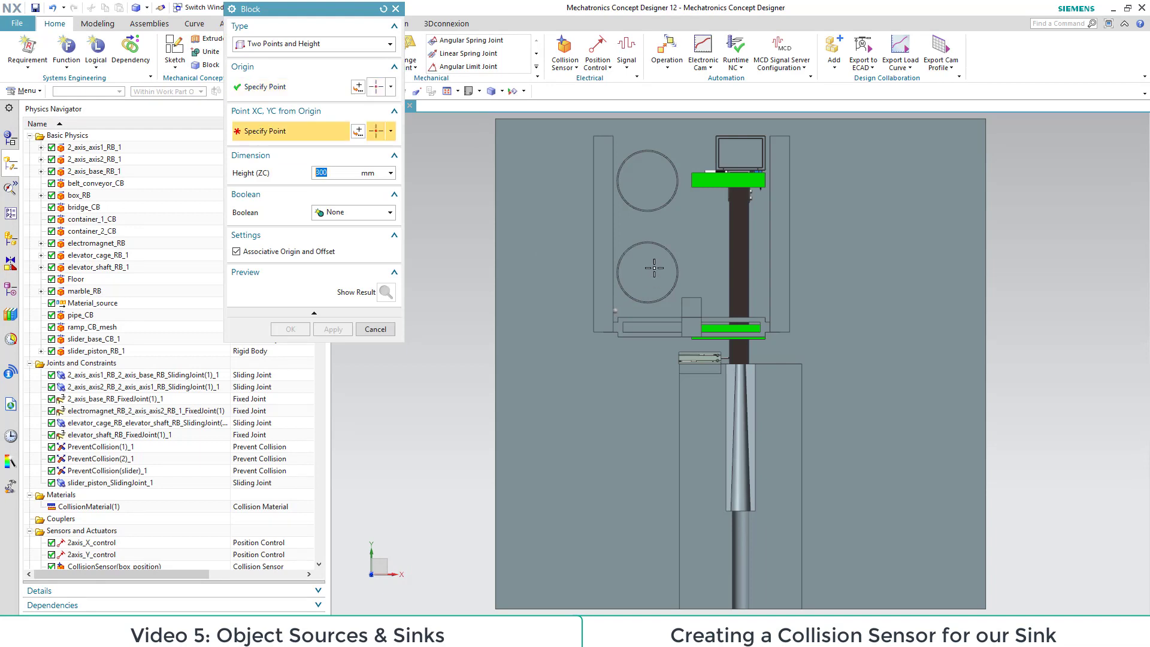
pyautogui.click(683, 142)
pyautogui.write('2')
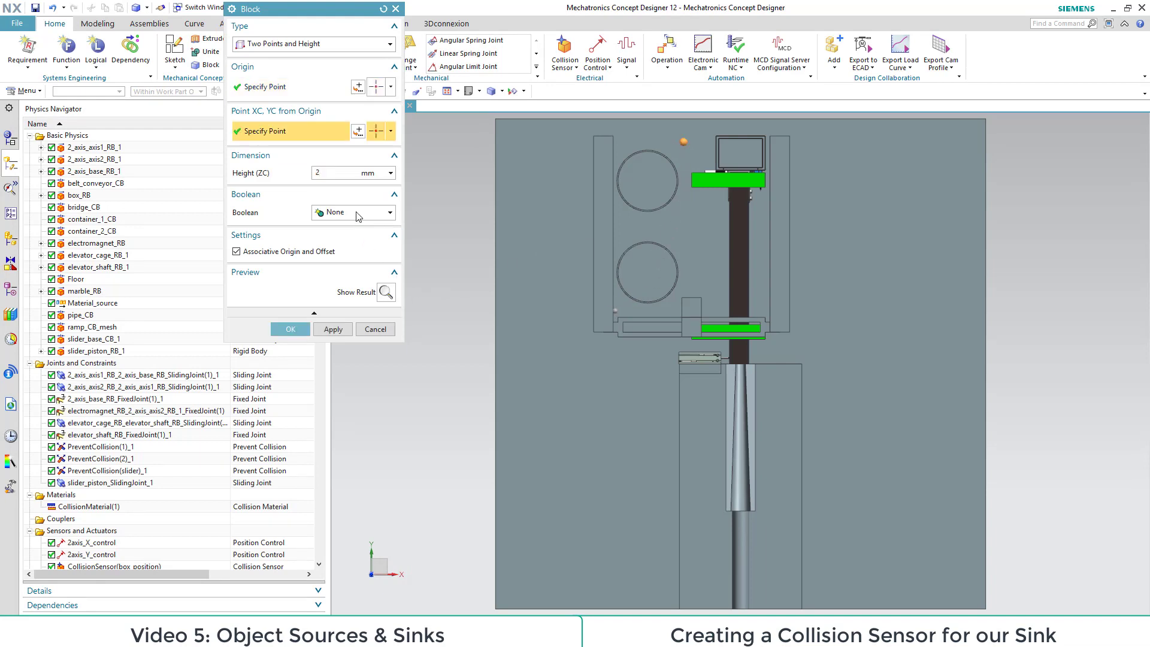
pyautogui.write('00')
pyautogui.click(288, 330)
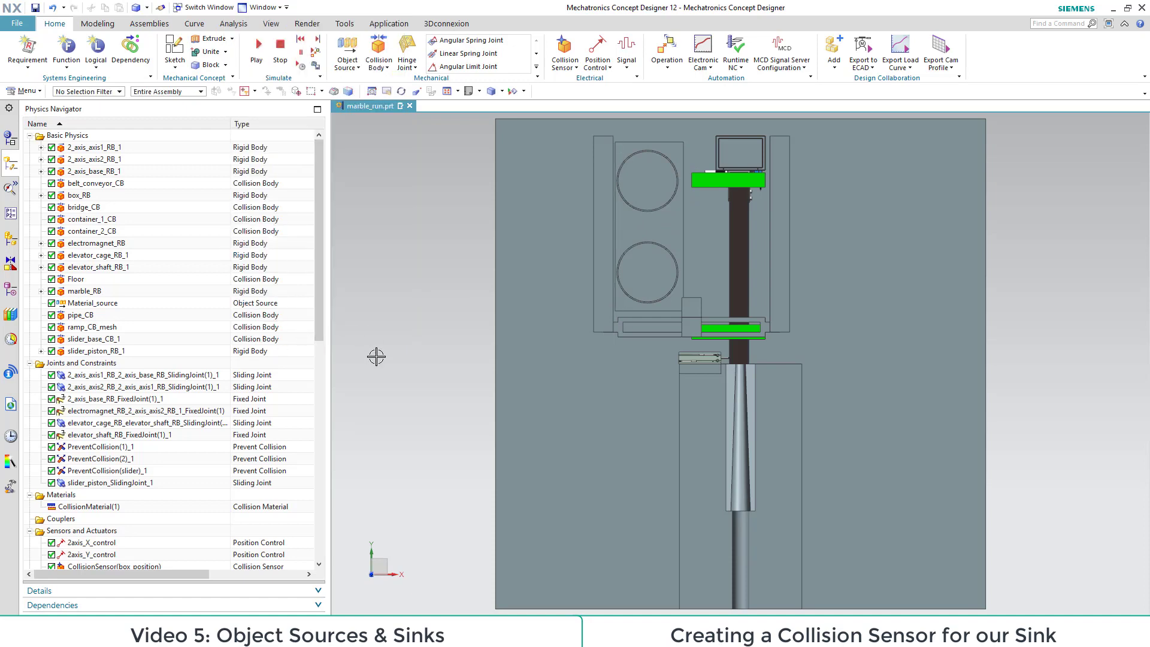
pyautogui.moveTo(372, 355); pyautogui.dragTo(403, 304, button='middle')
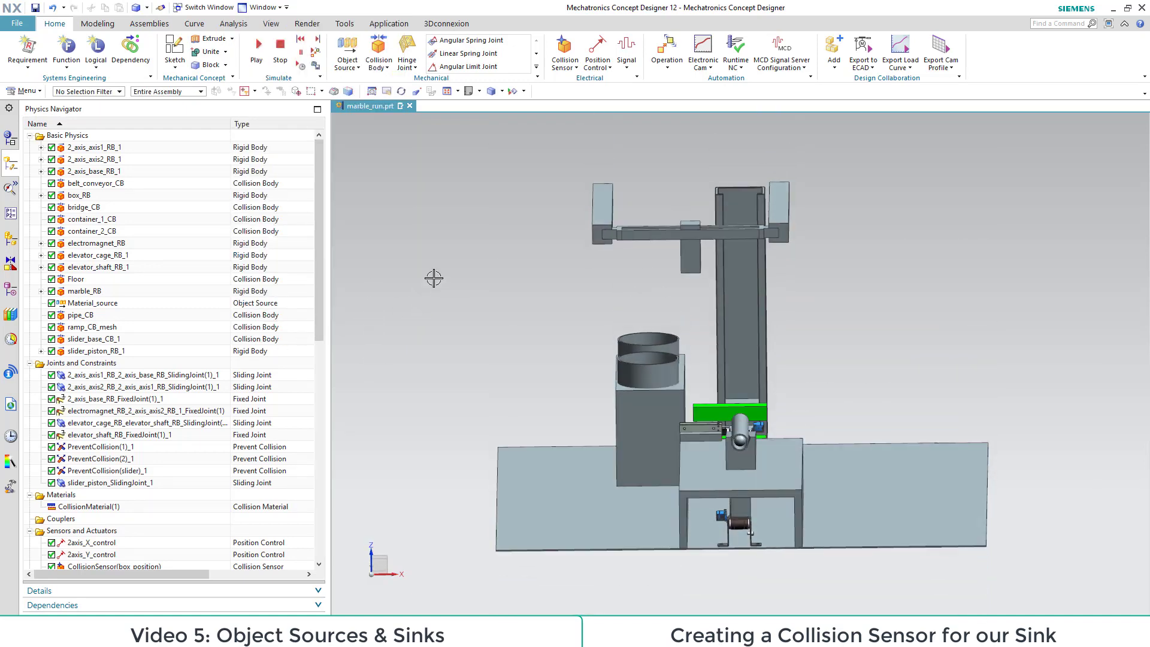
pyautogui.click(479, 91)
pyautogui.click(474, 105)
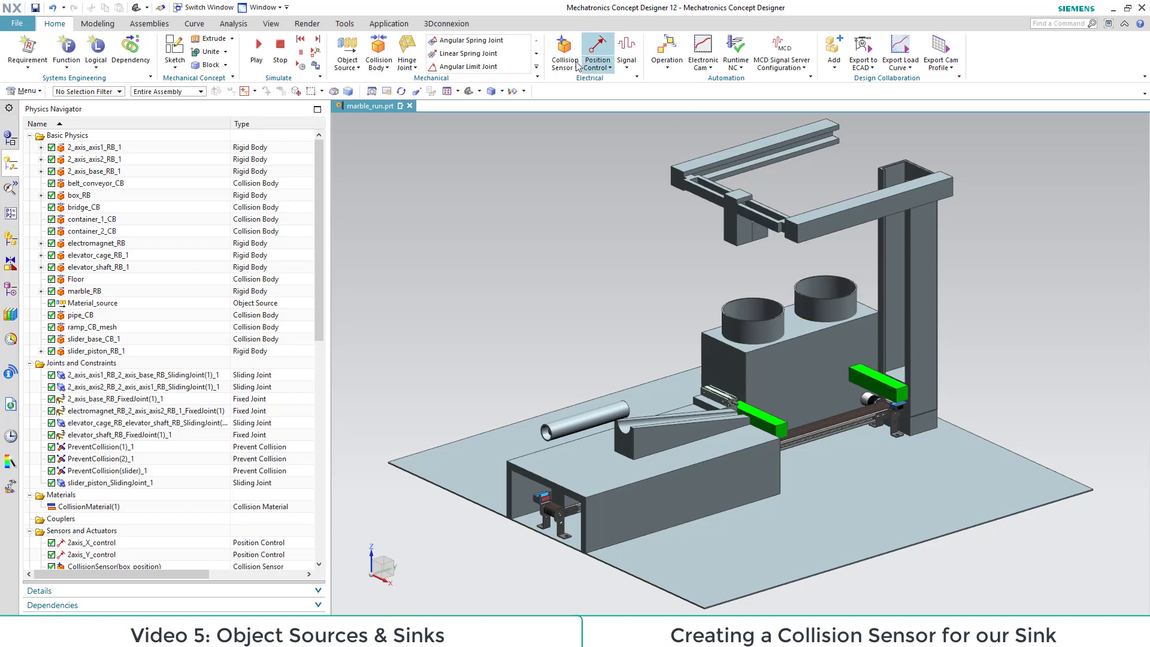
# Step: Create CollisionSensor(container) from the box solid body with highlight on collision
pyautogui.click(564, 51)
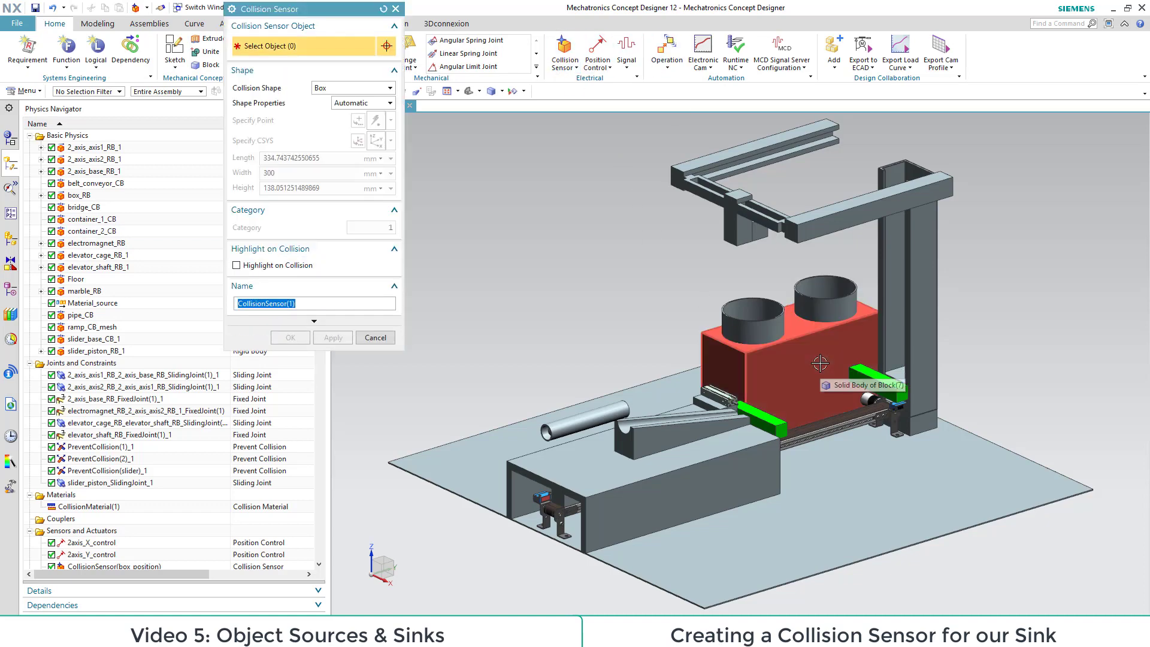
pyautogui.click(820, 363)
pyautogui.click(885, 372)
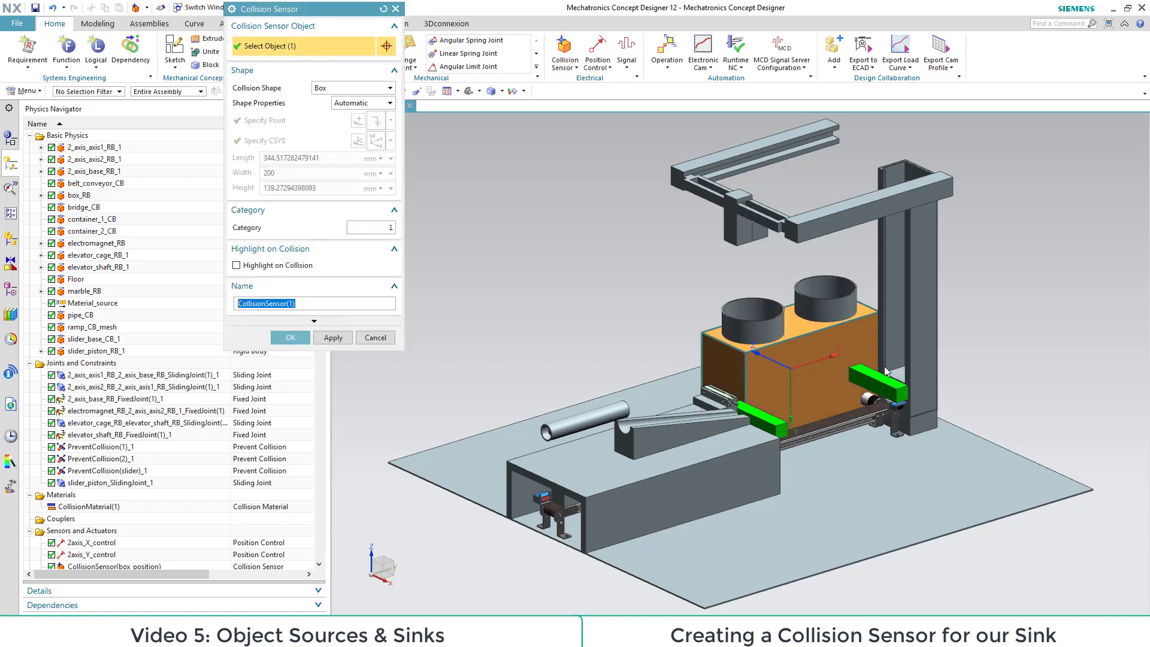
pyautogui.click(297, 304)
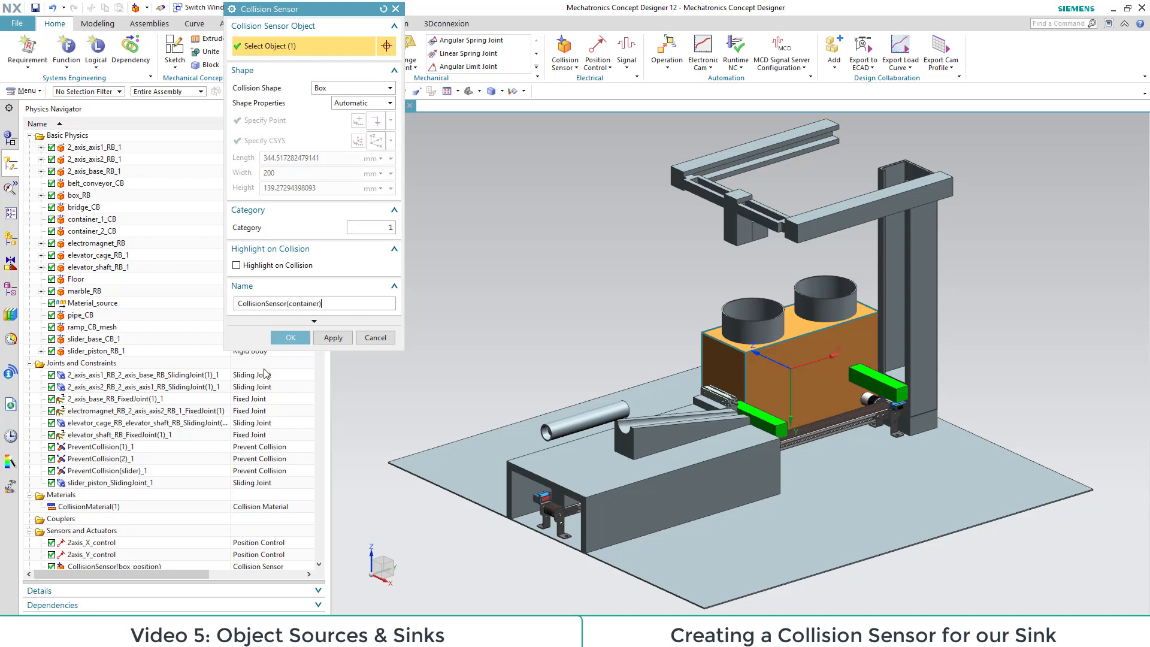
pyautogui.click(237, 266)
pyautogui.click(292, 338)
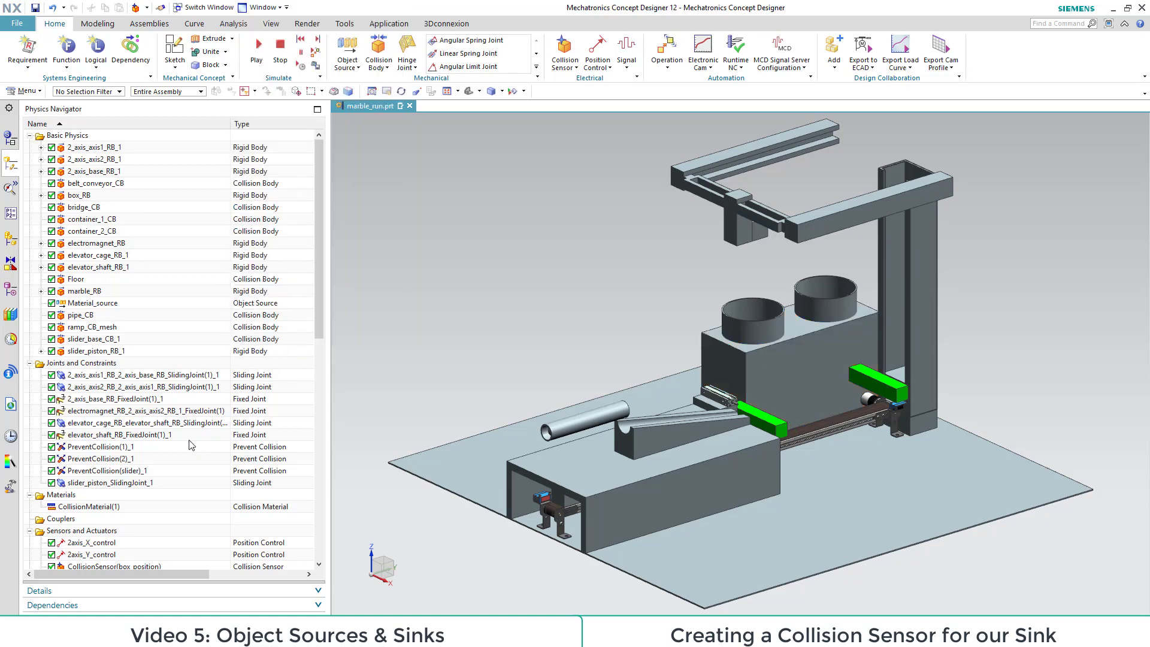
# Step: Colour Block (7) green in the Part Navigator
pyautogui.click(11, 290)
pyautogui.rightClick(85, 236)
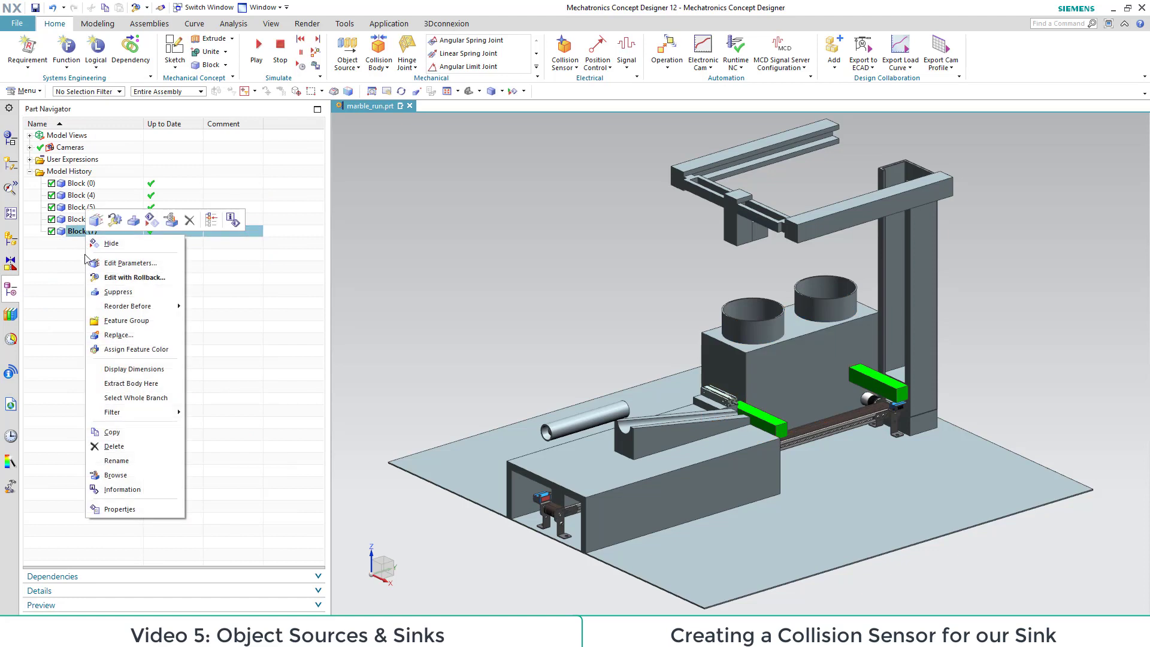
pyautogui.click(136, 349)
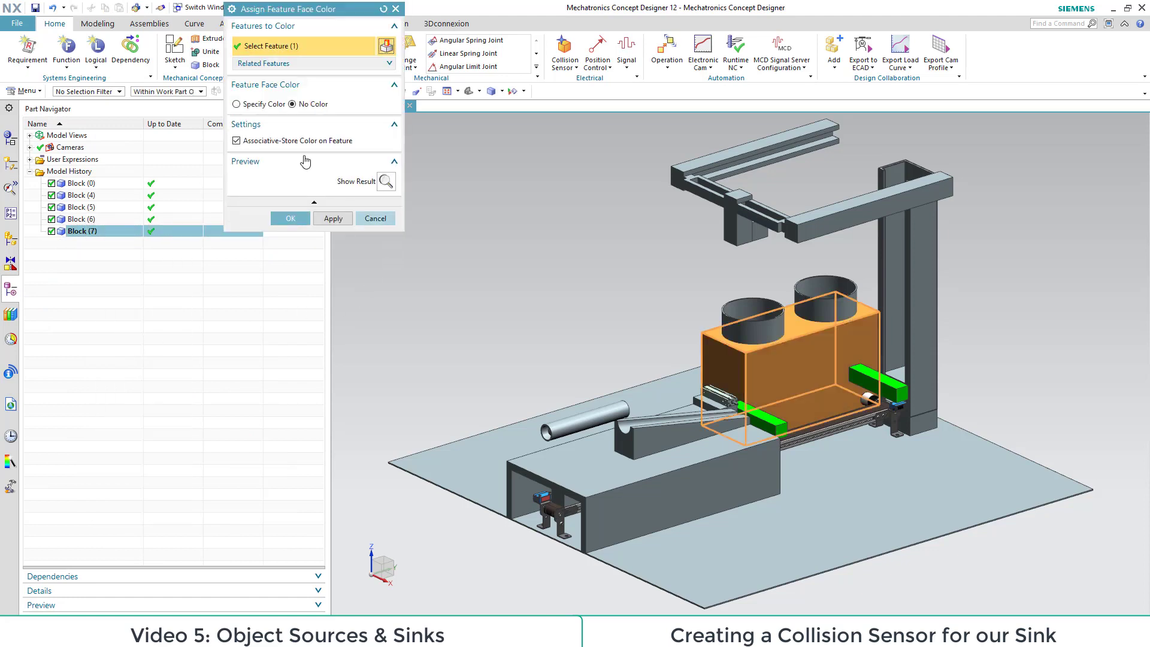
pyautogui.click(236, 104)
pyautogui.click(290, 233)
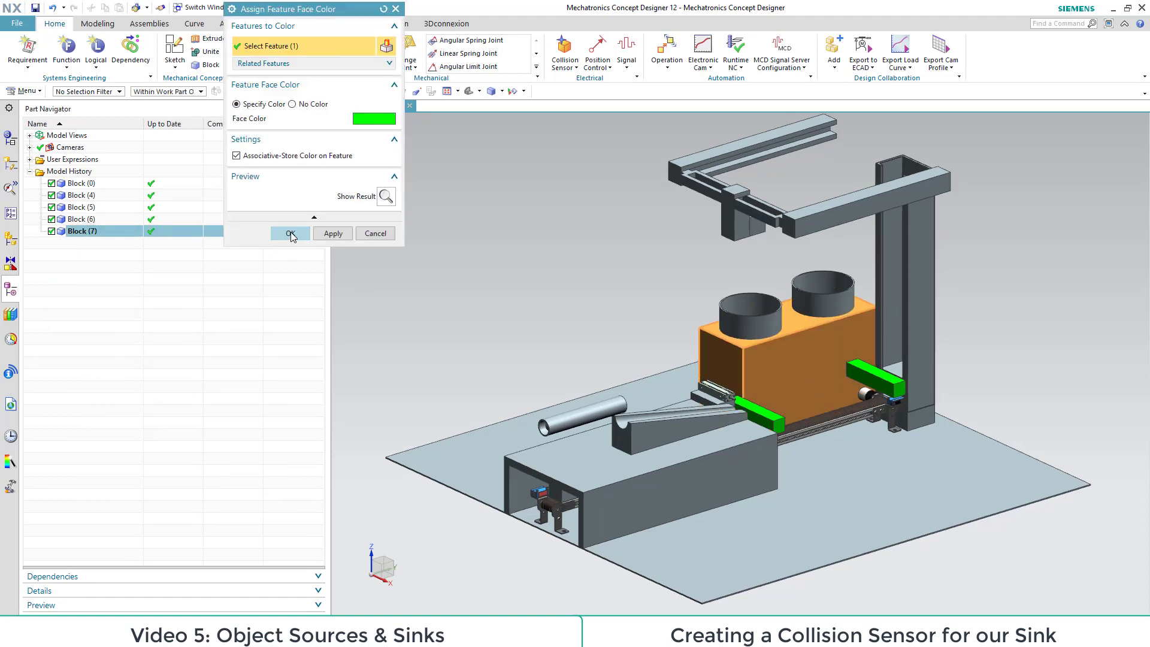
# Step: Hide Blocks (5) through (7) and go back to the Physics Navigator
pyautogui.keyDown('shift'); pyautogui.click(84, 210); pyautogui.keyUp('shift')
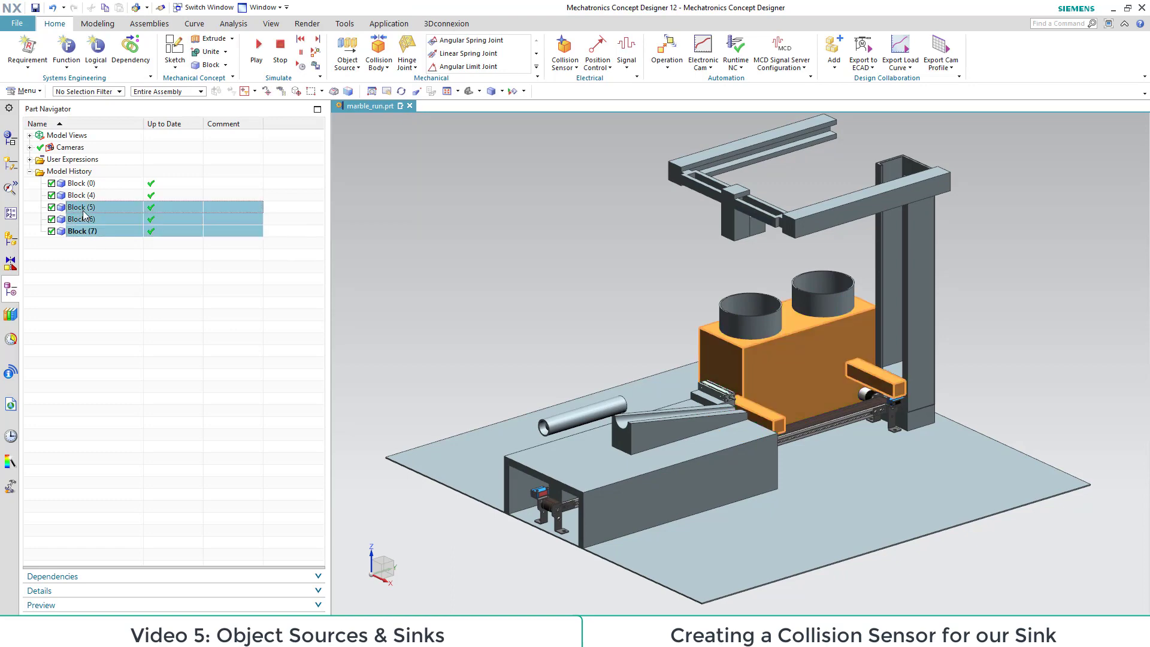
pyautogui.rightClick(83, 211)
pyautogui.click(108, 223)
pyautogui.click(12, 167)
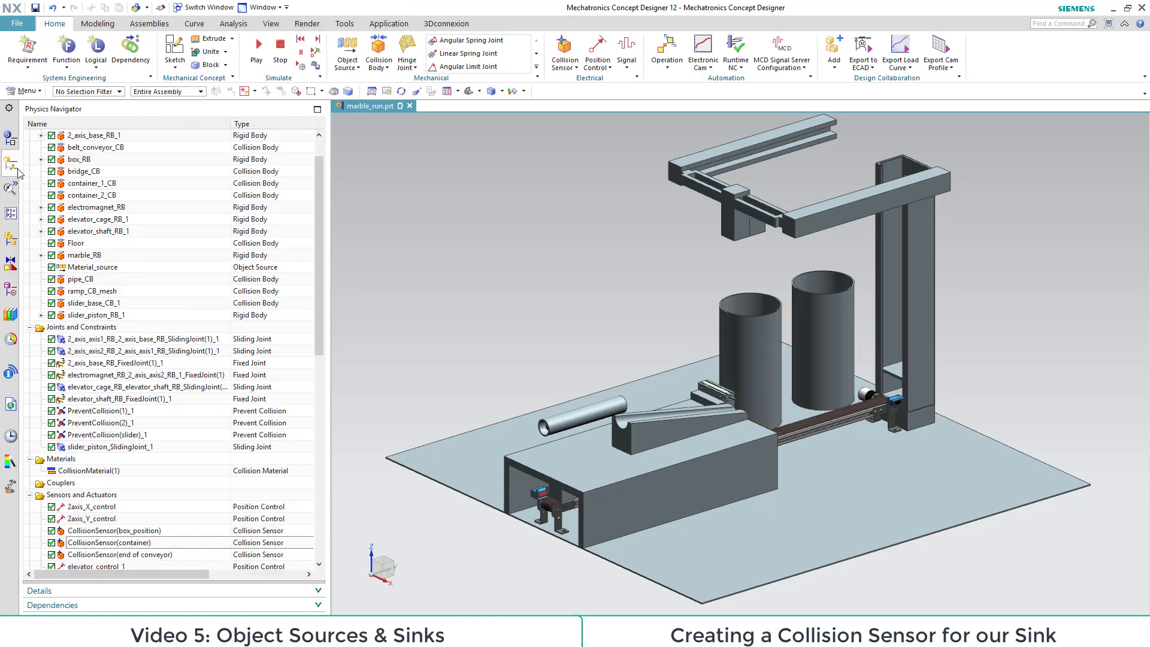
# Step: Prevent collision between the first container collision body and CollisionSensor(container)
pyautogui.click(378, 68)
pyautogui.click(408, 110)
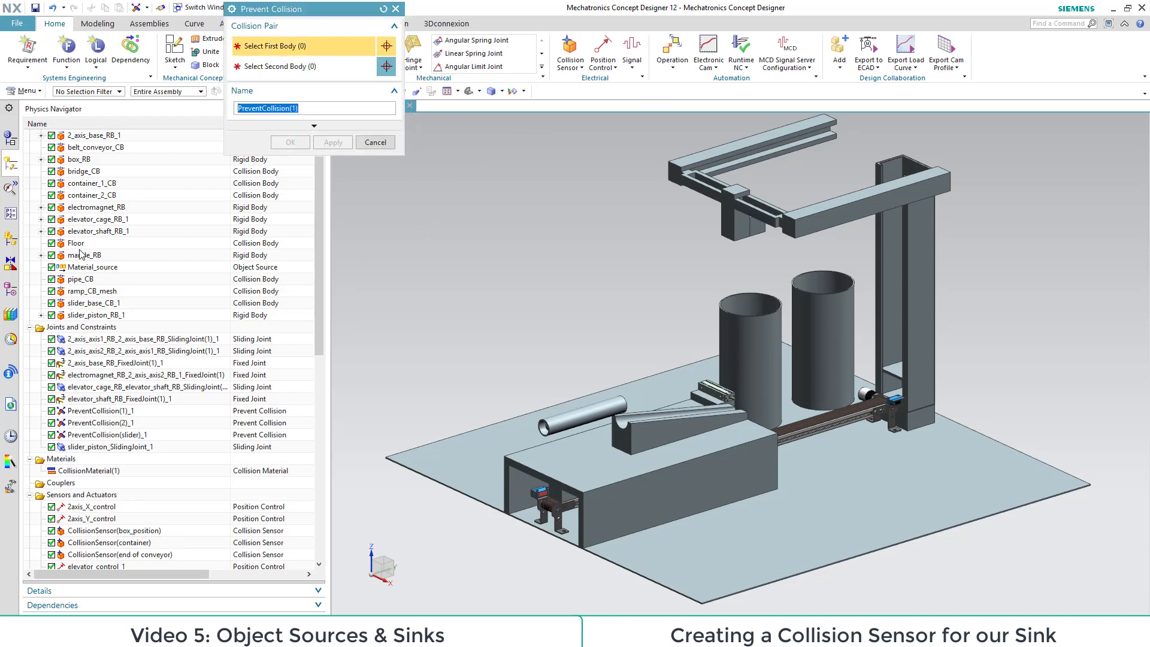
pyautogui.click(94, 193)
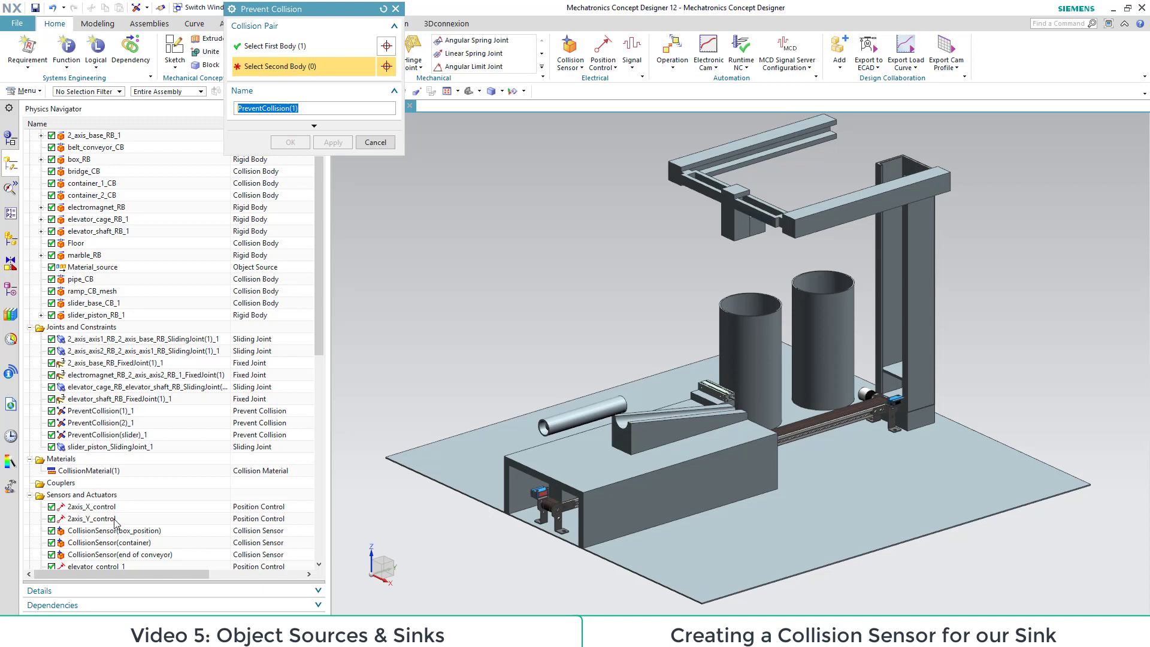
pyautogui.click(134, 544)
pyautogui.click(291, 142)
# Step: Prevent collision between container_2_CB and CollisionSensor(container)
pyautogui.click(381, 53)
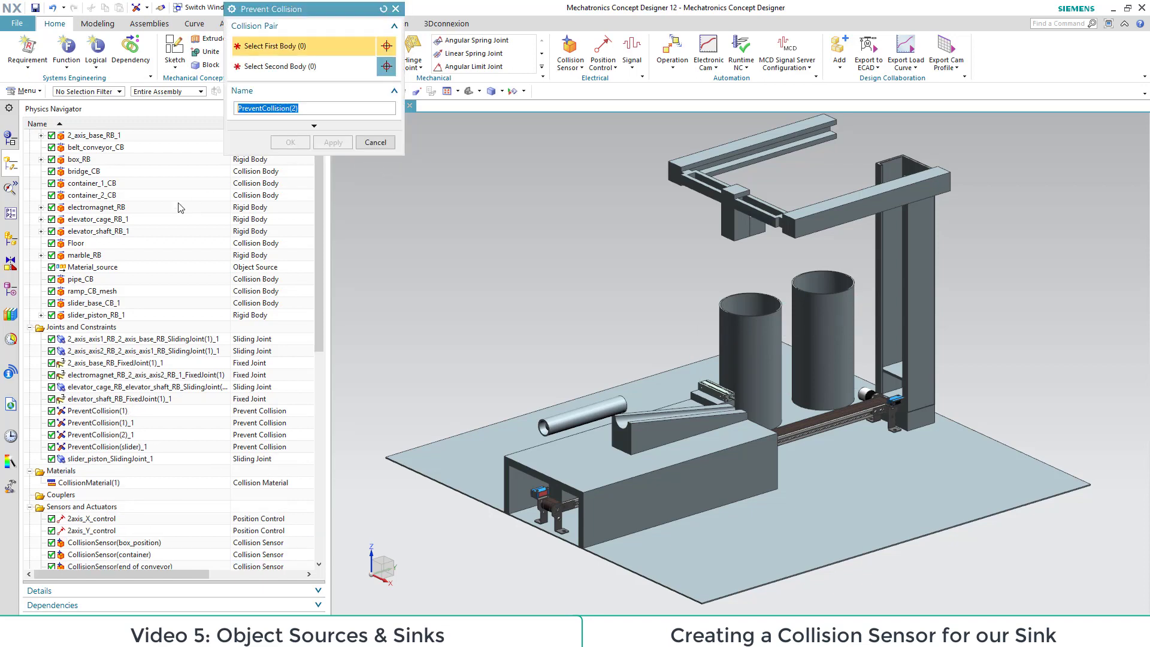
pyautogui.click(93, 194)
pyautogui.click(123, 555)
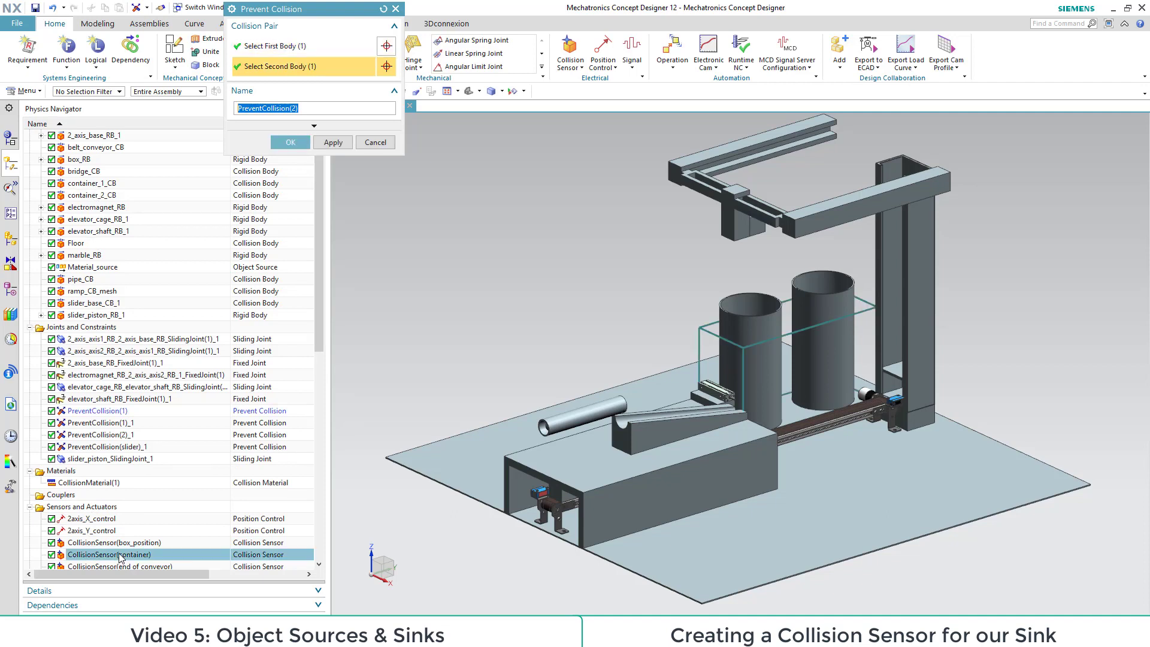
pyautogui.click(291, 142)
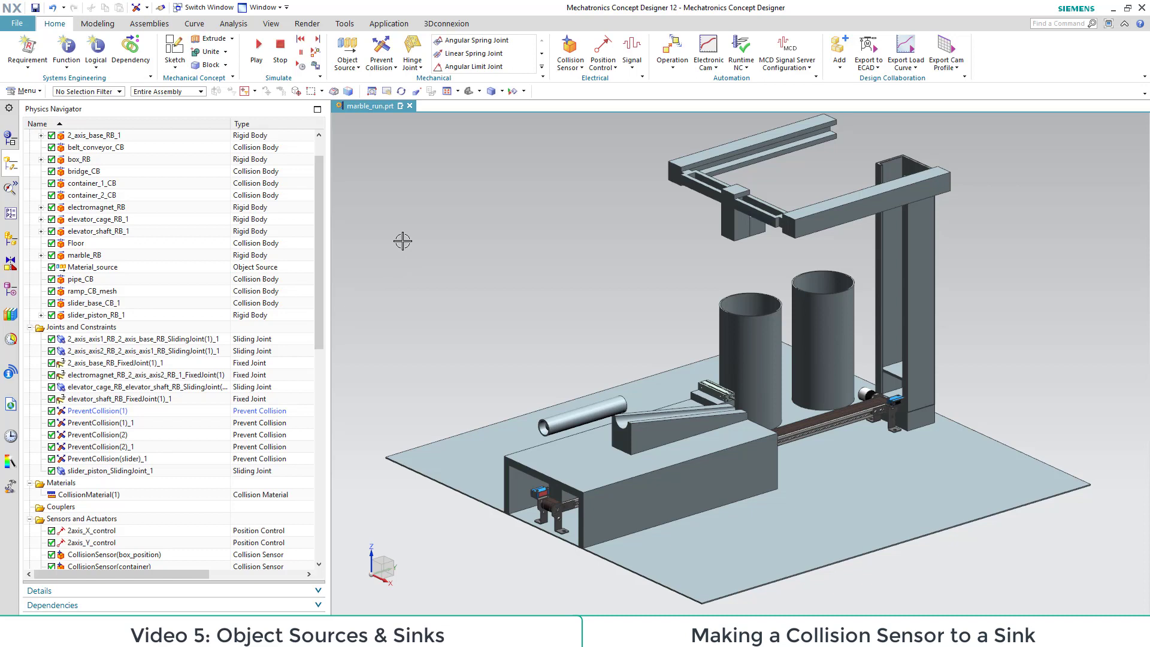
# Step: Create object sink Material_sink triggered by CollisionSensor(container) for any source, then deactivate it
pyautogui.click(358, 67)
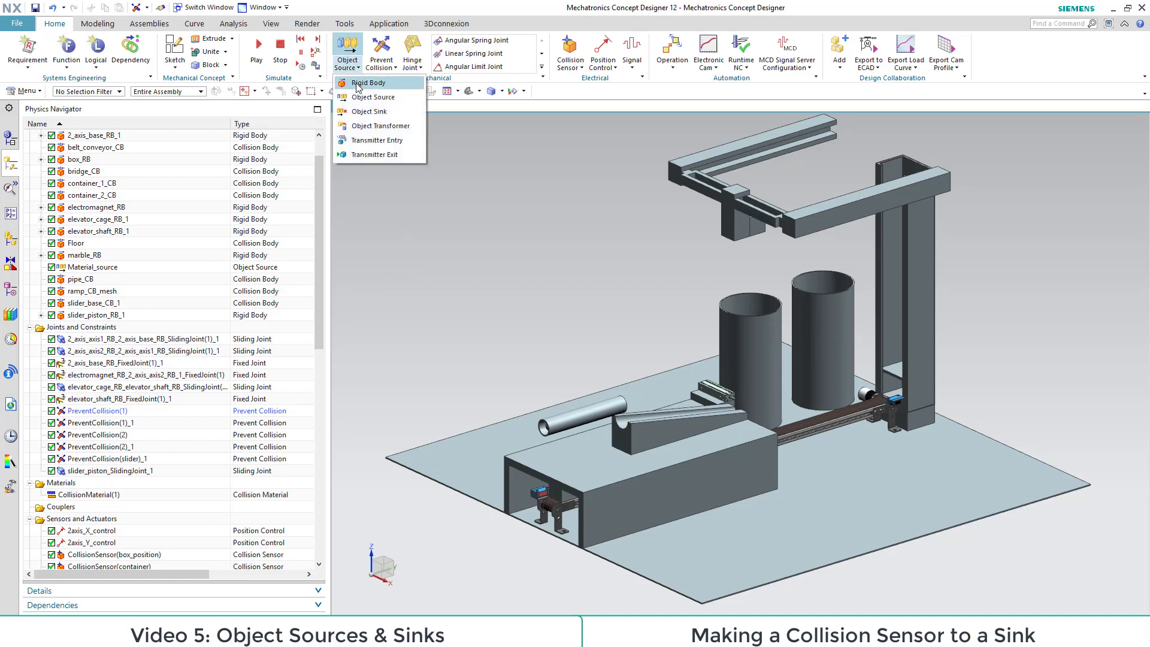
pyautogui.click(368, 112)
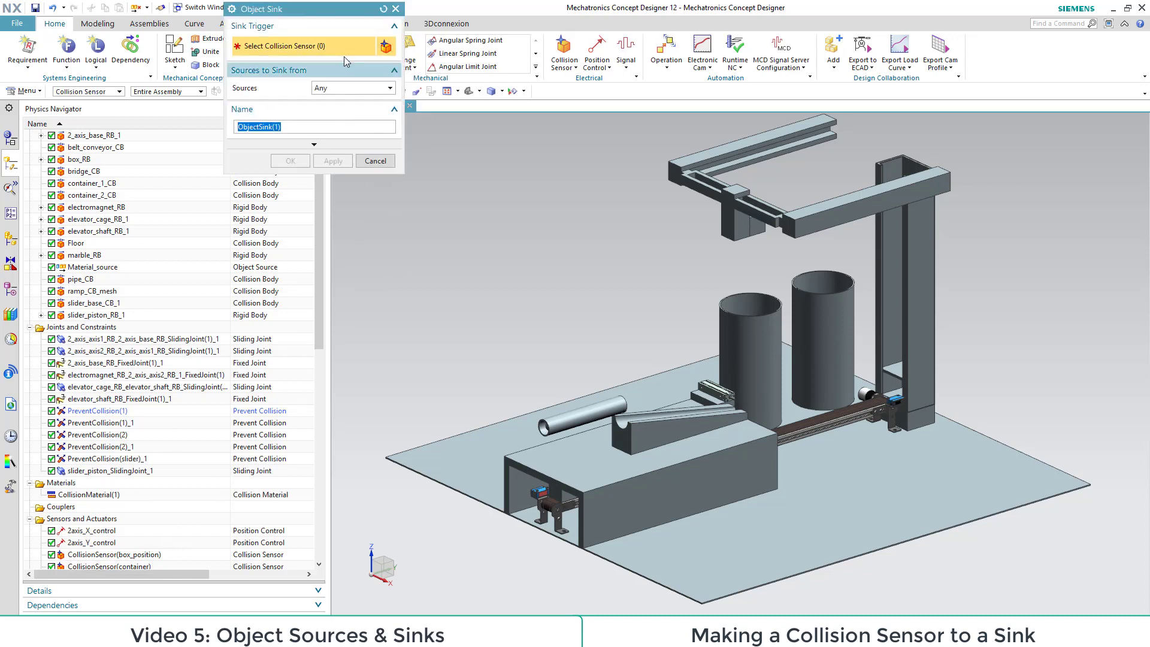
pyautogui.click(135, 569)
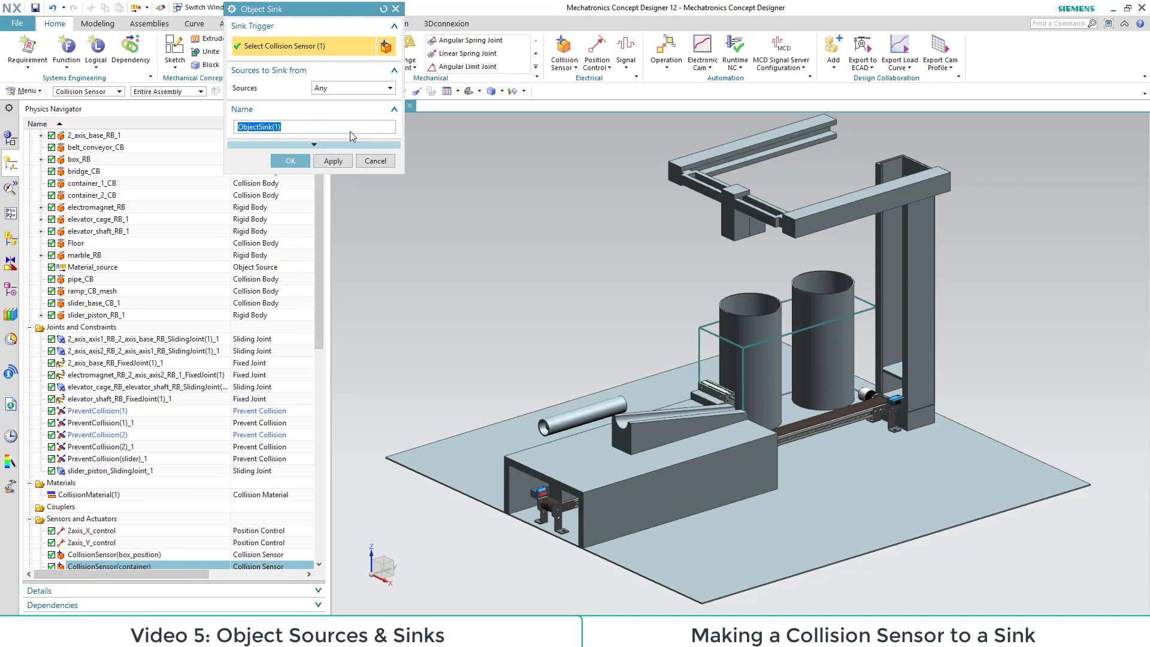
pyautogui.click(389, 89)
pyautogui.click(392, 90)
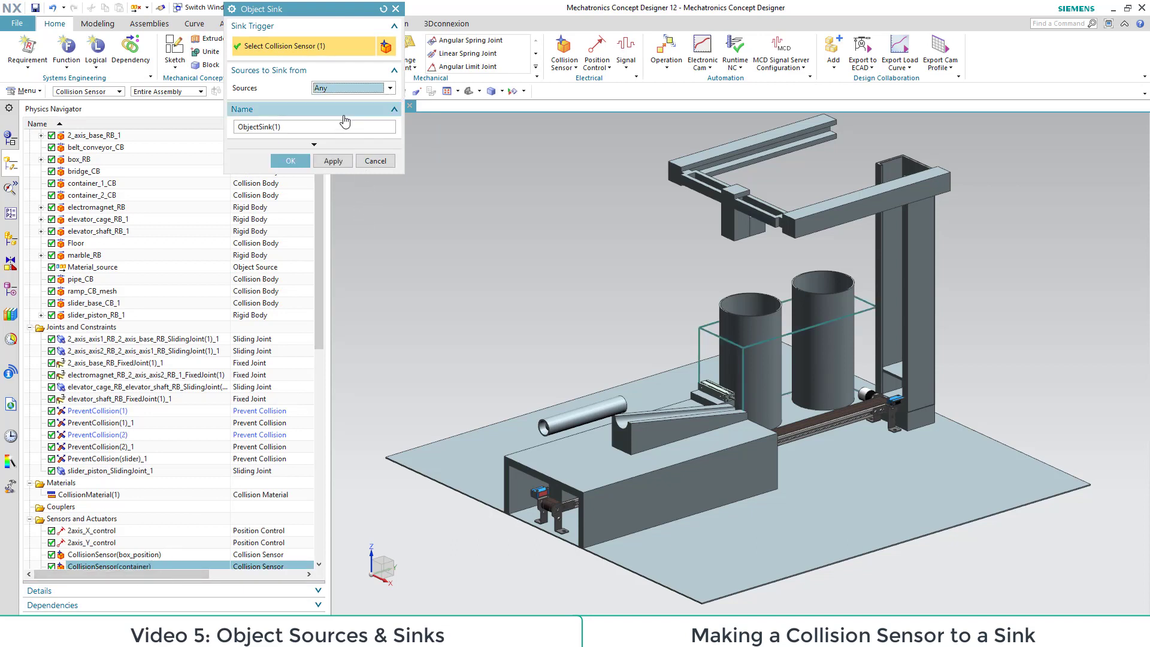
pyautogui.doubleClick(304, 126)
pyautogui.write('M')
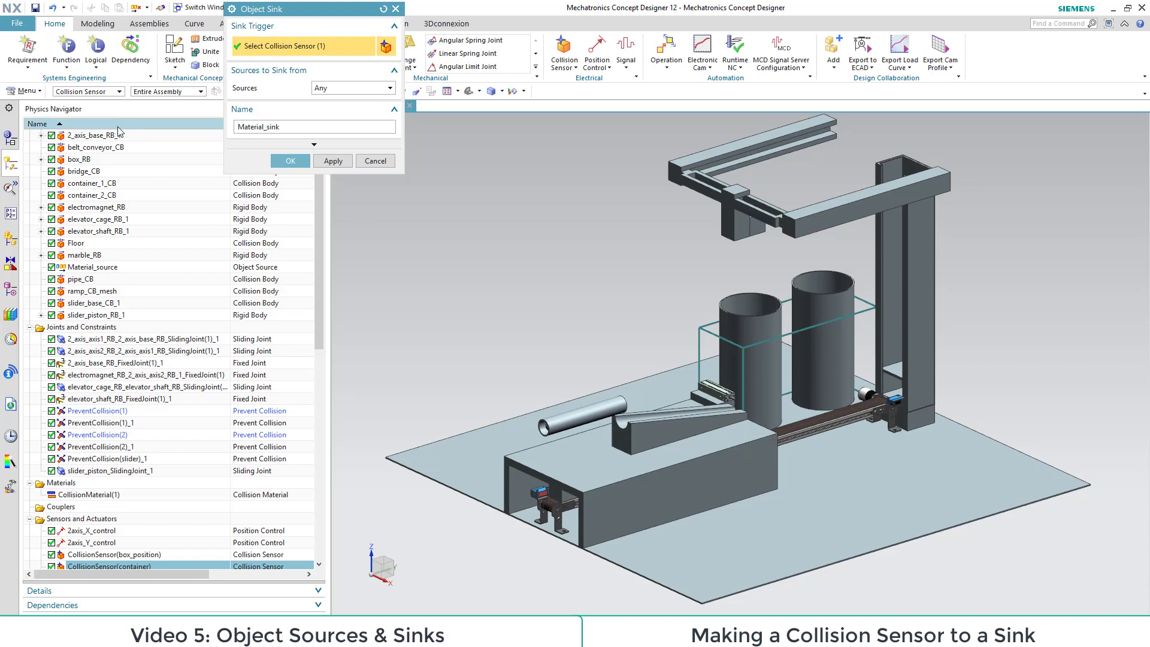
pyautogui.write('aterial_sink')
pyautogui.click(290, 161)
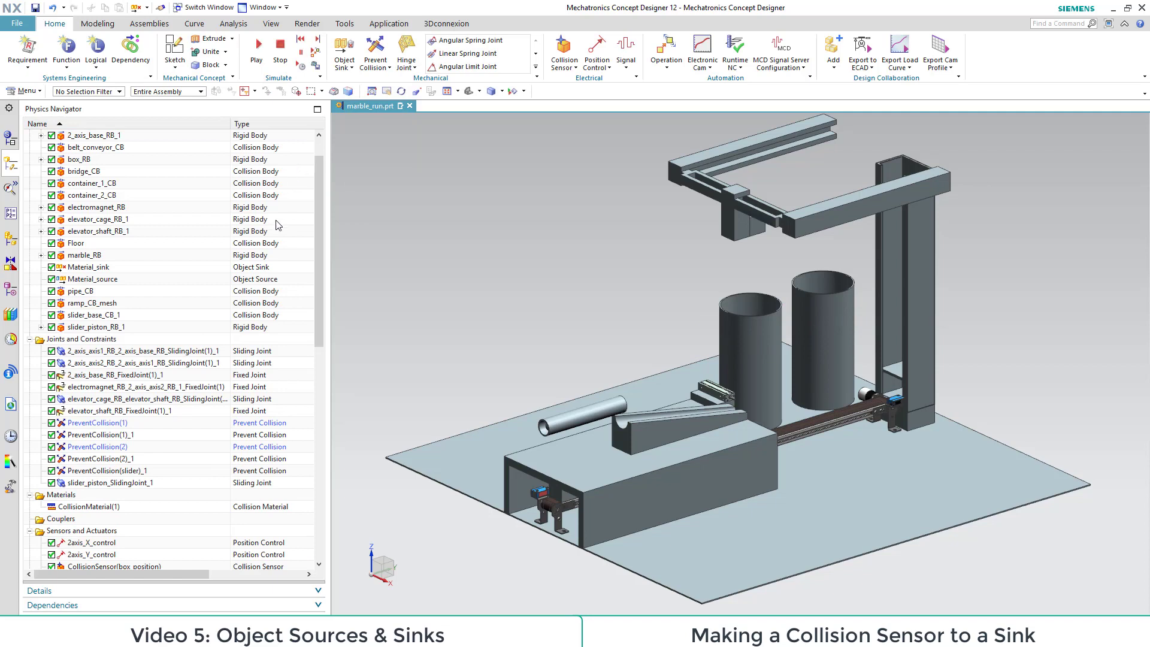
pyautogui.click(52, 267)
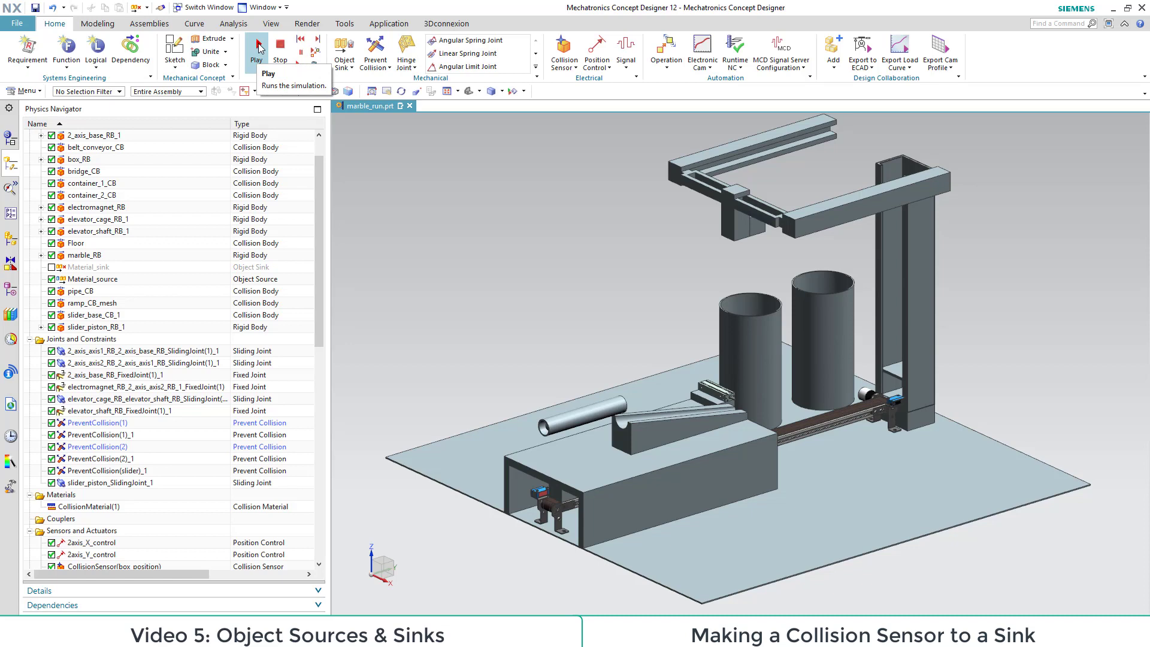
# Step: Play the simulation, switching Material_sink on and back off so marbles collect
pyautogui.click(258, 48)
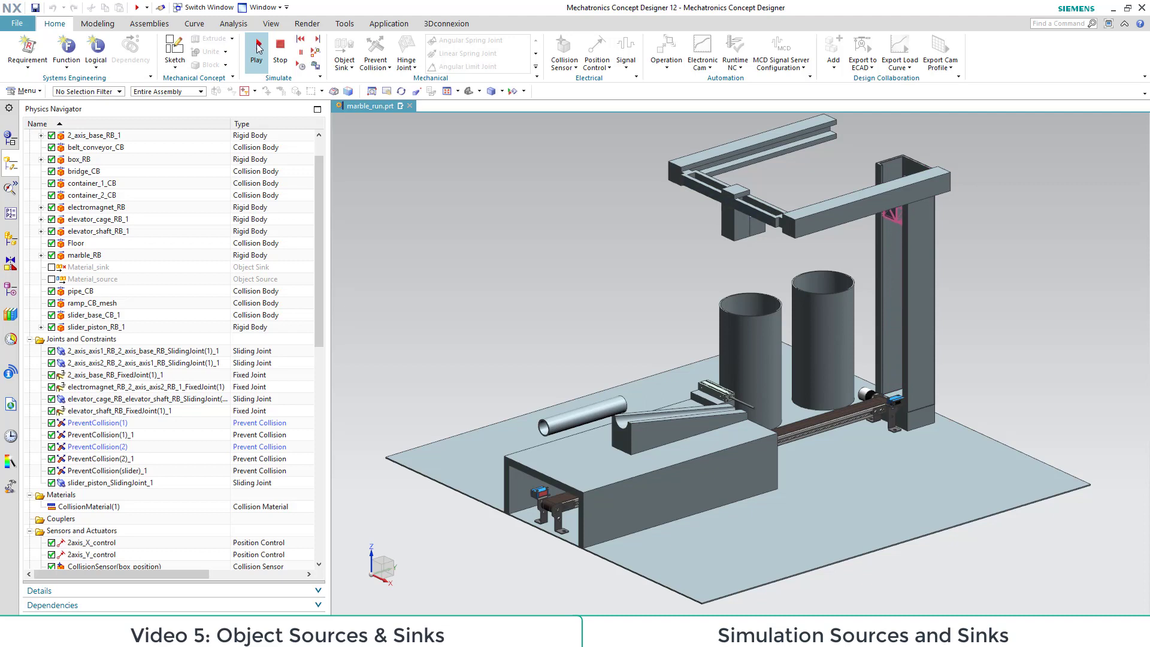
pyautogui.click(53, 268)
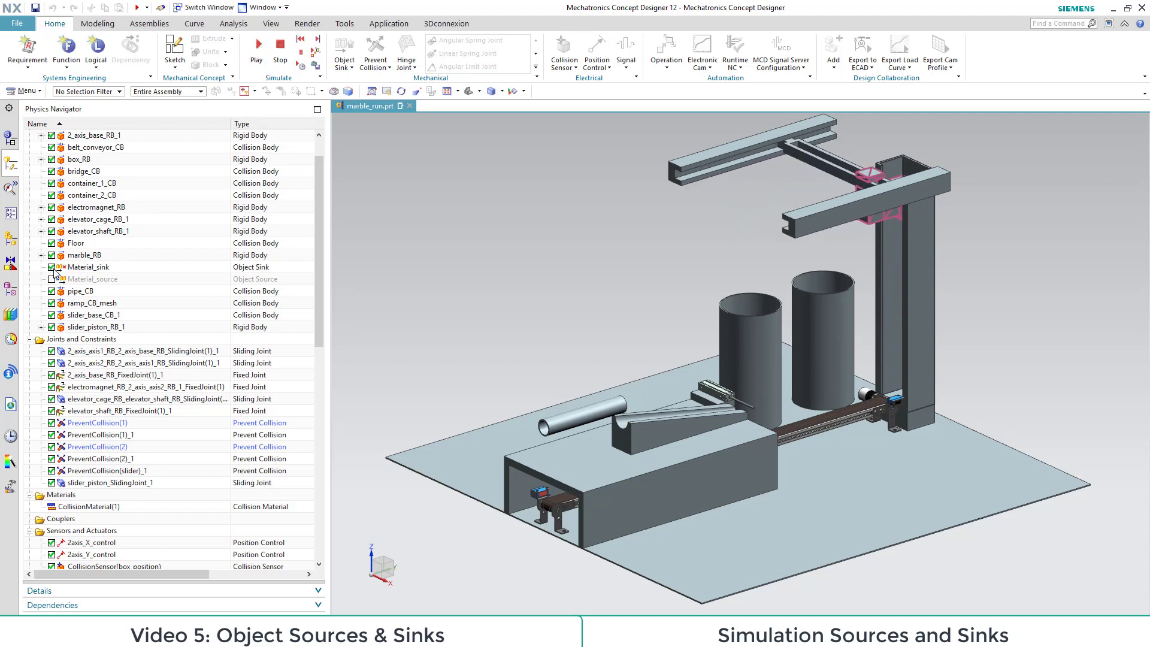
pyautogui.click(52, 268)
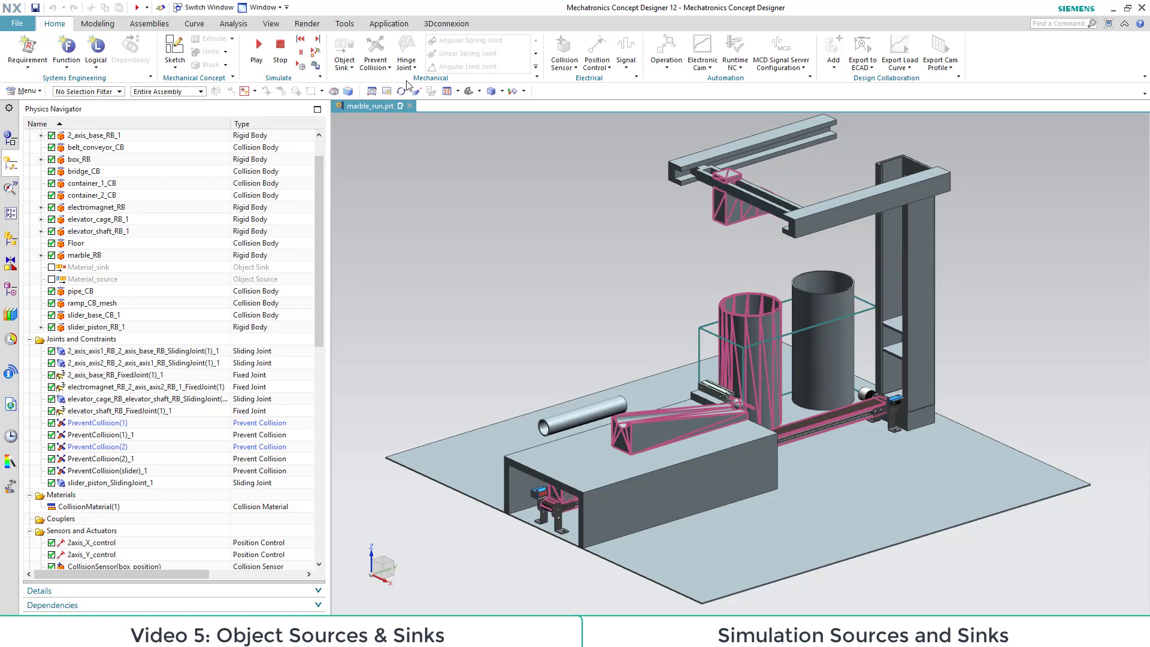
# Step: Switch to Top view and activate Material_sink to clear the collected marbles
pyautogui.click(479, 91)
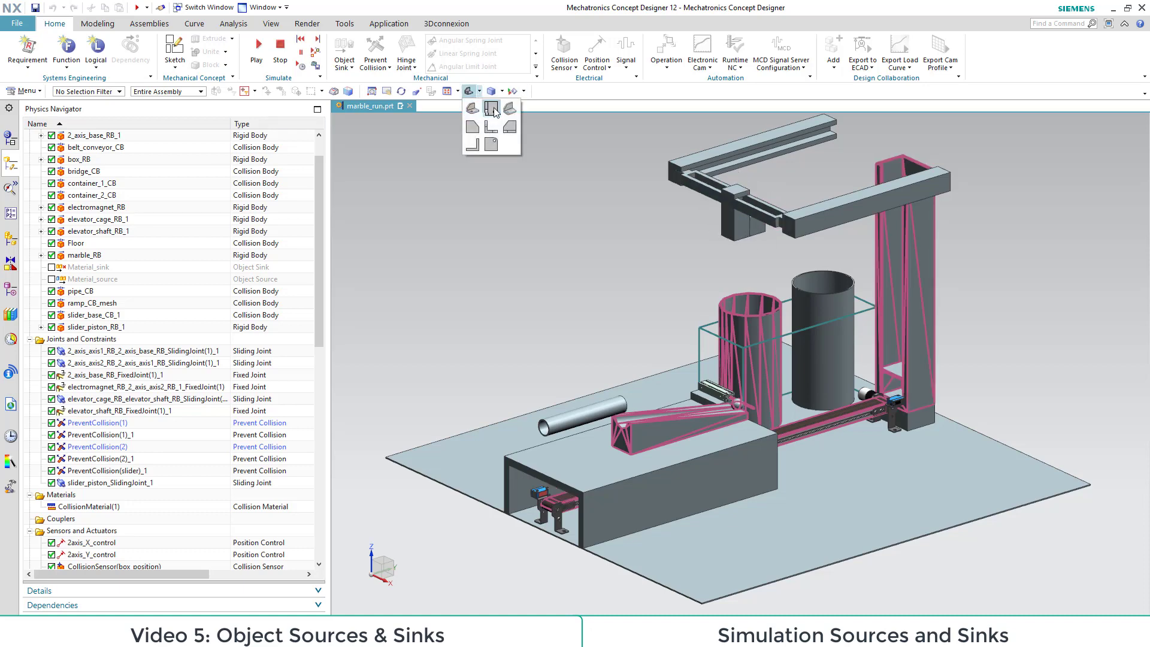
pyautogui.click(492, 109)
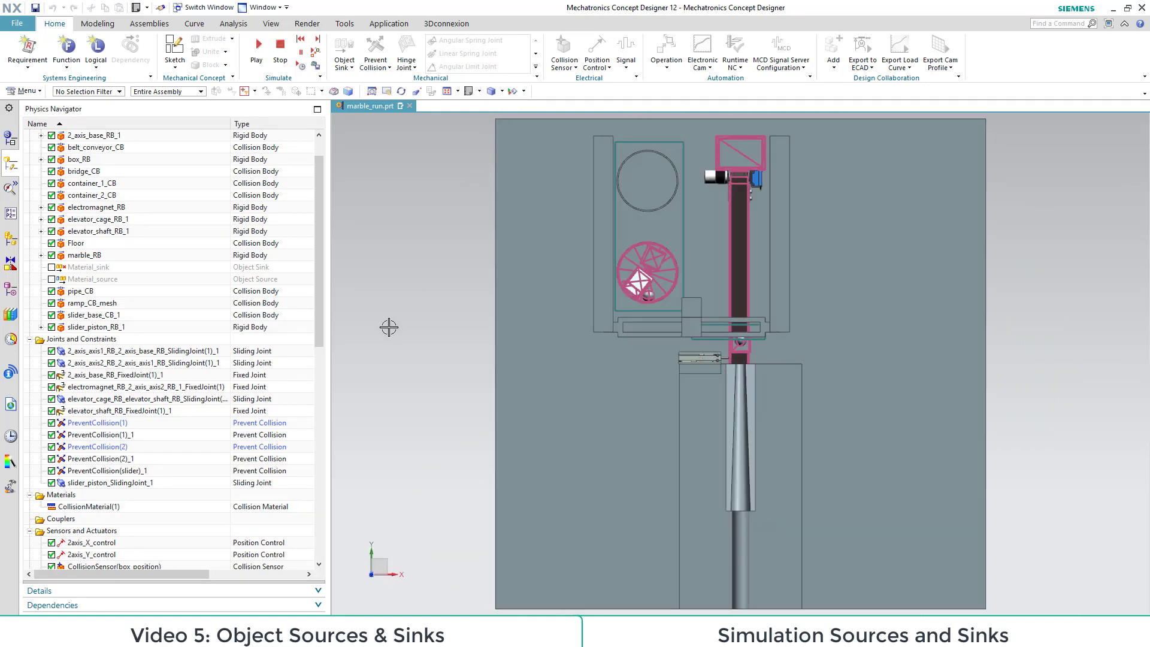
pyautogui.click(51, 267)
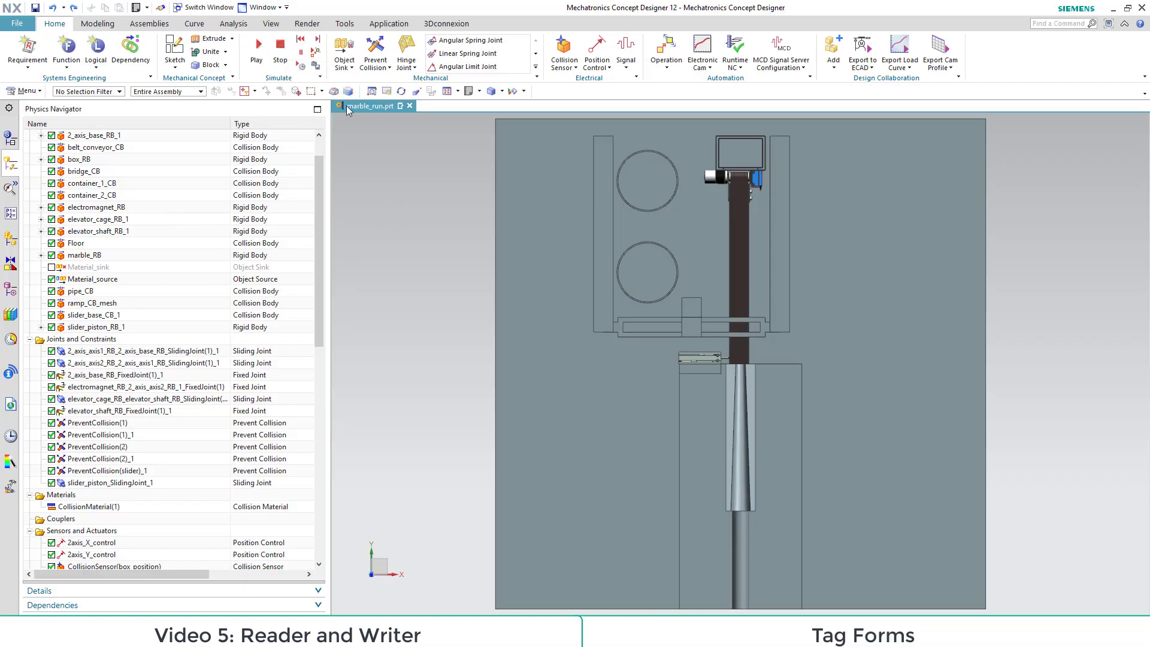
# Step: Start a new tag form and set its Name parameter value to Destination
pyautogui.click(502, 91)
pyautogui.click(501, 99)
pyautogui.click(535, 66)
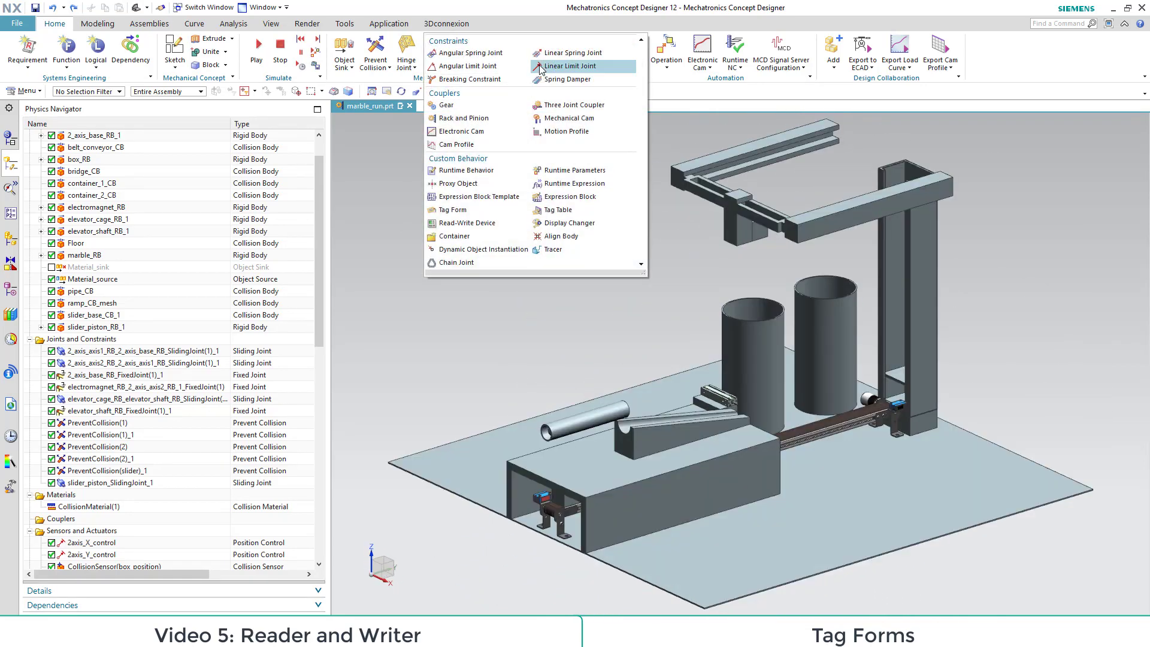
pyautogui.click(483, 210)
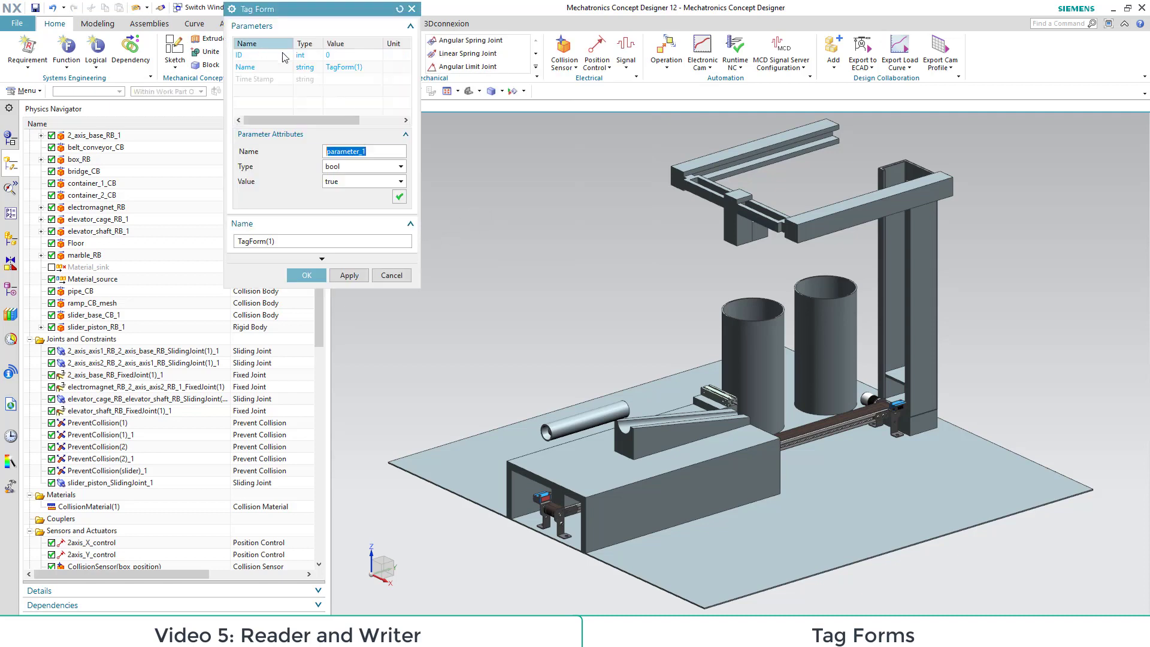
pyautogui.click(341, 68)
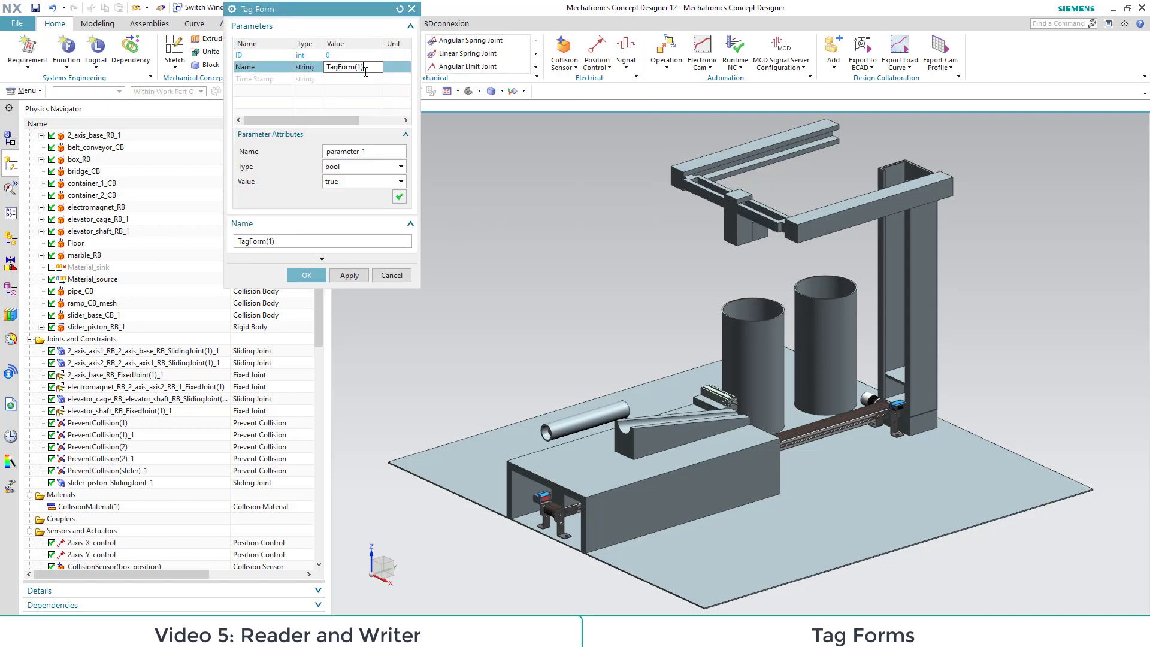
pyautogui.moveTo(366, 70); pyautogui.dragTo(301, 70)
pyautogui.write('Destination')
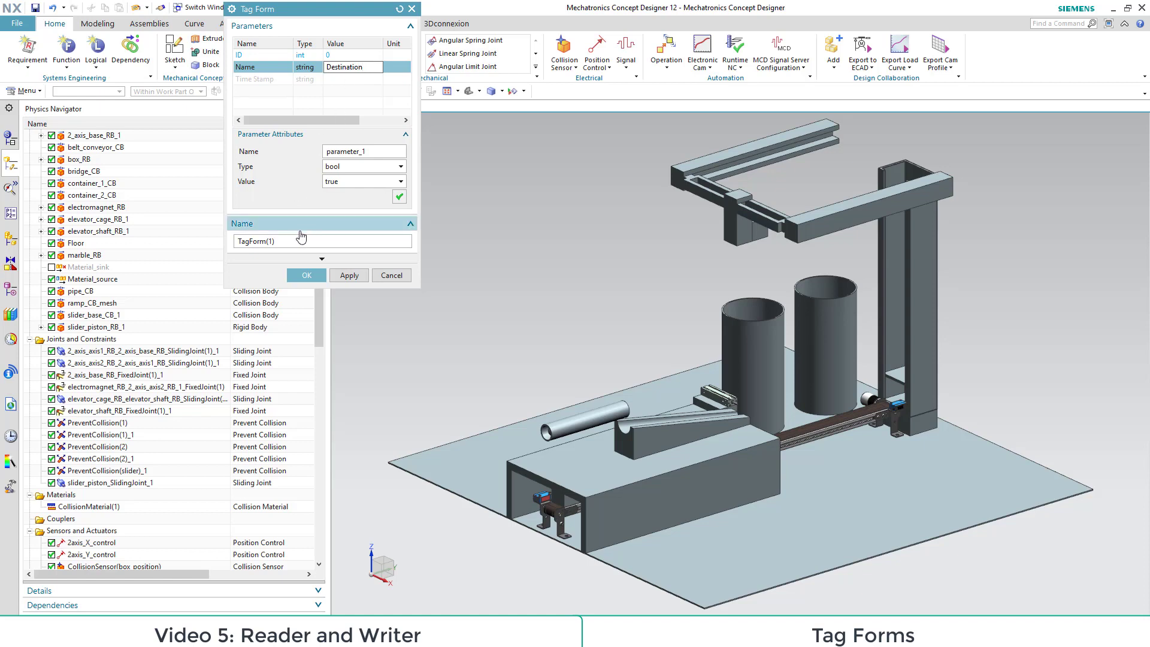
pyautogui.click(254, 241)
# Step: Add a bool Container_1 parameter, name the form Destination_Tag, and save it
pyautogui.doubleClick(252, 241)
pyautogui.write('Destination_Tag')
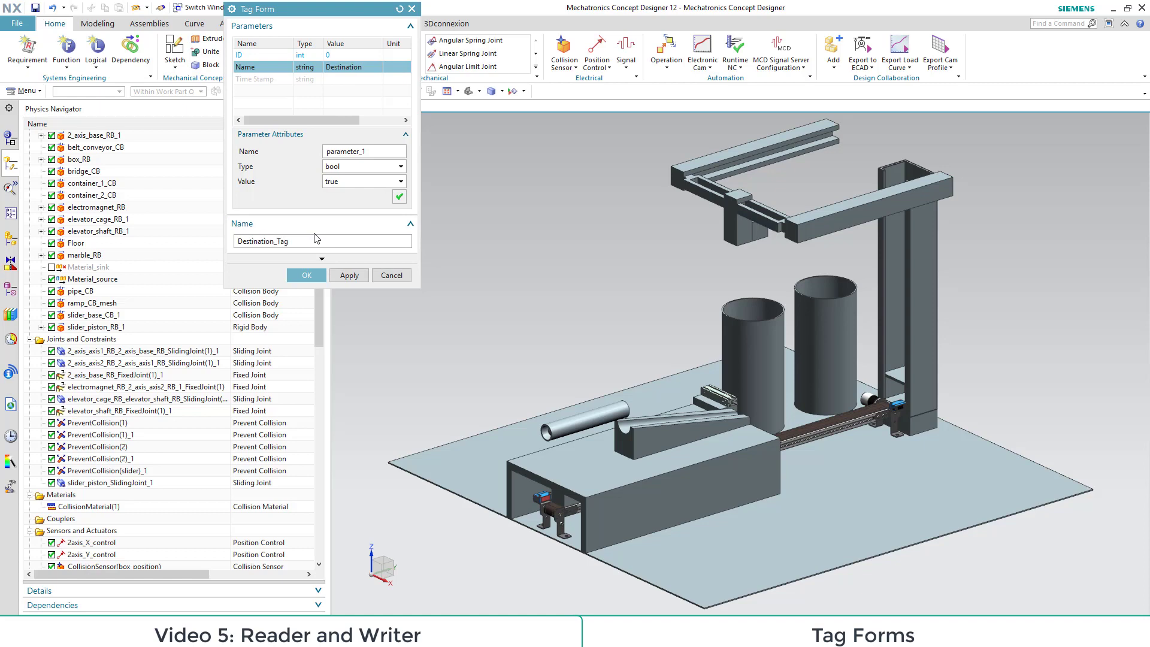
pyautogui.hotkey('ctrl', 'a')
pyautogui.write('C')
pyautogui.click(400, 196)
pyautogui.click(306, 274)
# Step: Start a second tag form and name it Dummy
pyautogui.click(536, 70)
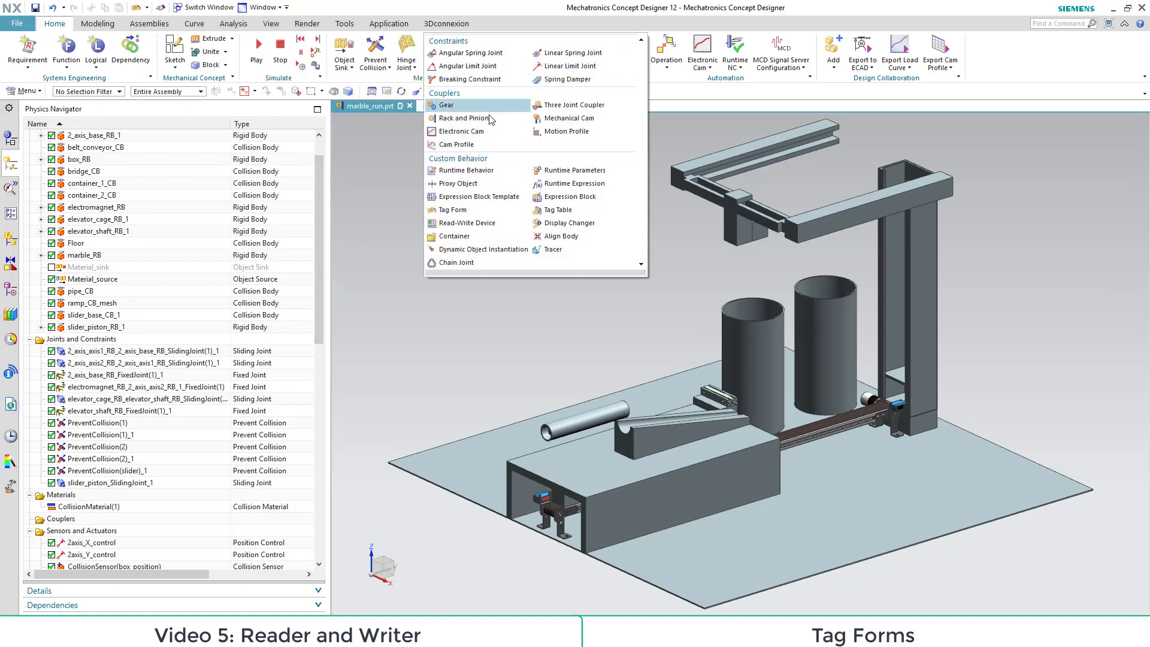
pyautogui.click(461, 211)
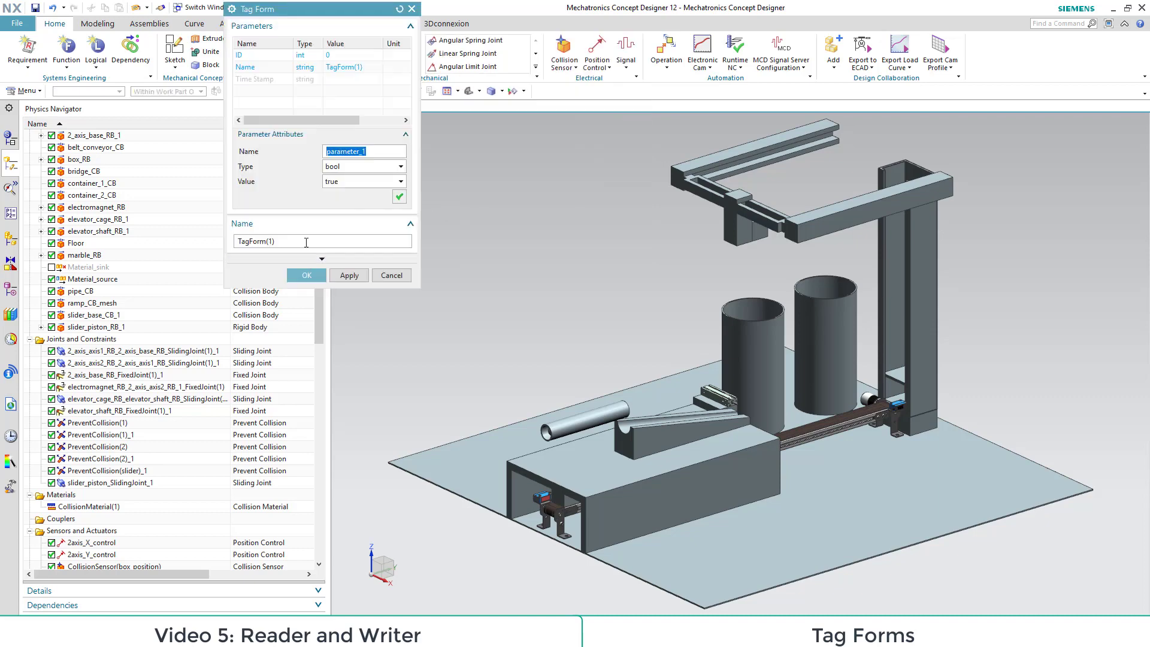
pyautogui.click(305, 241)
pyautogui.write('Dummy')
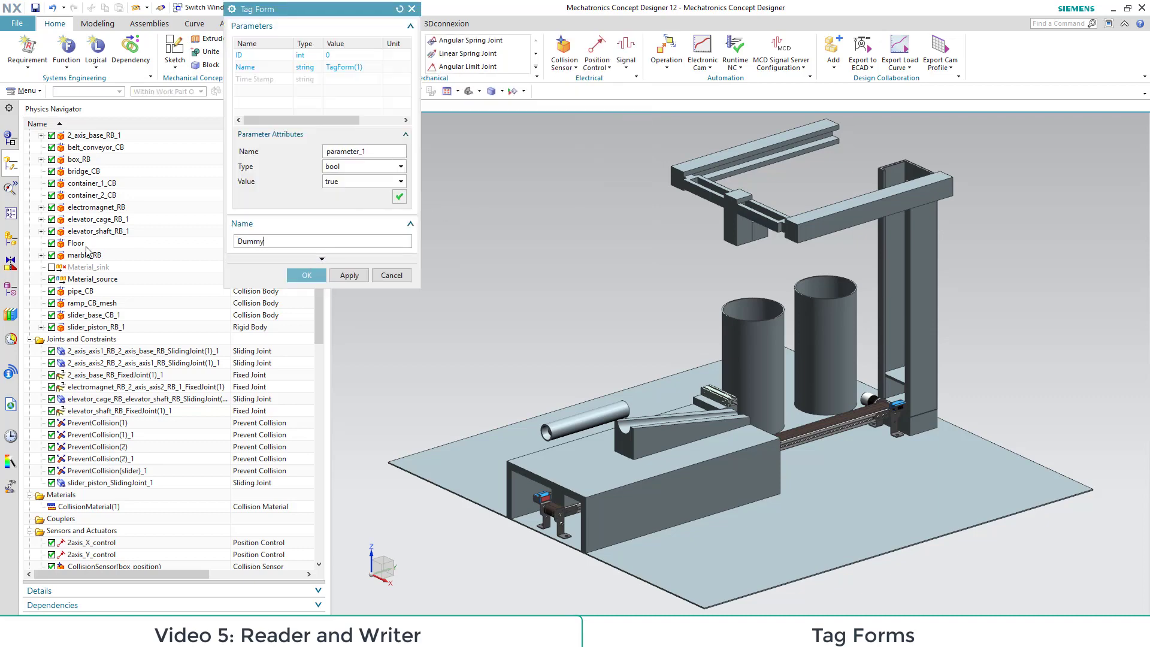
# Step: Save the Dummy tag form and assign the Destination_Tag tag form to box_RB
pyautogui.click(293, 274)
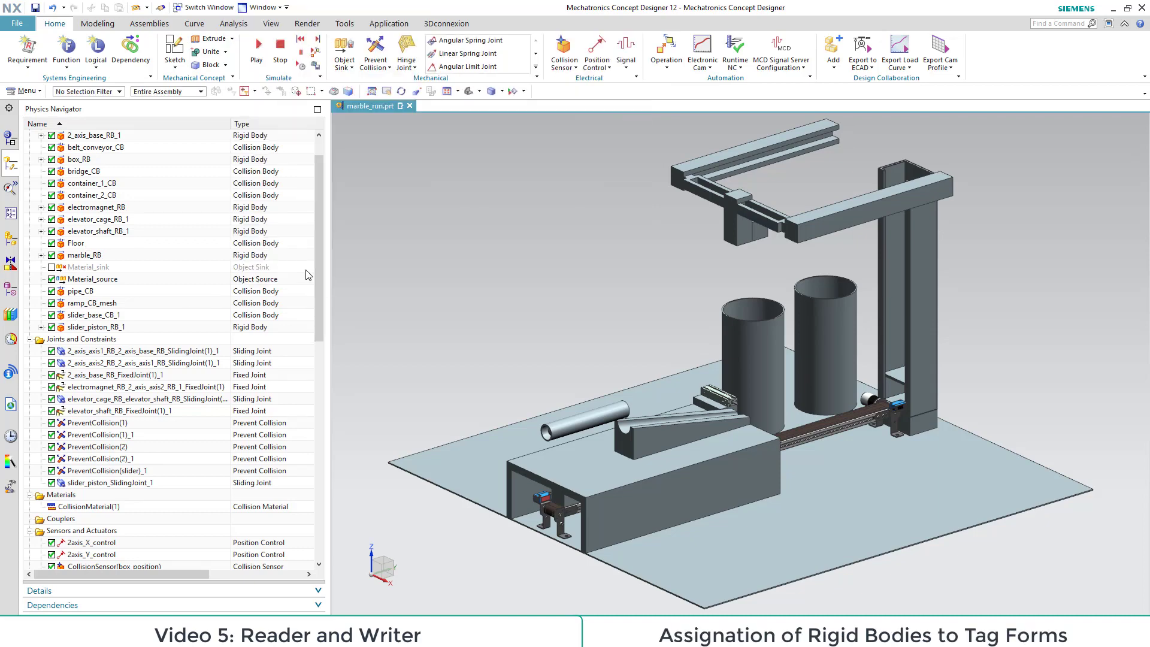
pyautogui.doubleClick(85, 160)
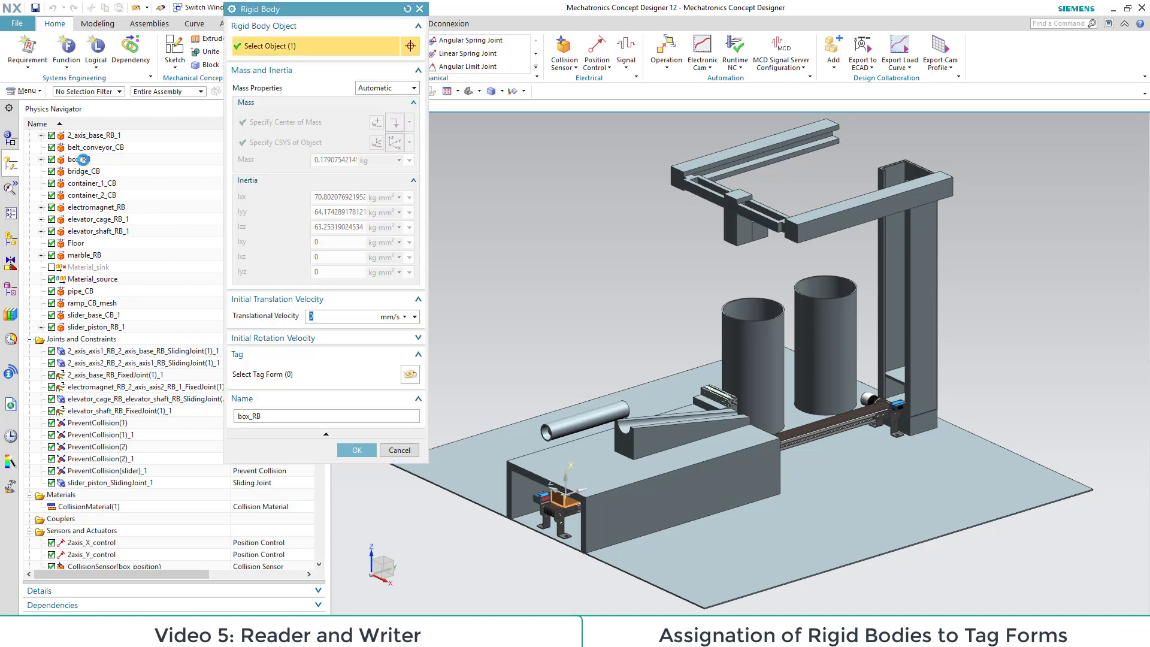
pyautogui.click(411, 375)
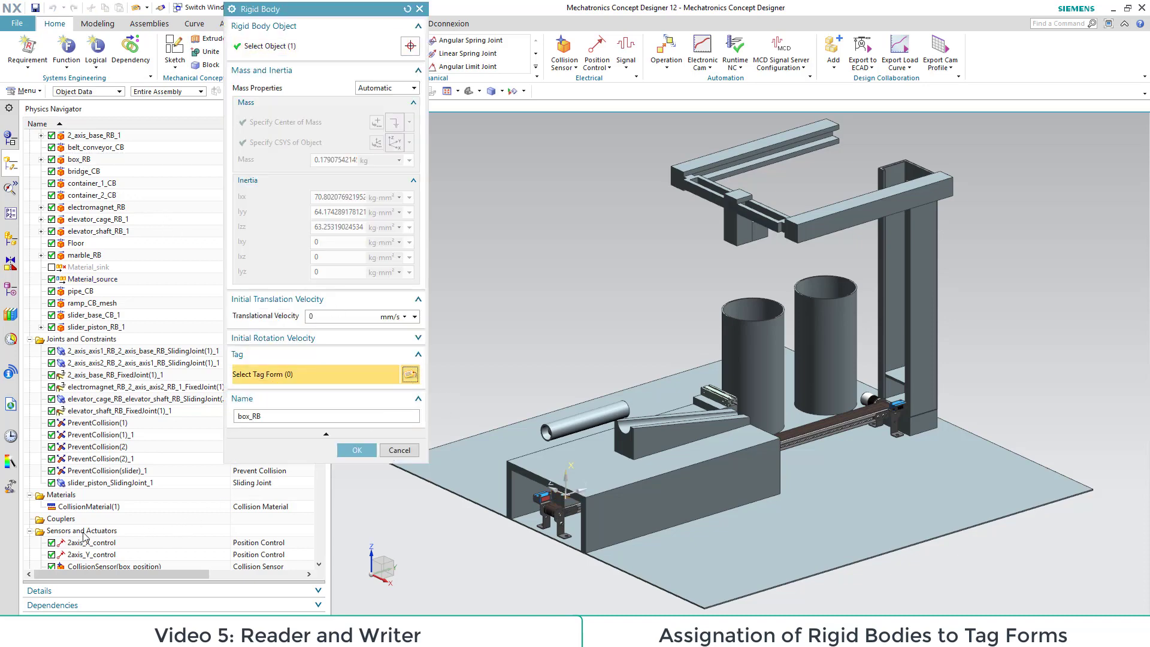
pyautogui.scroll(-3, 133, 463)
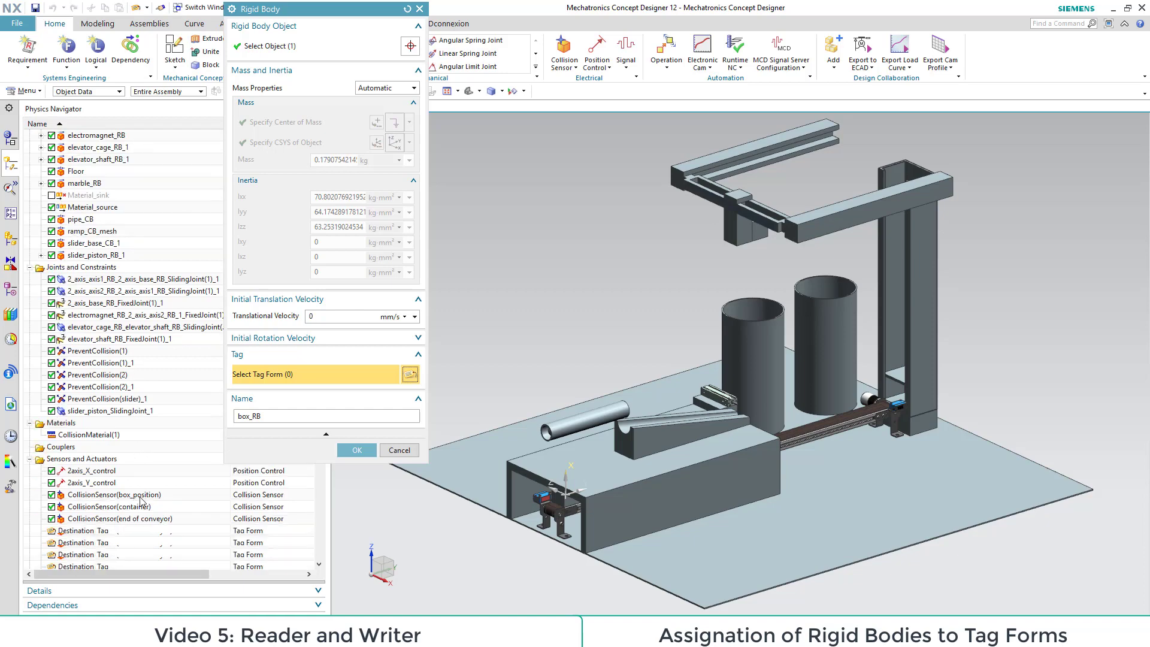
pyautogui.click(106, 501)
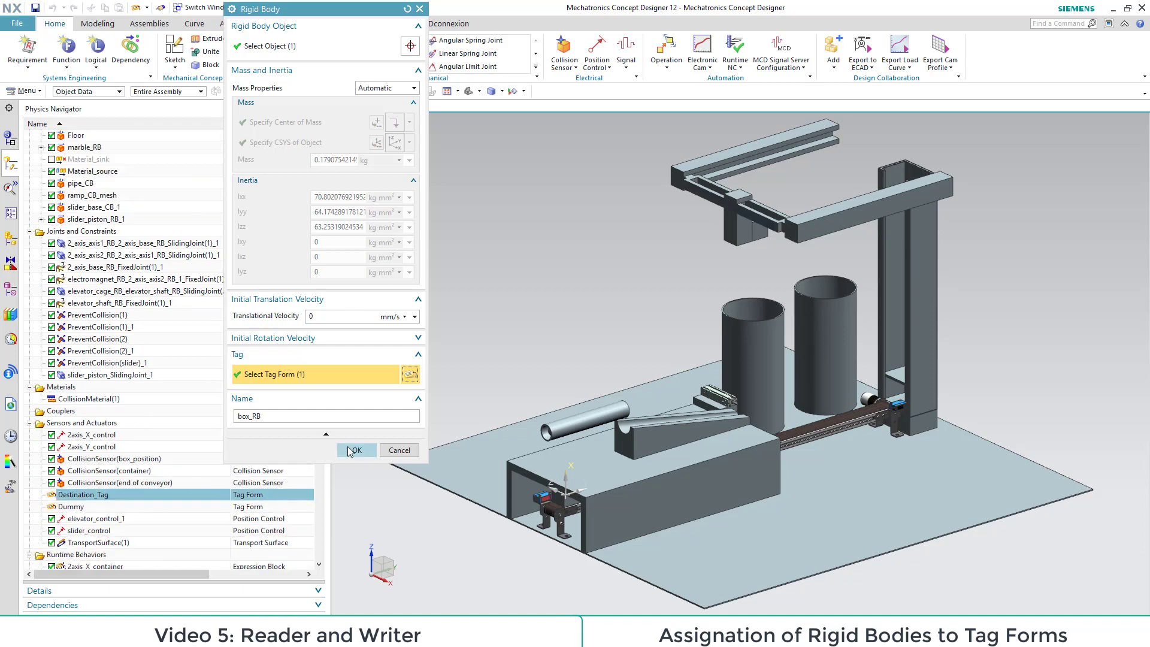
pyautogui.click(352, 450)
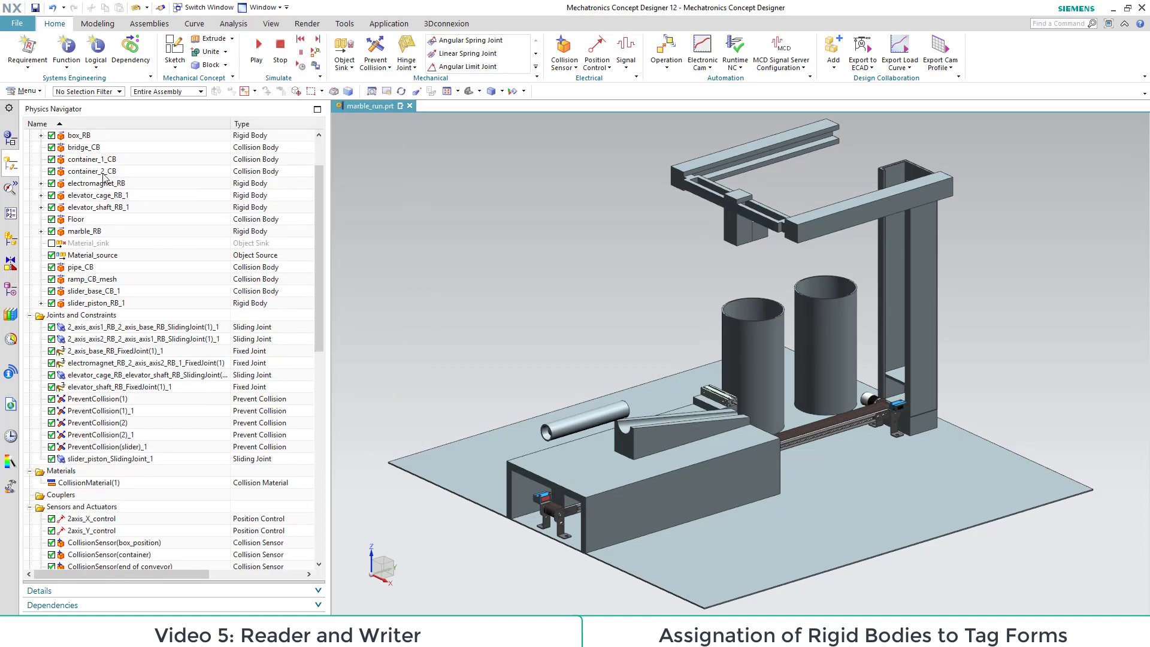
# Step: Assign the Dummy tag form to the marble_RB rigid body
pyautogui.doubleClick(84, 231)
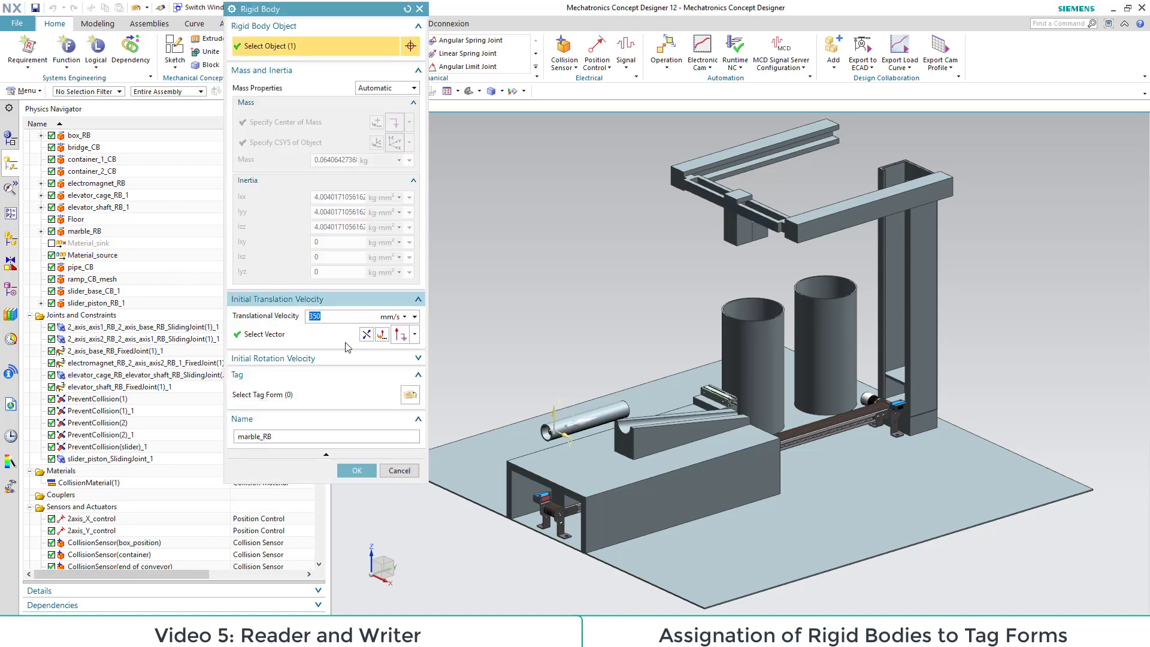
pyautogui.click(408, 395)
pyautogui.scroll(-2, 110, 497)
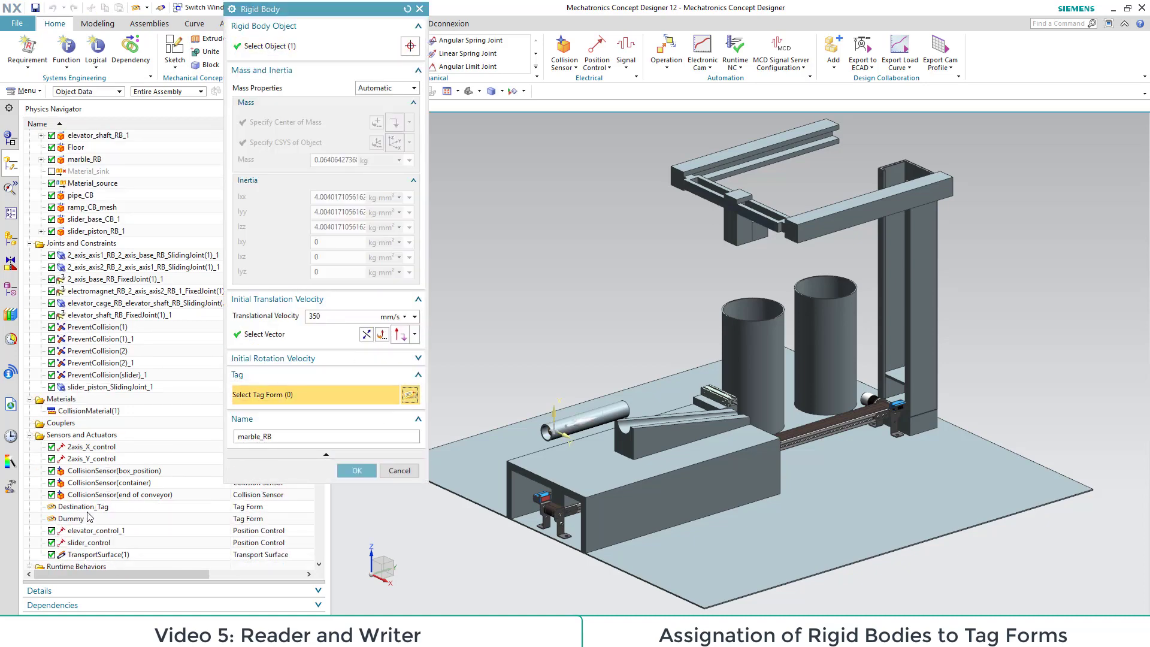
pyautogui.click(85, 518)
pyautogui.click(362, 468)
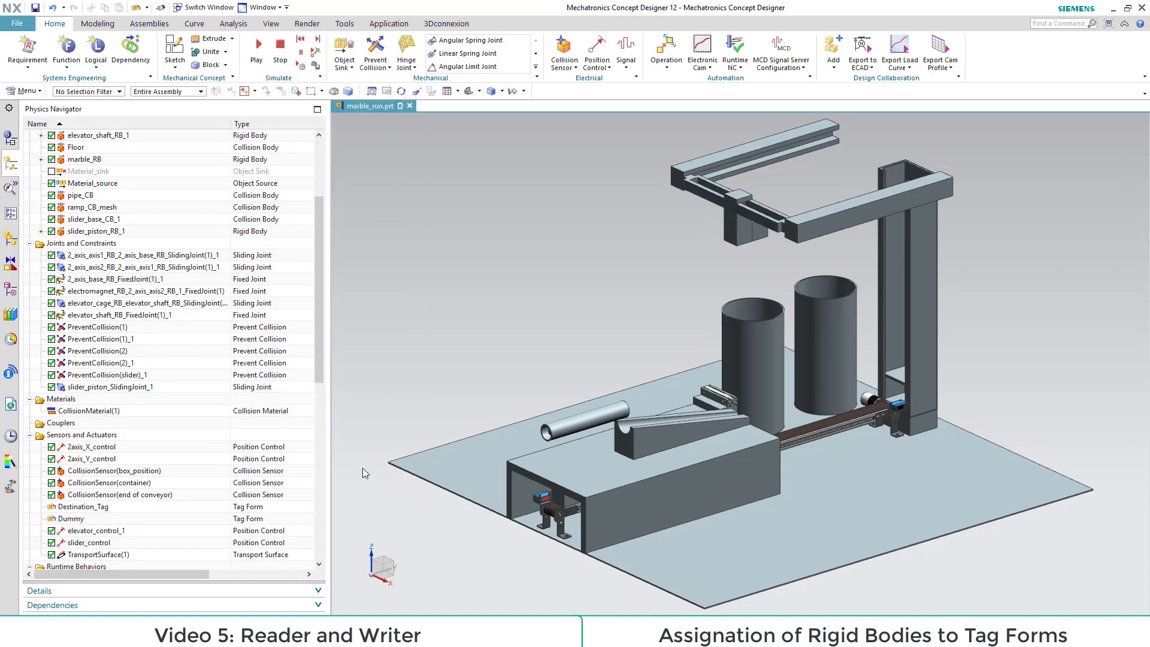
# Step: Set up a read-write device on CollisionSensor(box_position): Destination_Tag, type Writer, mode Always, named Writer
pyautogui.click(537, 67)
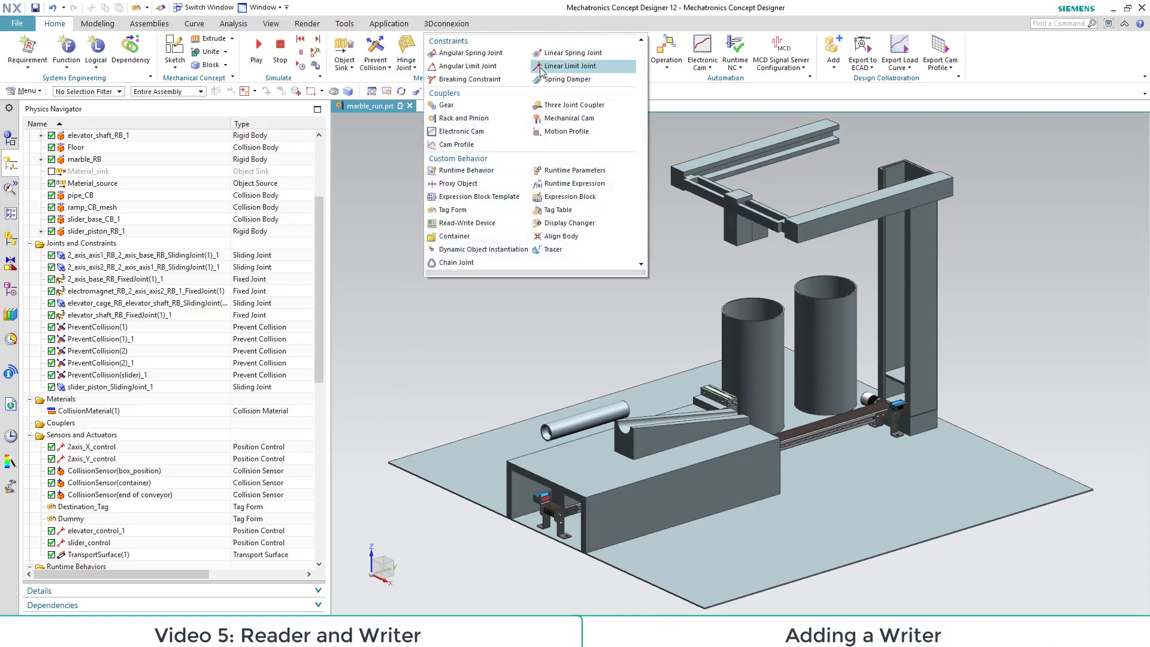
pyautogui.click(464, 224)
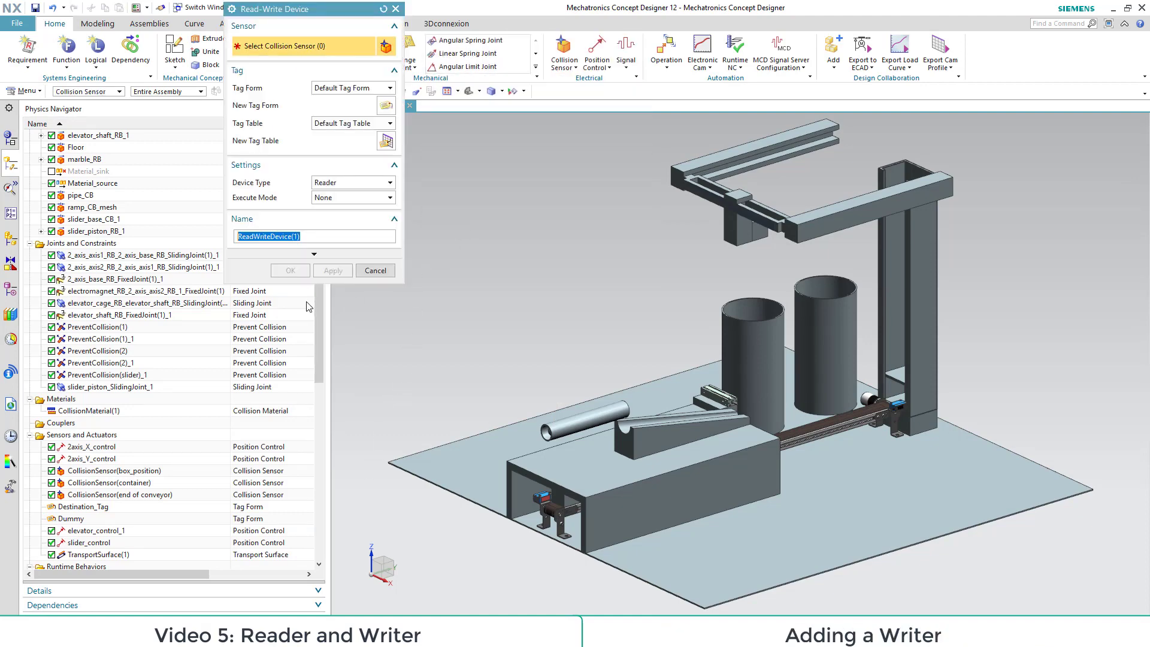
pyautogui.click(136, 476)
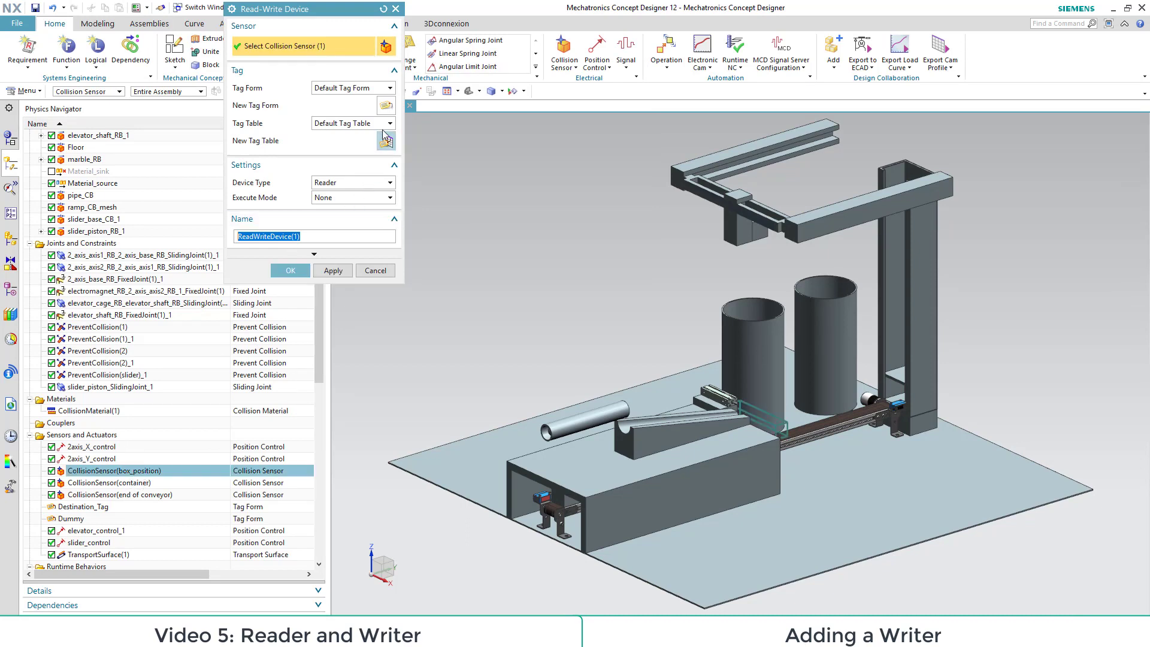
pyautogui.click(388, 88)
pyautogui.click(359, 112)
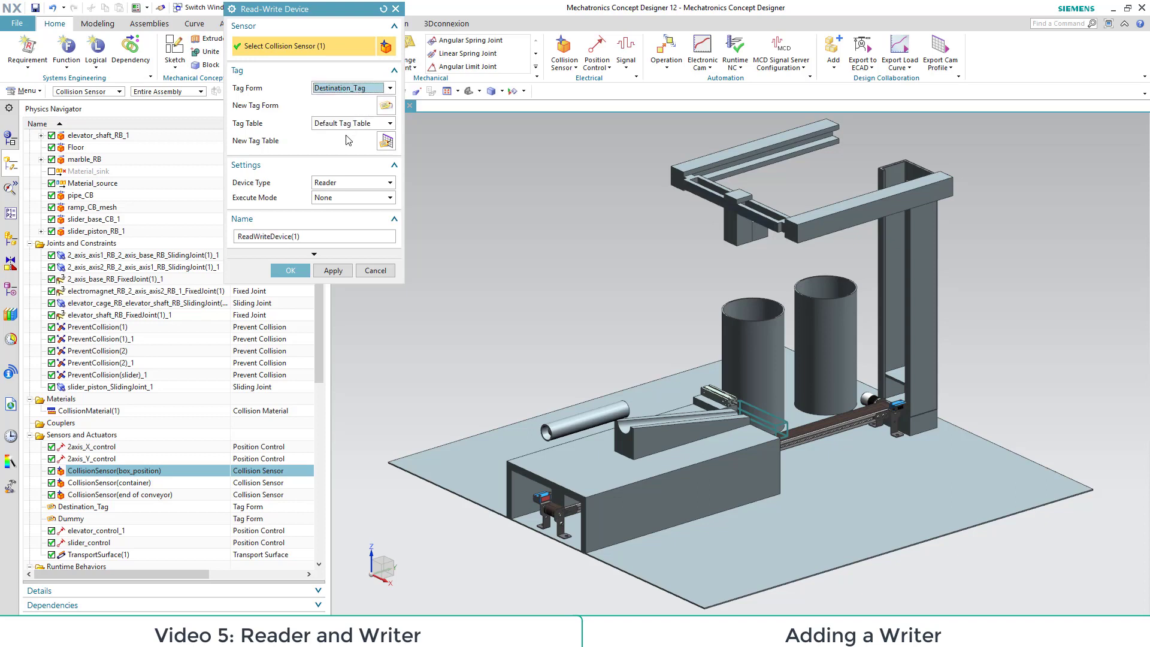
pyautogui.click(389, 183)
pyautogui.click(323, 205)
pyautogui.click(389, 198)
pyautogui.click(342, 211)
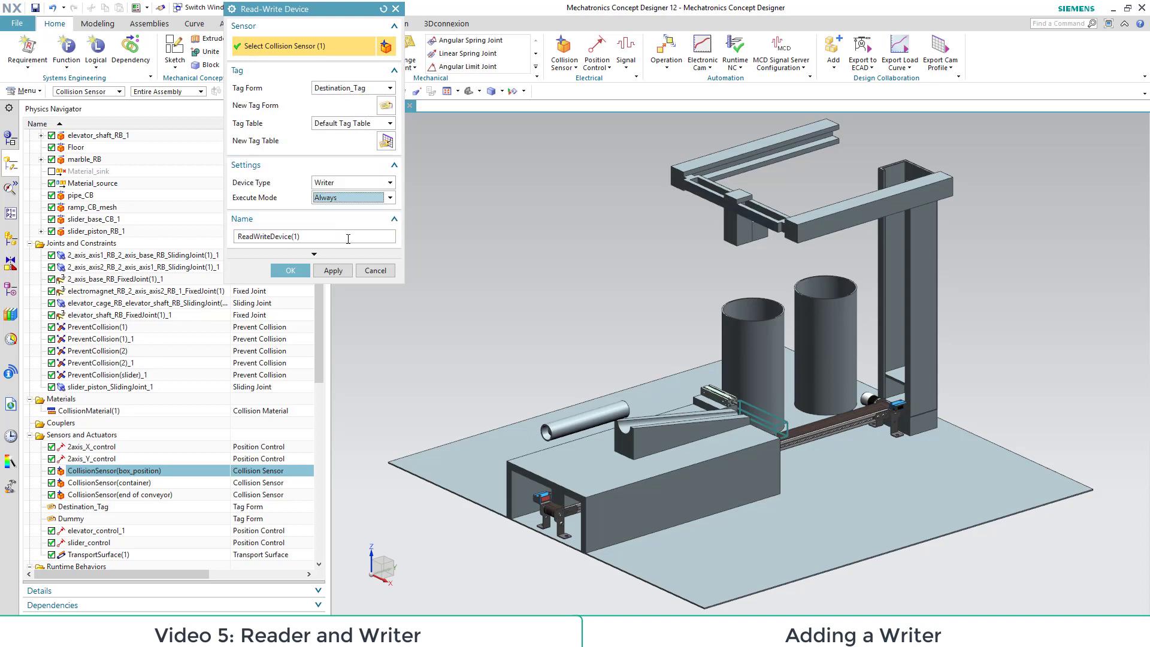
pyautogui.doubleClick(301, 235)
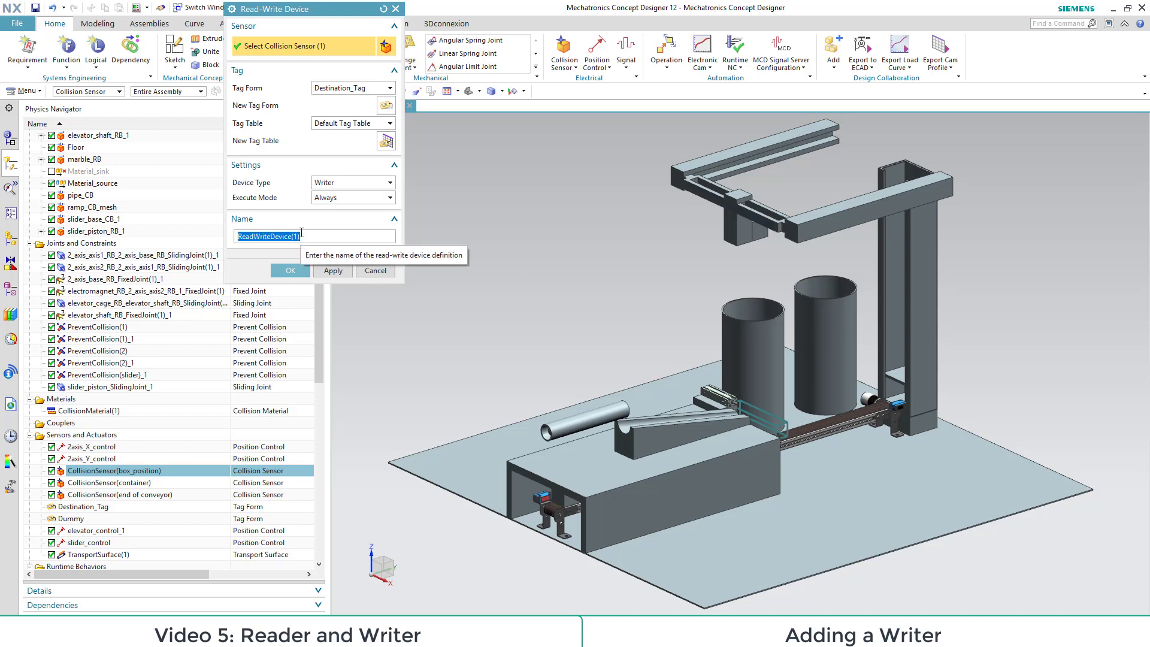
pyautogui.write('R')
# Step: Create the Writer, then start another read-write device on the end-of-conveyor sensor using Destination_Tag
pyautogui.click(291, 271)
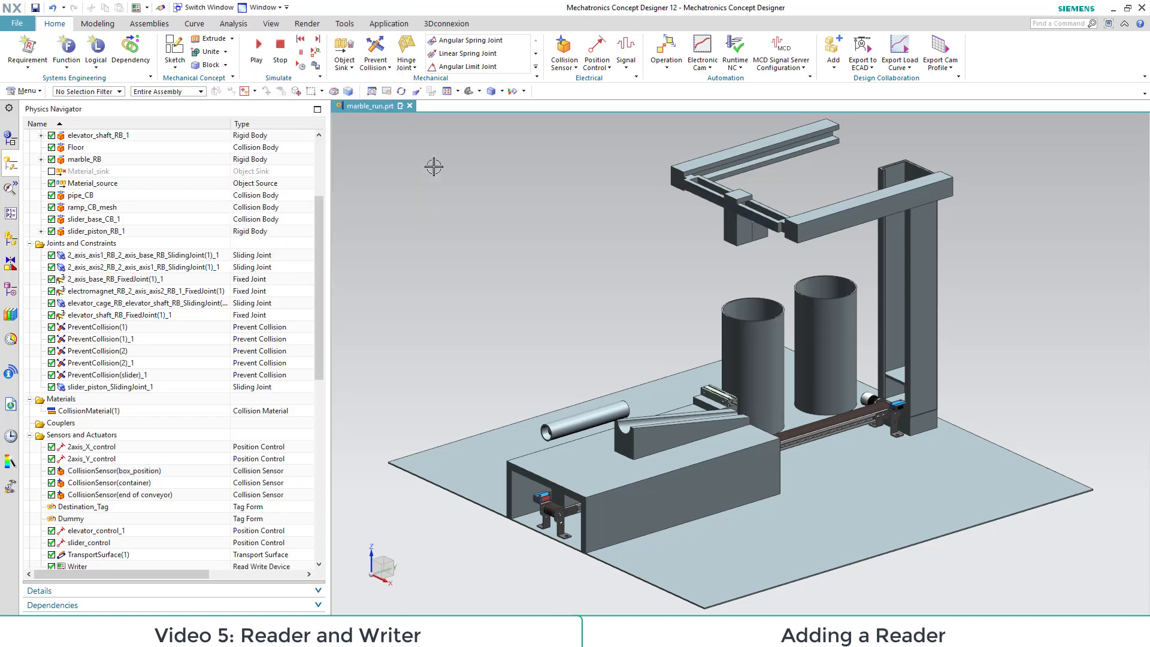
pyautogui.click(541, 67)
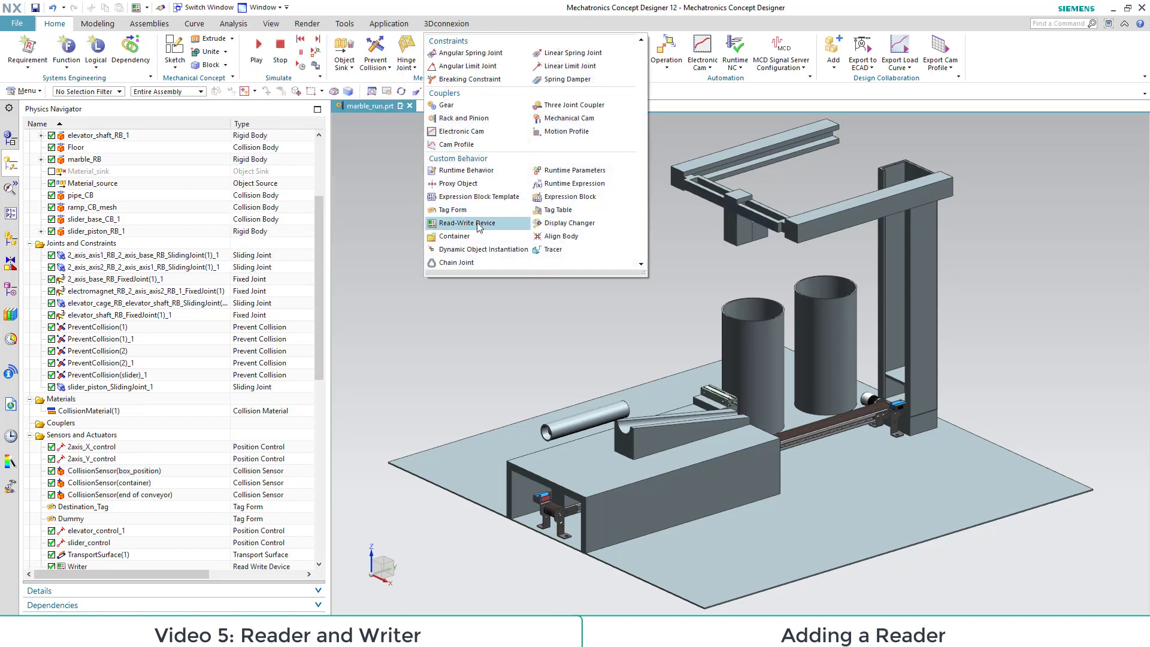
pyautogui.click(455, 222)
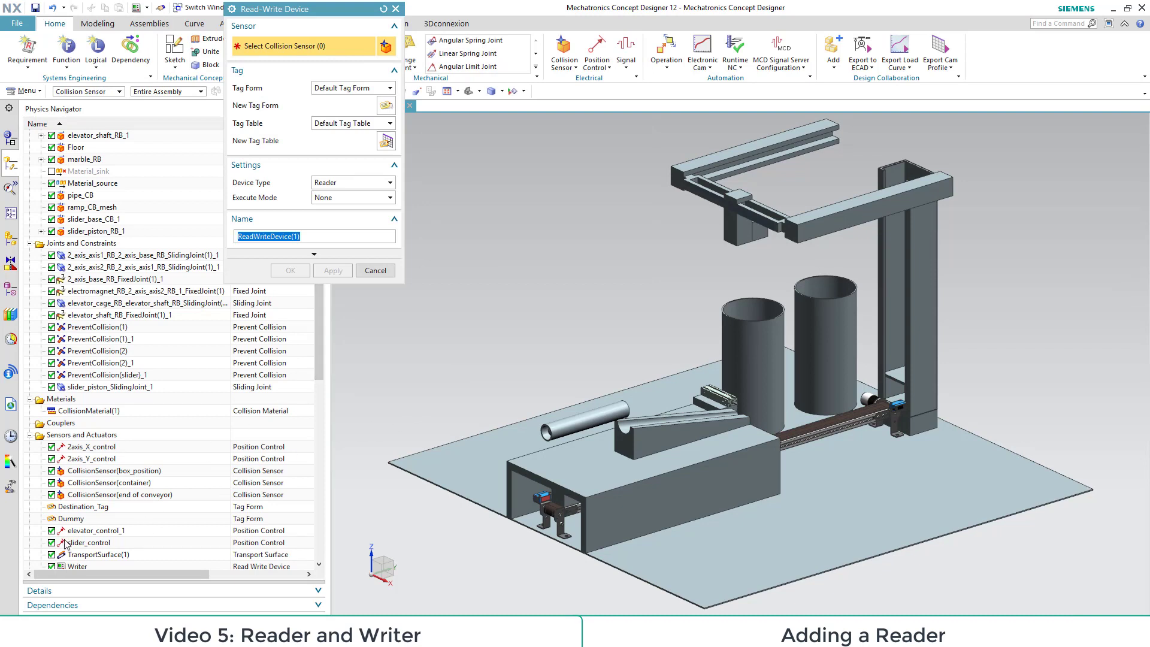
pyautogui.click(165, 496)
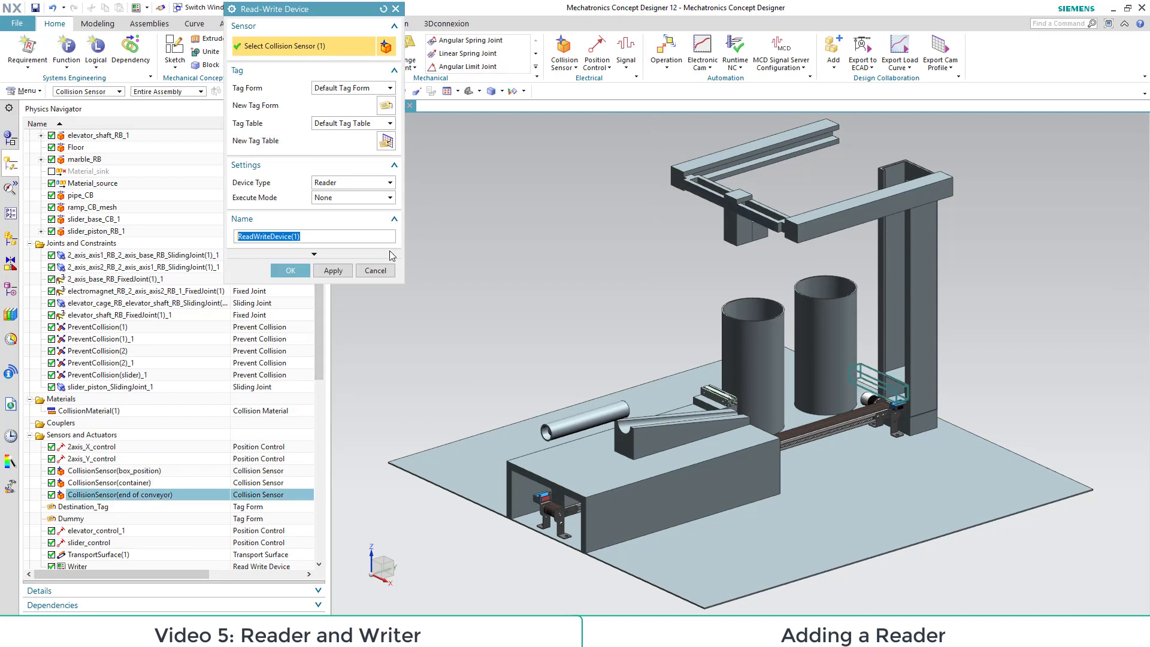
pyautogui.click(359, 88)
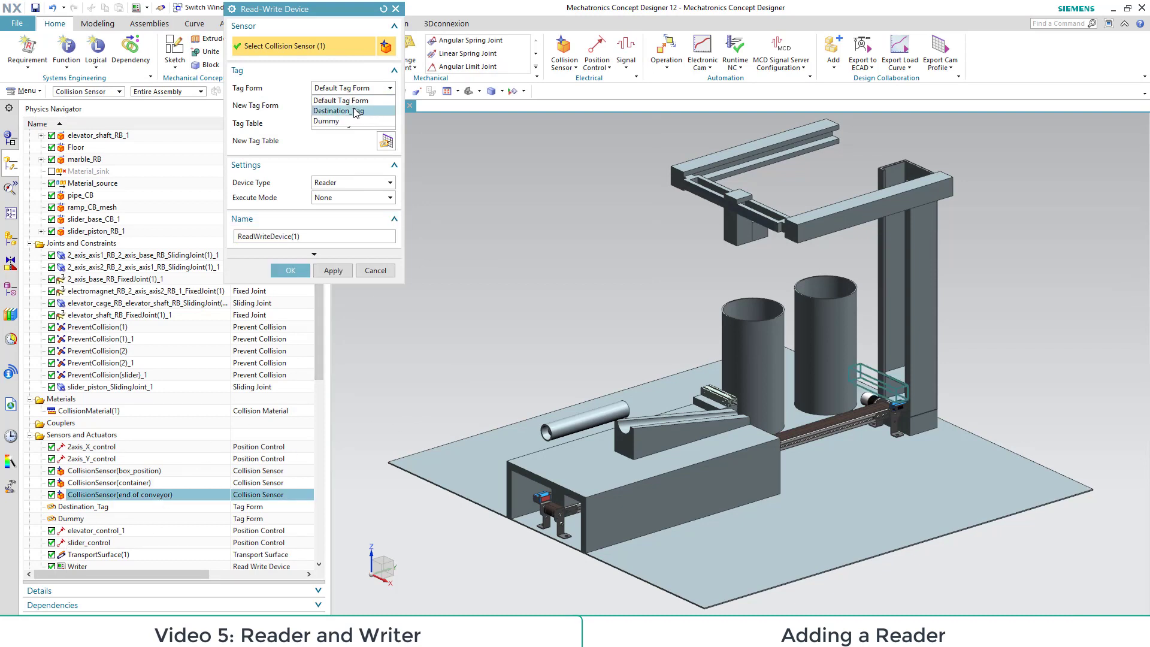
pyautogui.click(338, 110)
# Step: Give the new device type Reader, execute mode Always, and name Reader, then create it
pyautogui.click(389, 183)
pyautogui.click(384, 193)
pyautogui.click(387, 199)
pyautogui.click(344, 211)
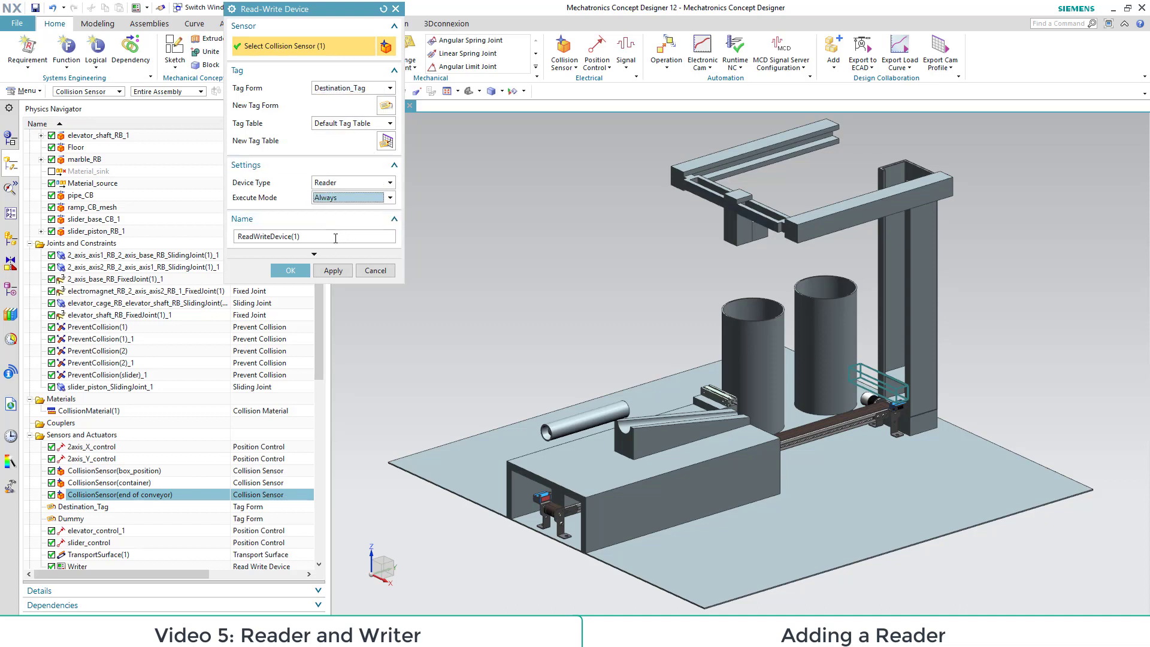
pyautogui.click(331, 239)
pyautogui.doubleClick(271, 237)
pyautogui.write('Reader')
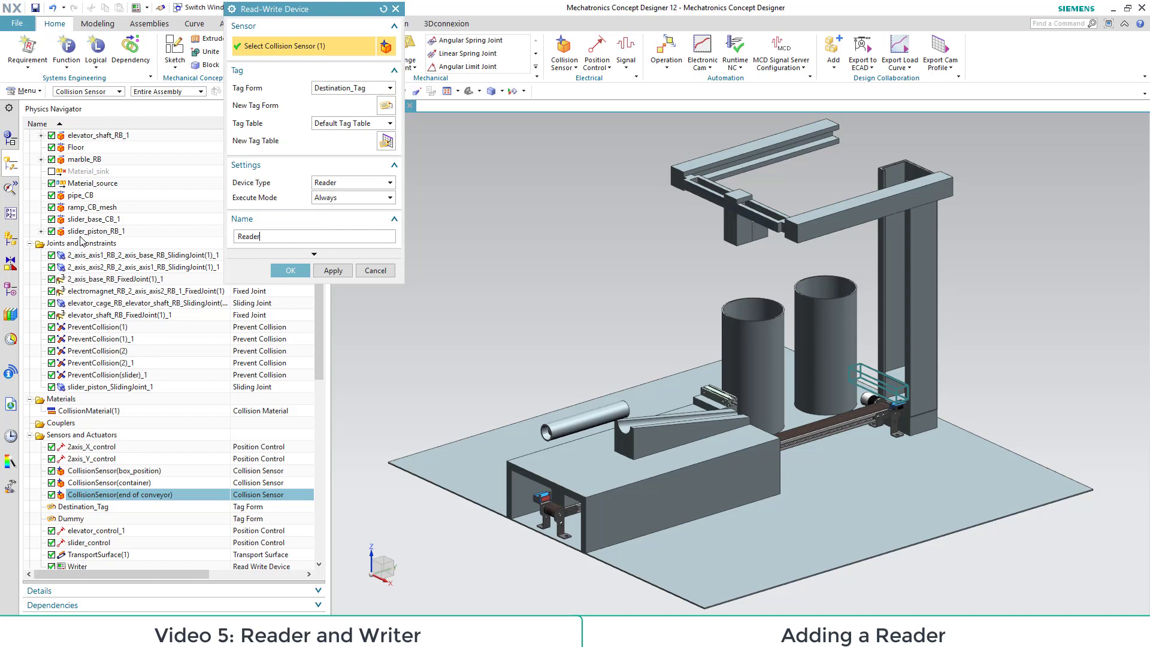
pyautogui.click(291, 271)
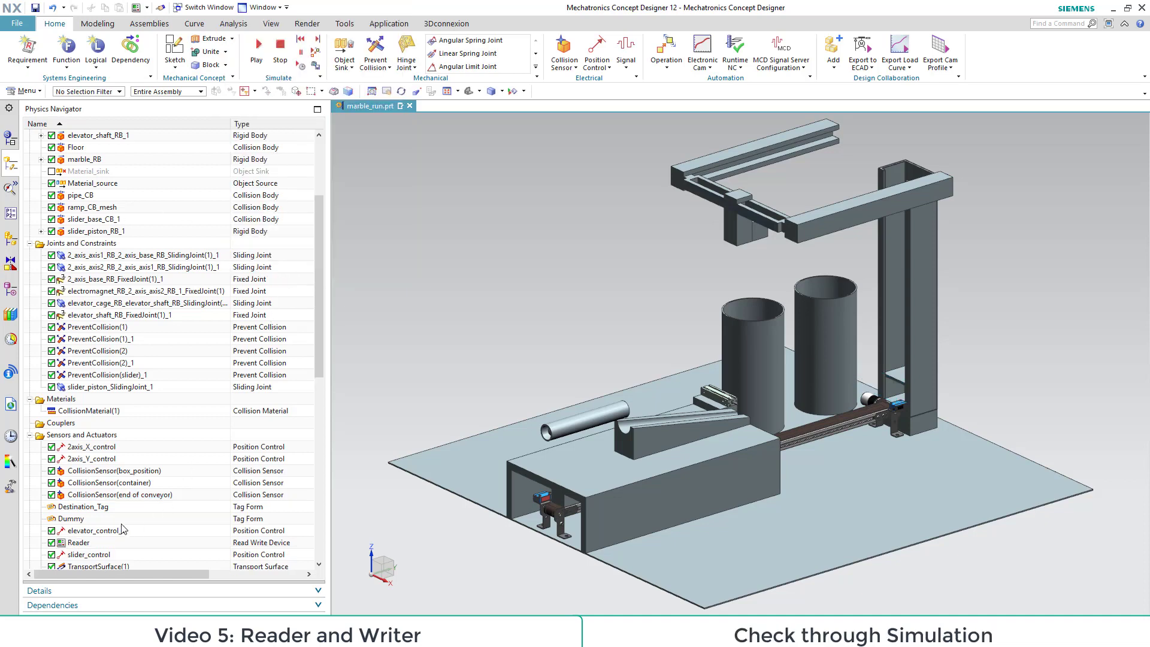
# Step: Add Reader, Writer, Material_source and Material_sink to the Runtime Inspector and show it
pyautogui.scroll(-1, 81, 520)
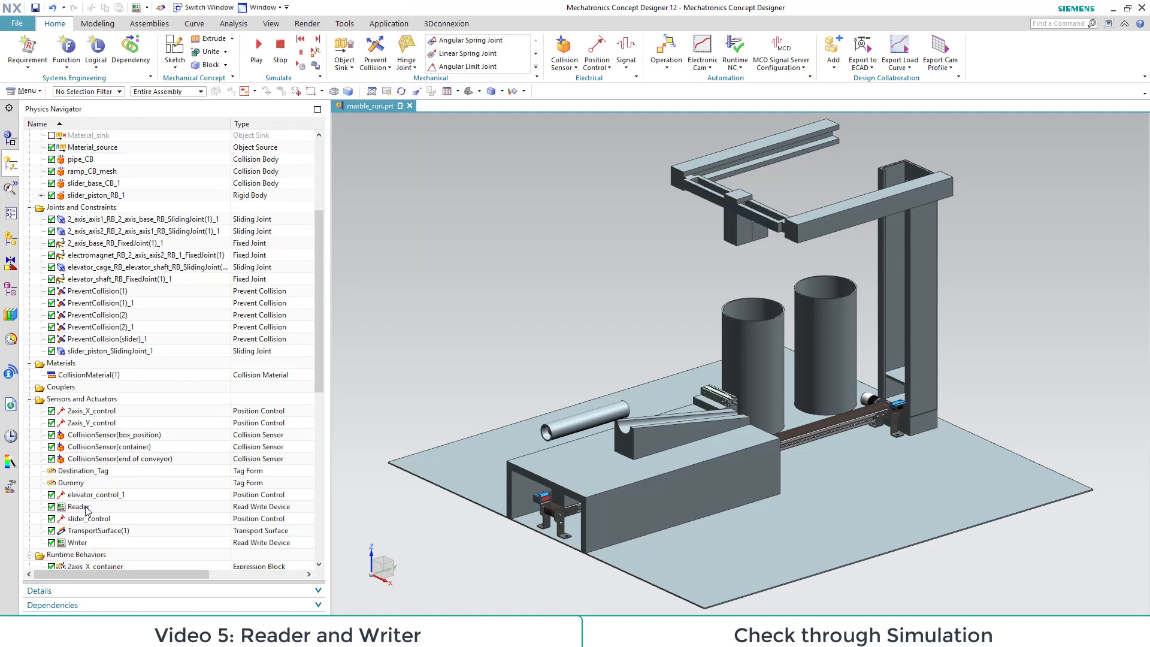
pyautogui.click(87, 508)
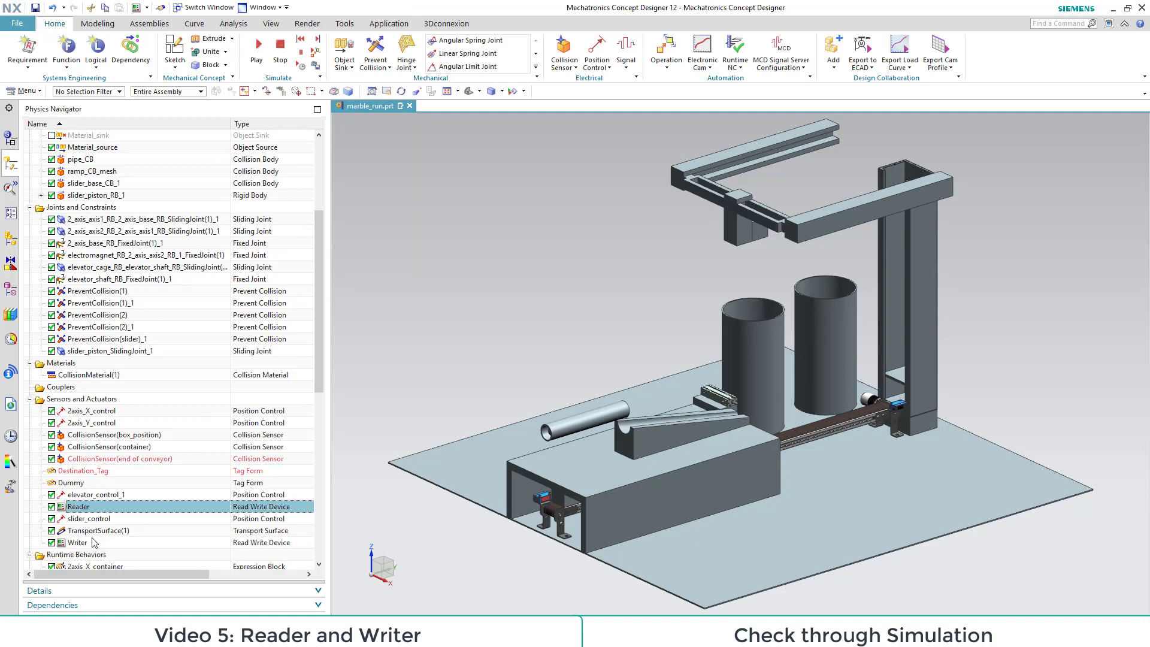
pyautogui.keyDown('ctrl'); pyautogui.click(101, 136); pyautogui.keyUp('ctrl')
pyautogui.scroll(1, 120, 180)
pyautogui.keyDown('ctrl'); pyautogui.click(109, 187); pyautogui.keyUp('ctrl')
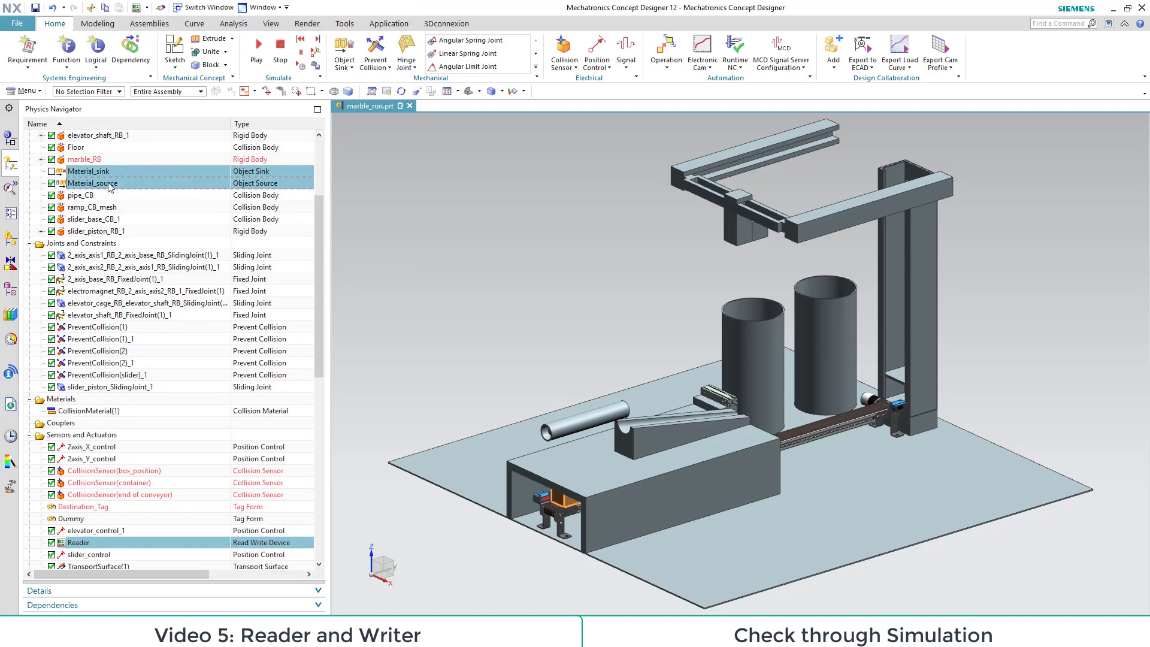
pyautogui.rightClick(96, 176)
pyautogui.click(138, 203)
pyautogui.click(10, 188)
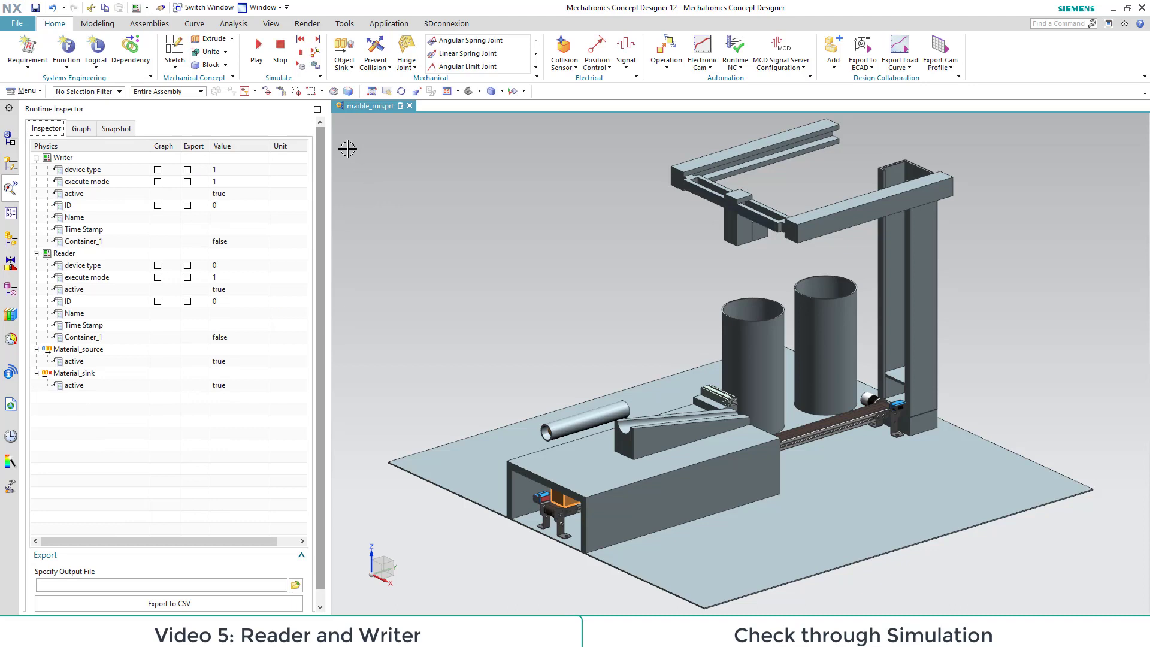
# Step: Run the simulation, check both Reader tag instances show Container_1 true, then stop
pyautogui.click(256, 49)
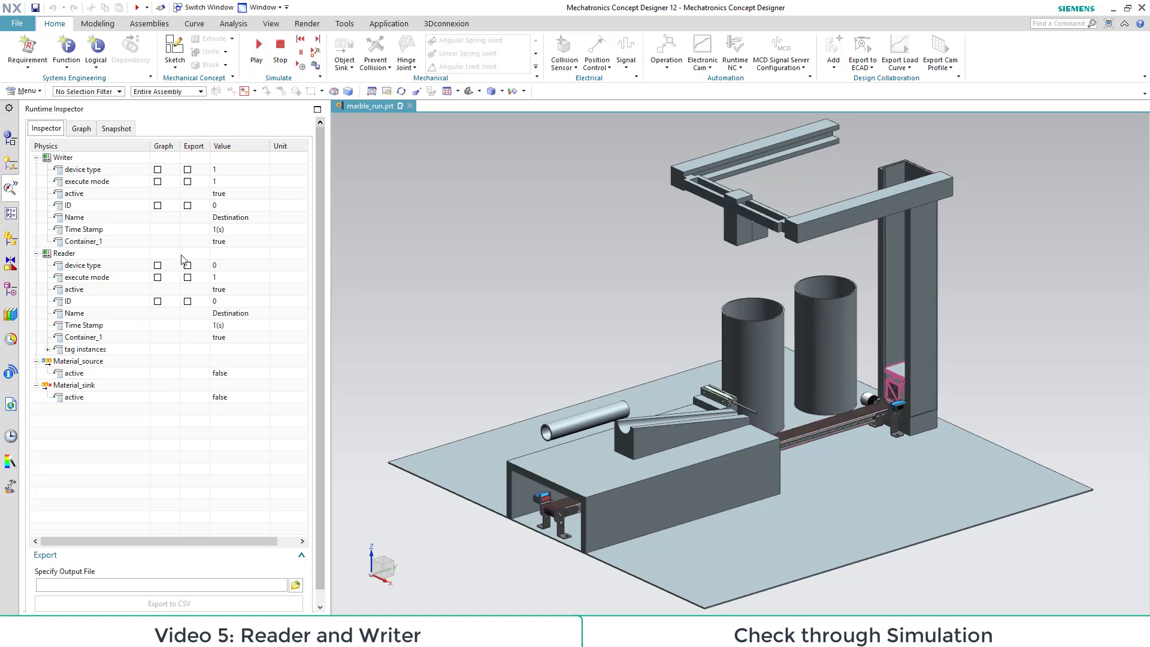
pyautogui.click(48, 350)
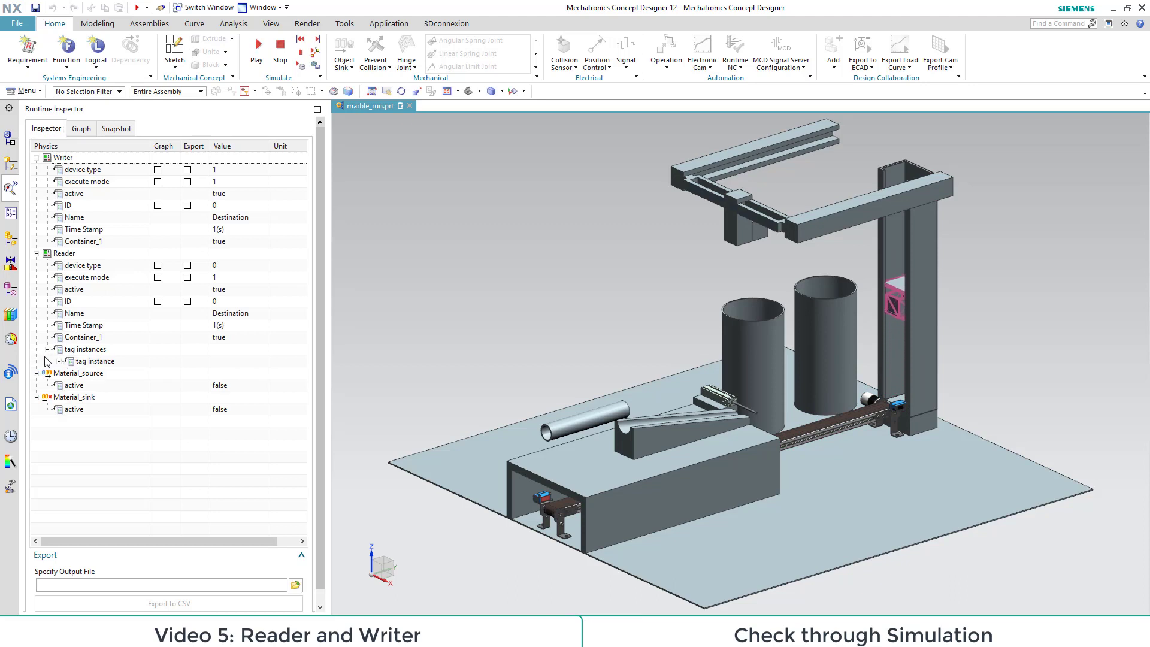
pyautogui.click(59, 361)
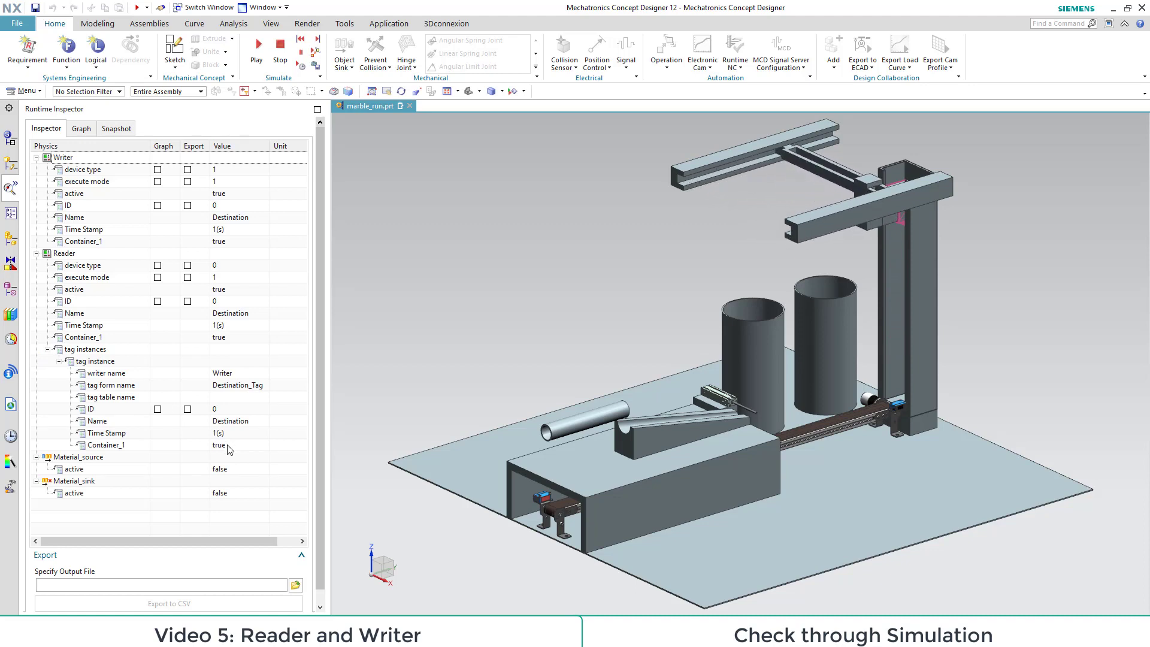
pyautogui.click(225, 242)
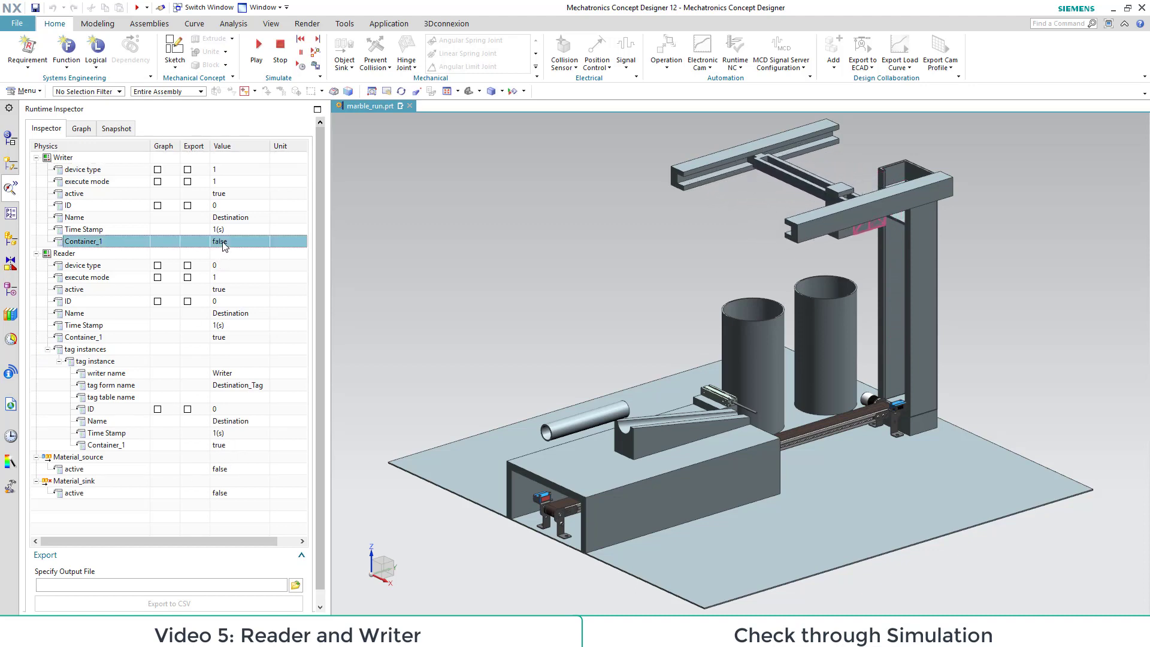
pyautogui.click(221, 469)
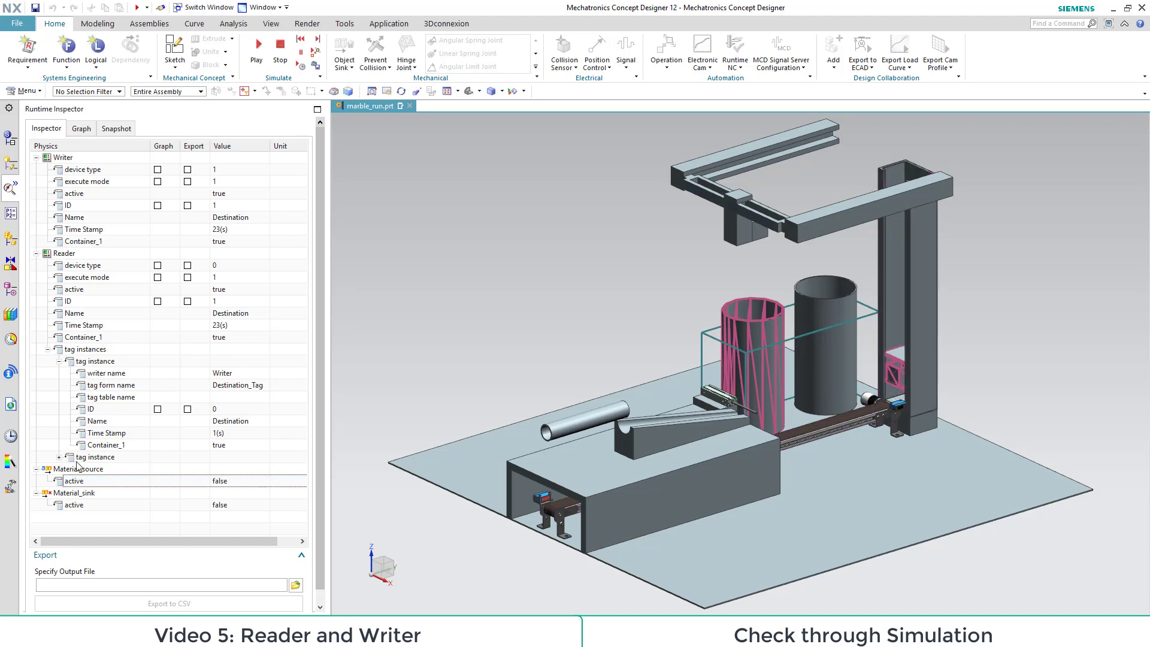
pyautogui.click(58, 457)
pyautogui.scroll(-2, 242, 474)
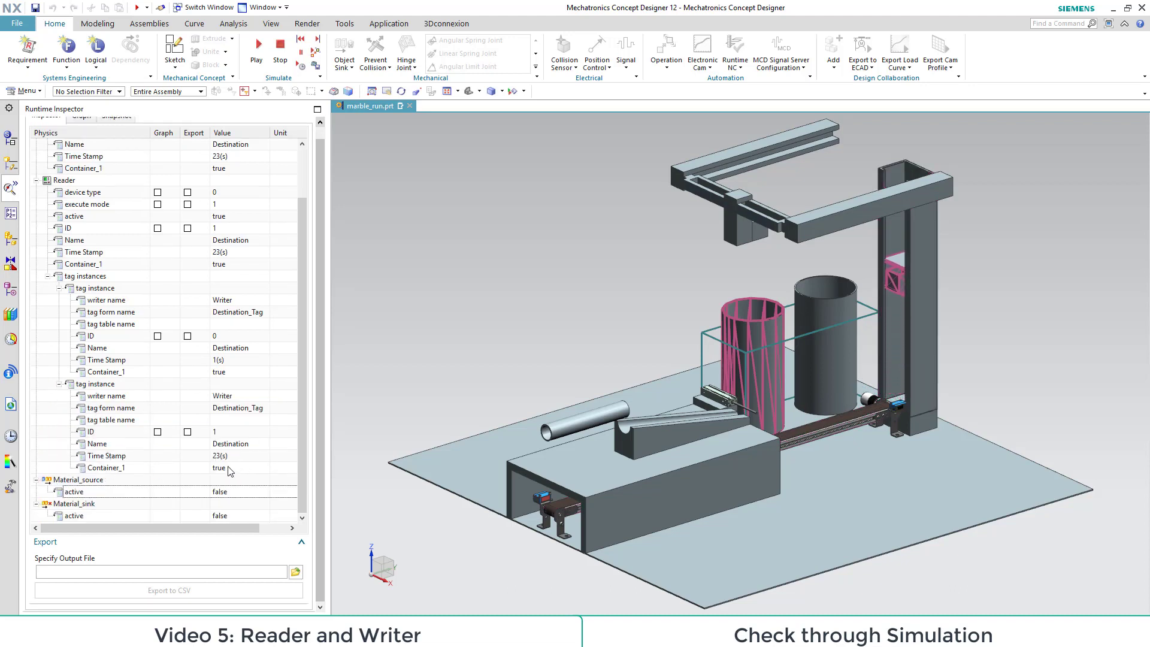
pyautogui.click(236, 470)
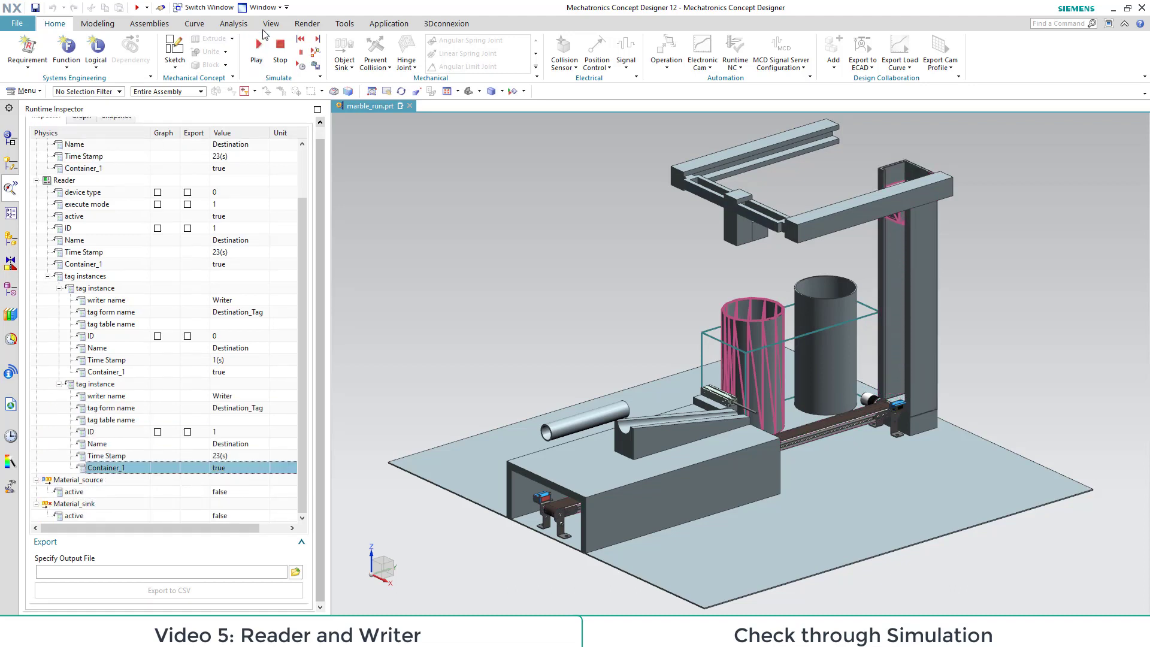
pyautogui.click(276, 45)
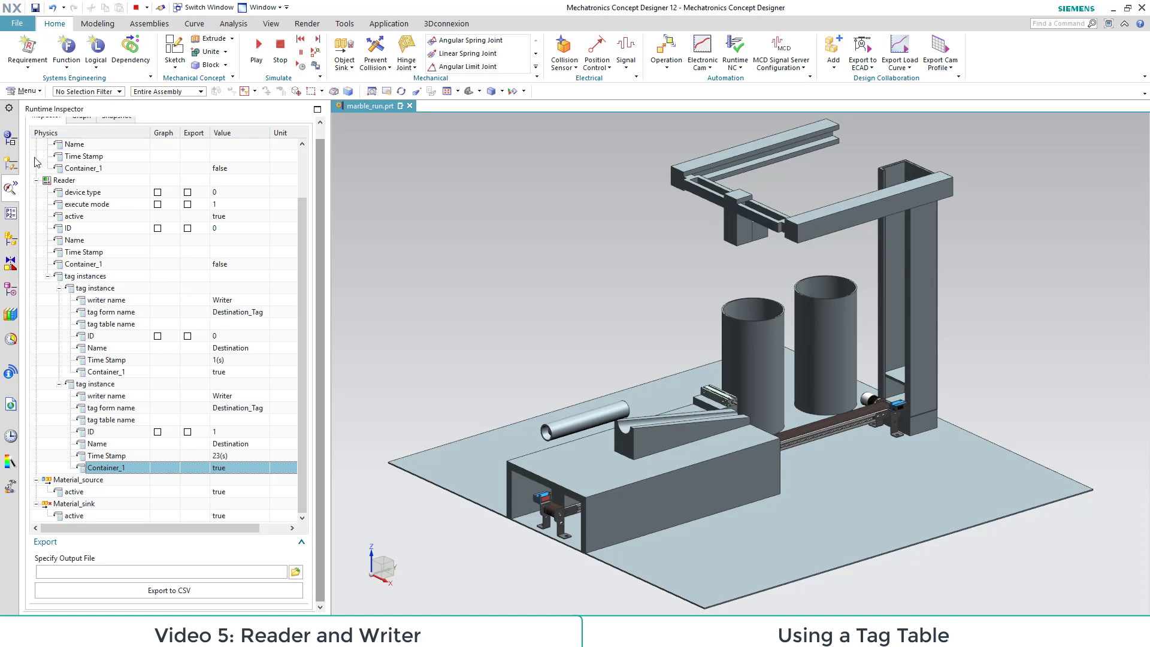
# Step: Start a tag table based on Destination_Tag with ten entries, enlarging the dialog to show them
pyautogui.click(13, 161)
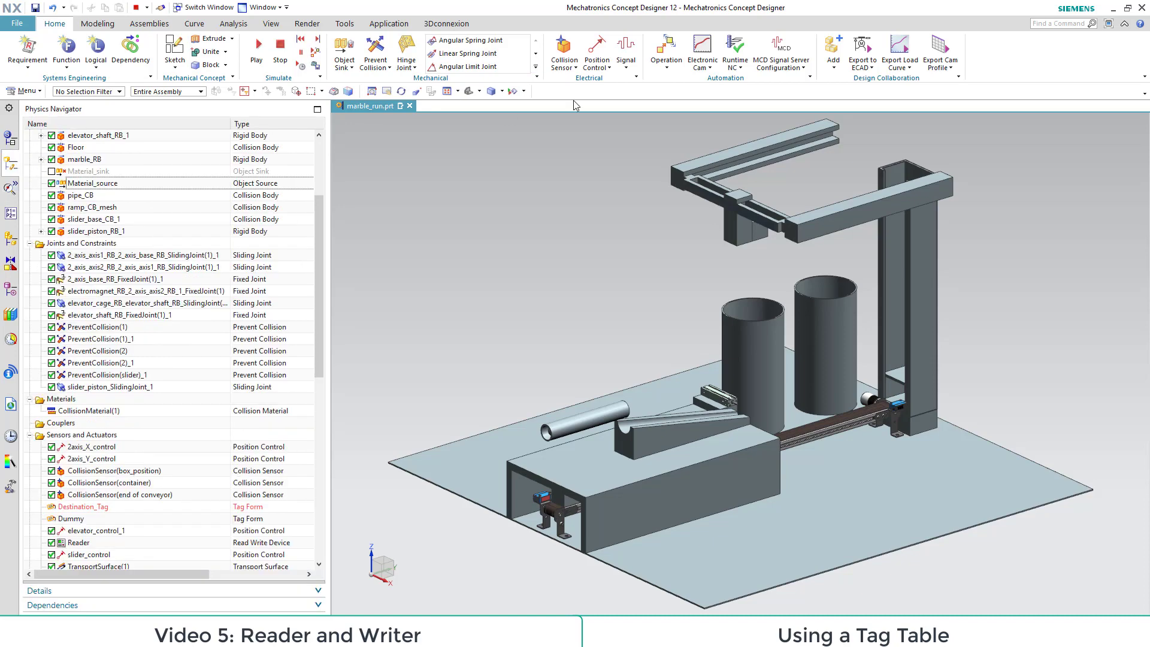
pyautogui.click(535, 67)
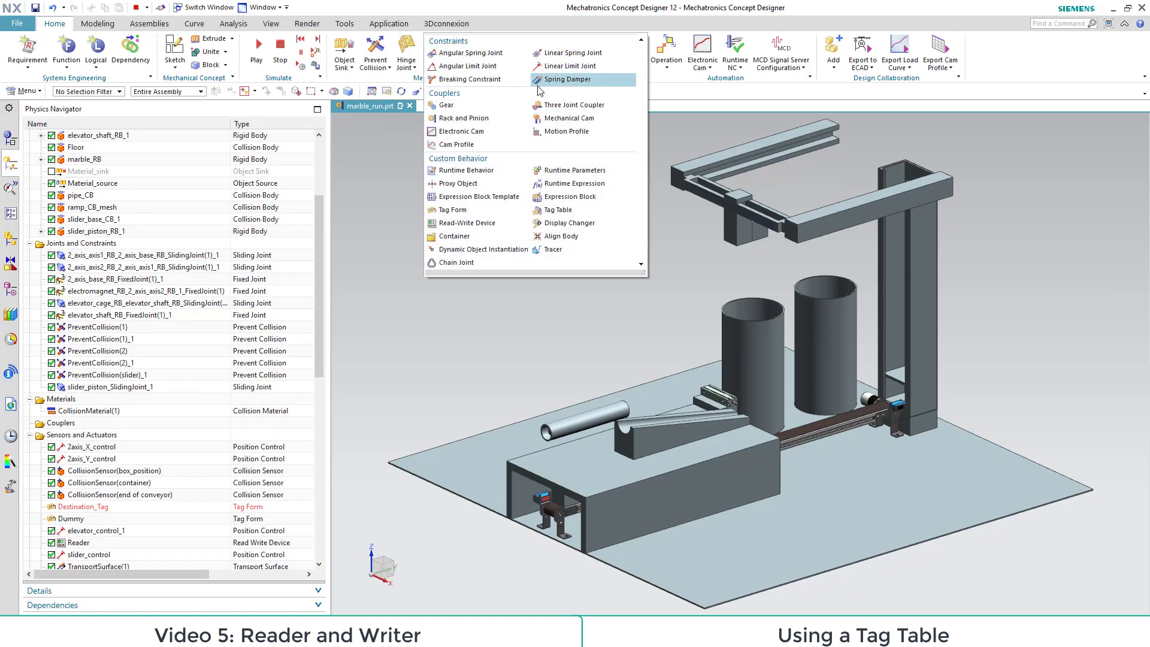
pyautogui.click(557, 211)
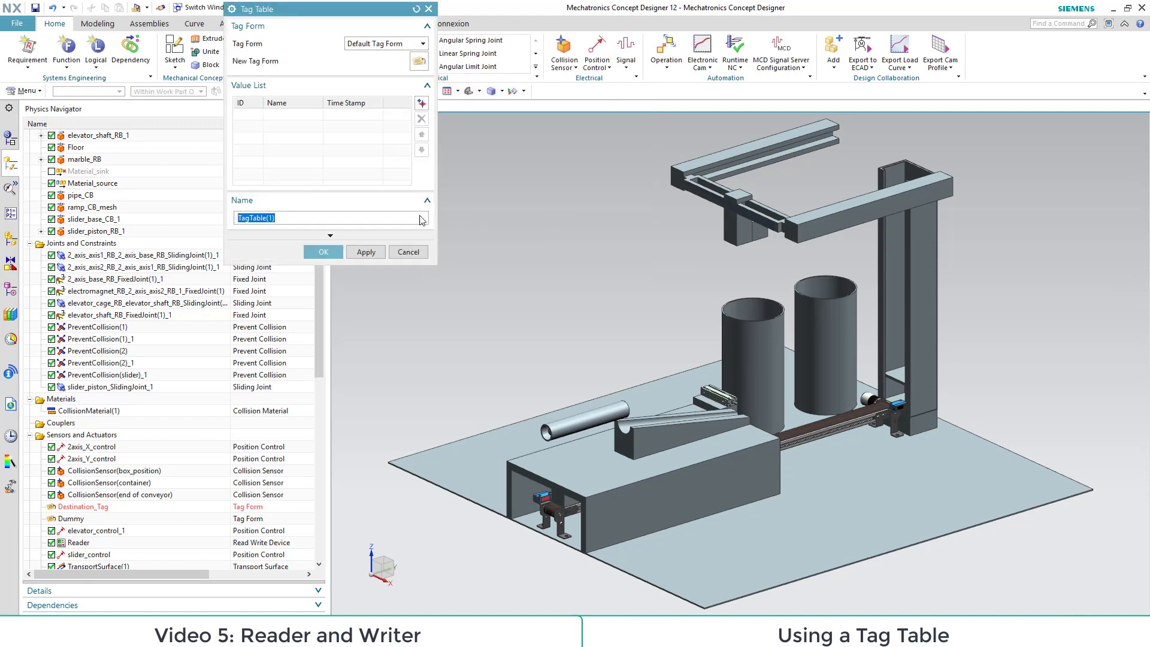
pyautogui.click(423, 43)
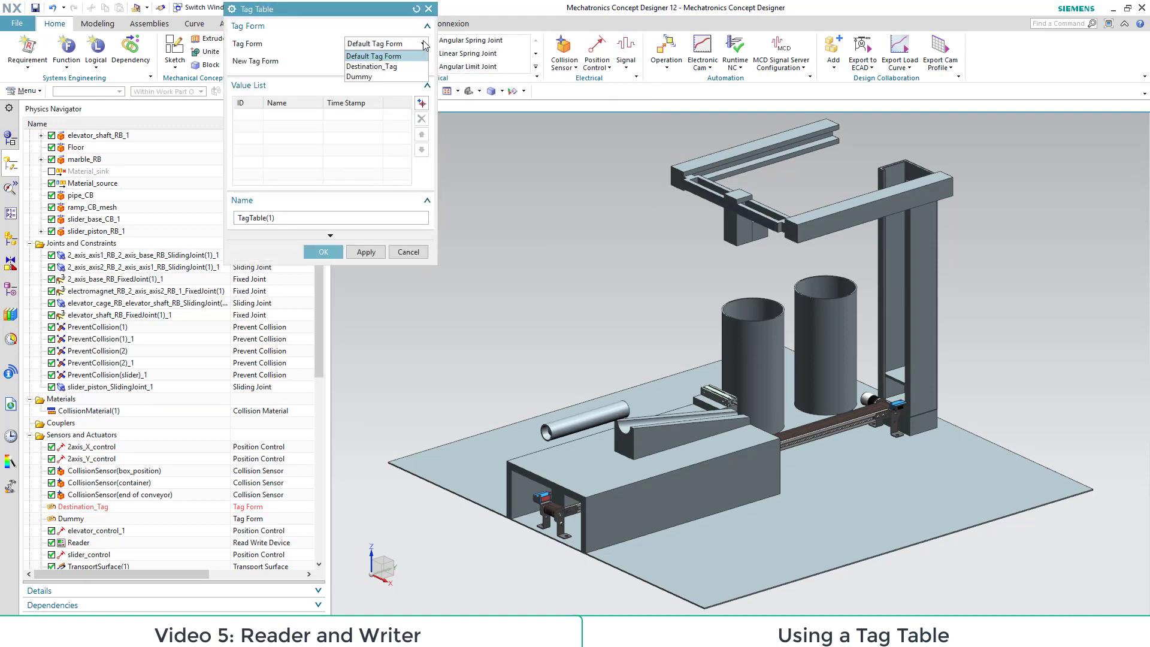
pyautogui.click(391, 67)
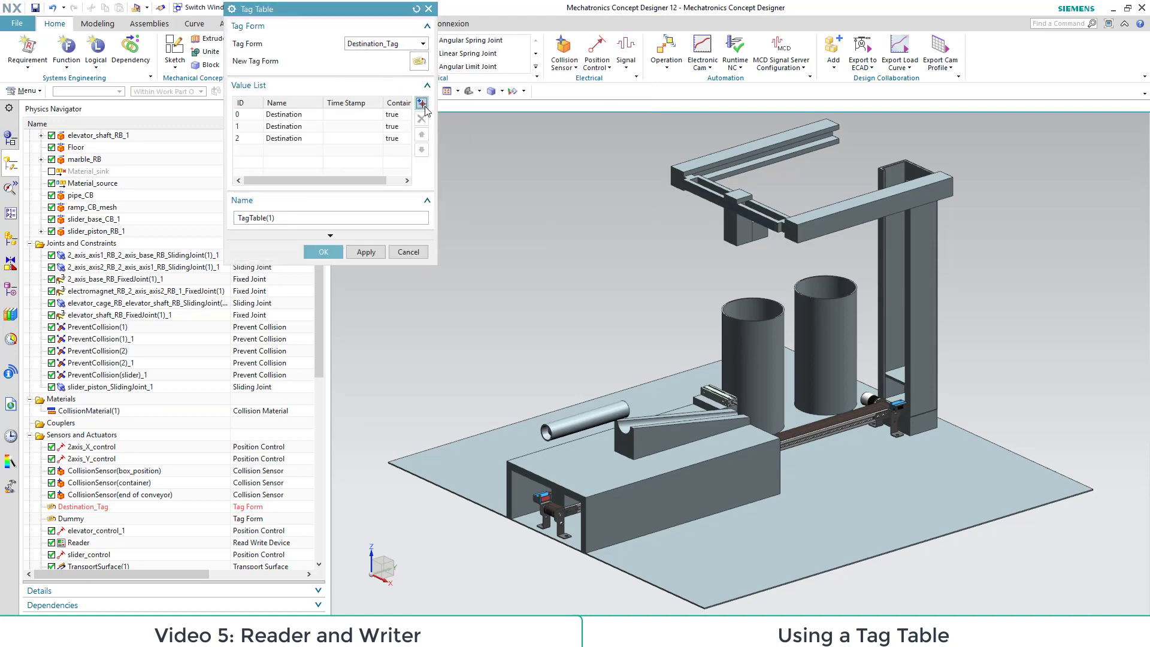
pyautogui.click(422, 104)
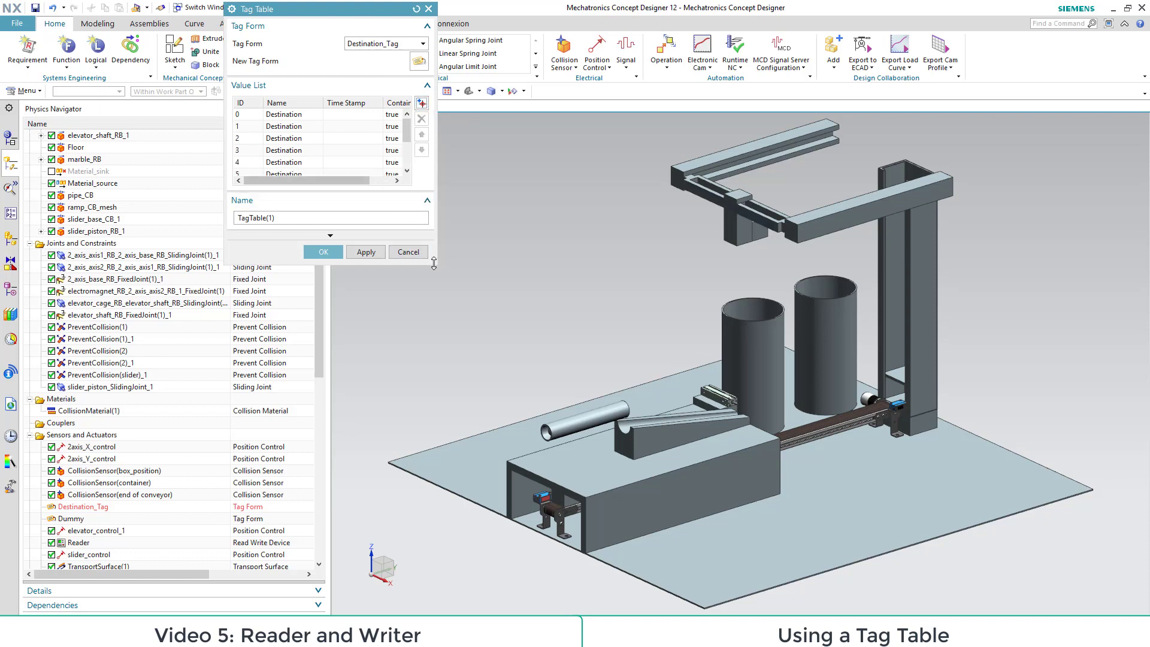
pyautogui.moveTo(434, 264); pyautogui.dragTo(436, 348)
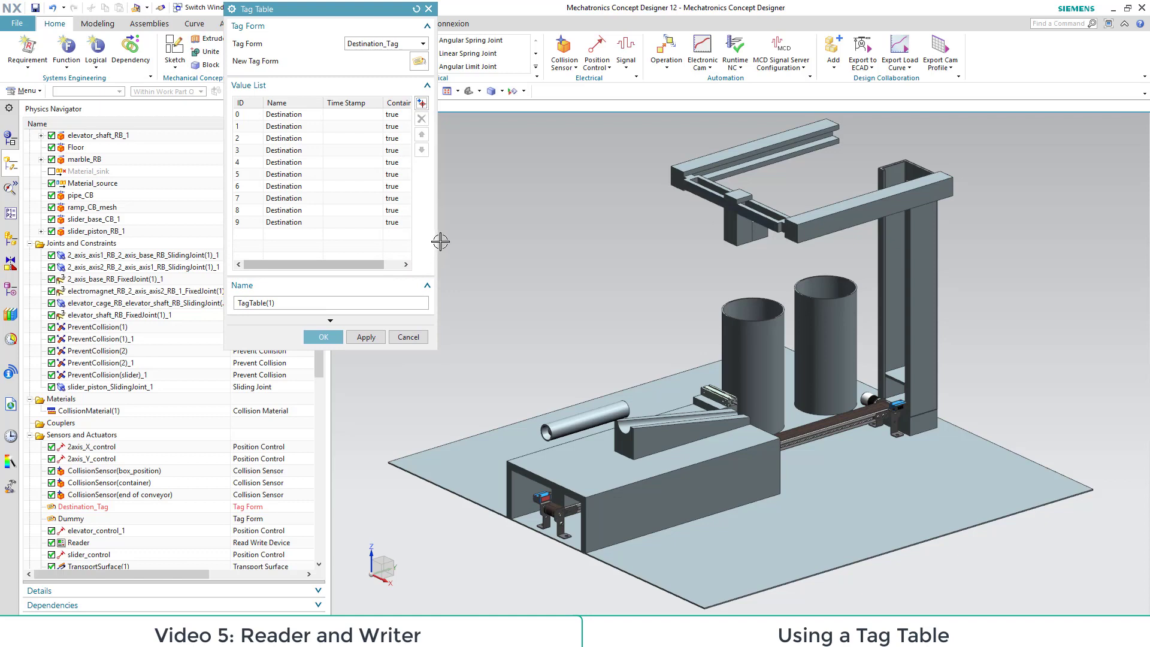
pyautogui.moveTo(435, 241); pyautogui.dragTo(490, 241)
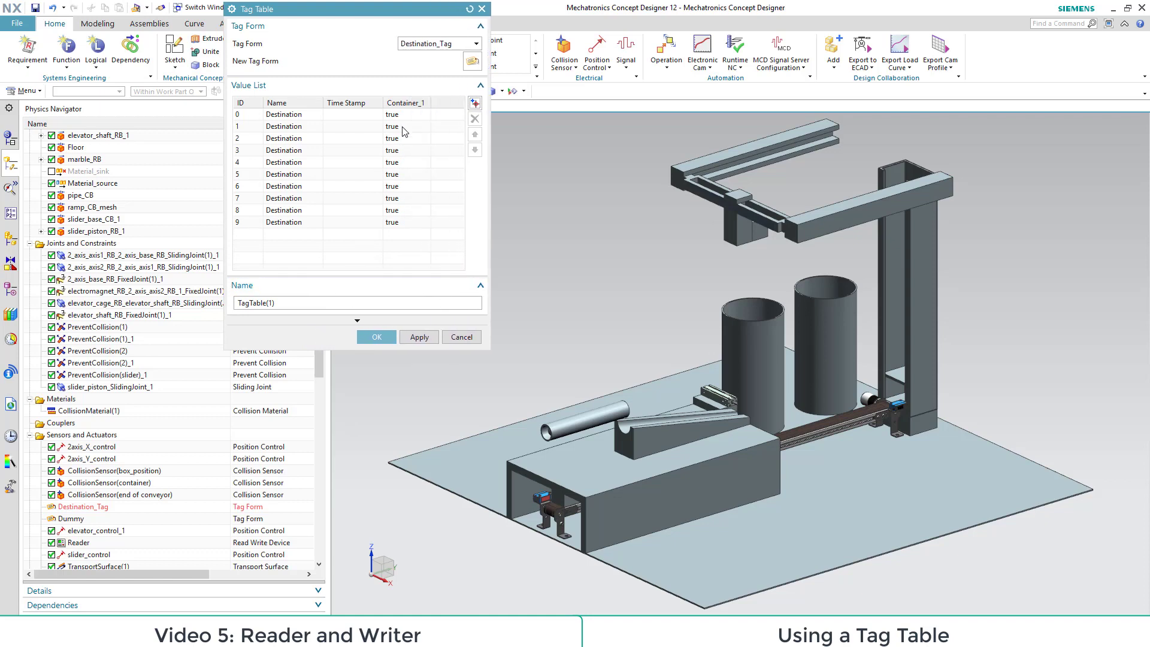
# Step: Set Container_1 to false for entries 1, 4 and 8, name it Test_Tag_Table, and create it
pyautogui.click(398, 128)
pyautogui.click(394, 127)
pyautogui.click(401, 150)
pyautogui.click(401, 163)
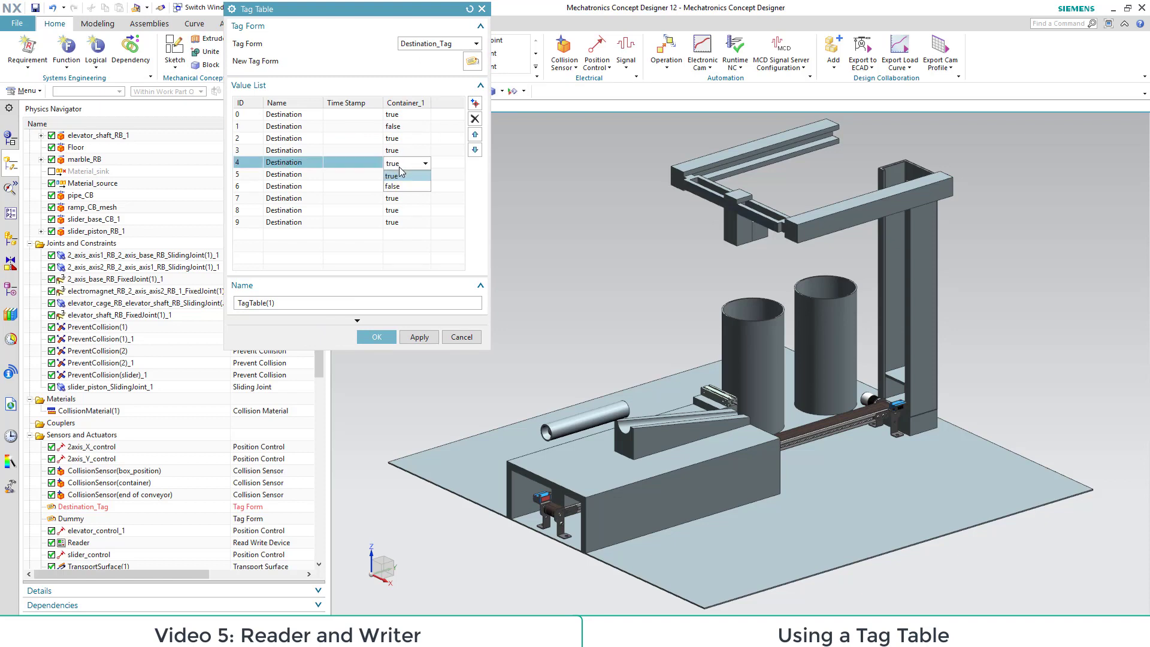
pyautogui.click(395, 190)
pyautogui.click(395, 210)
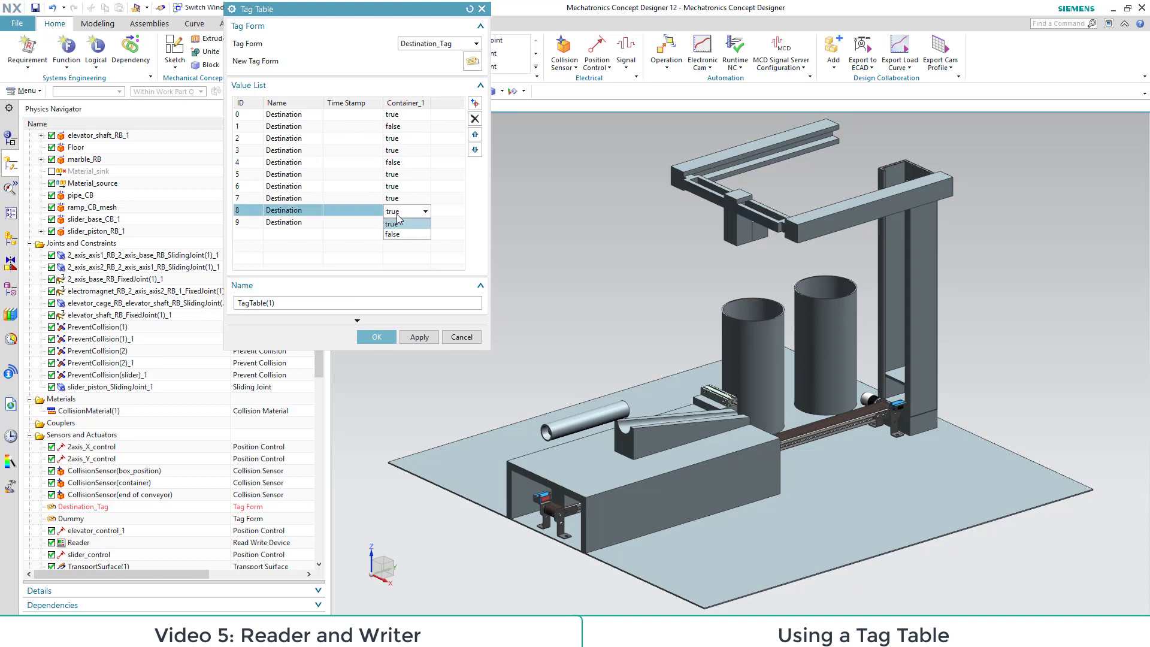
pyautogui.click(393, 238)
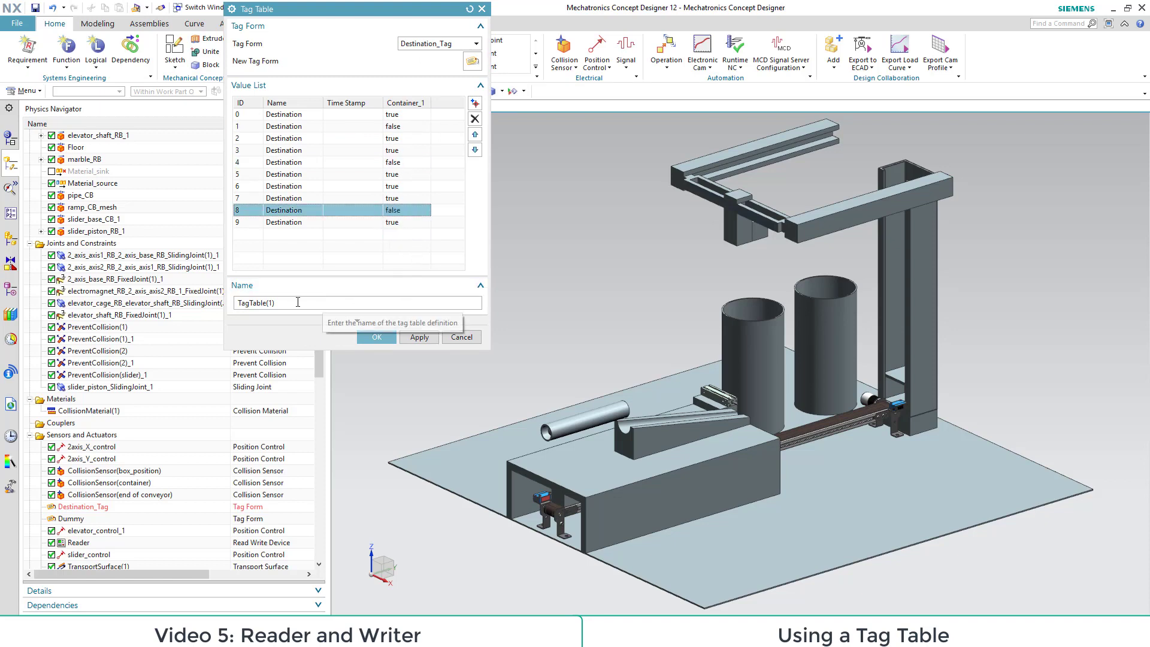
pyautogui.click(327, 301)
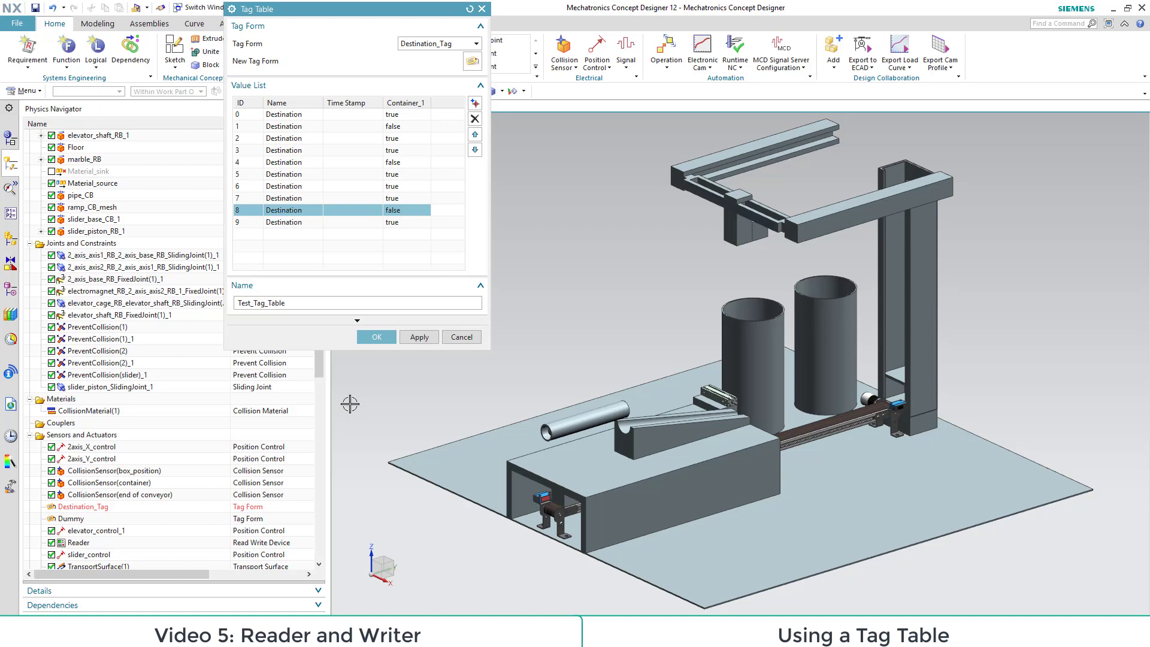
pyautogui.click(377, 337)
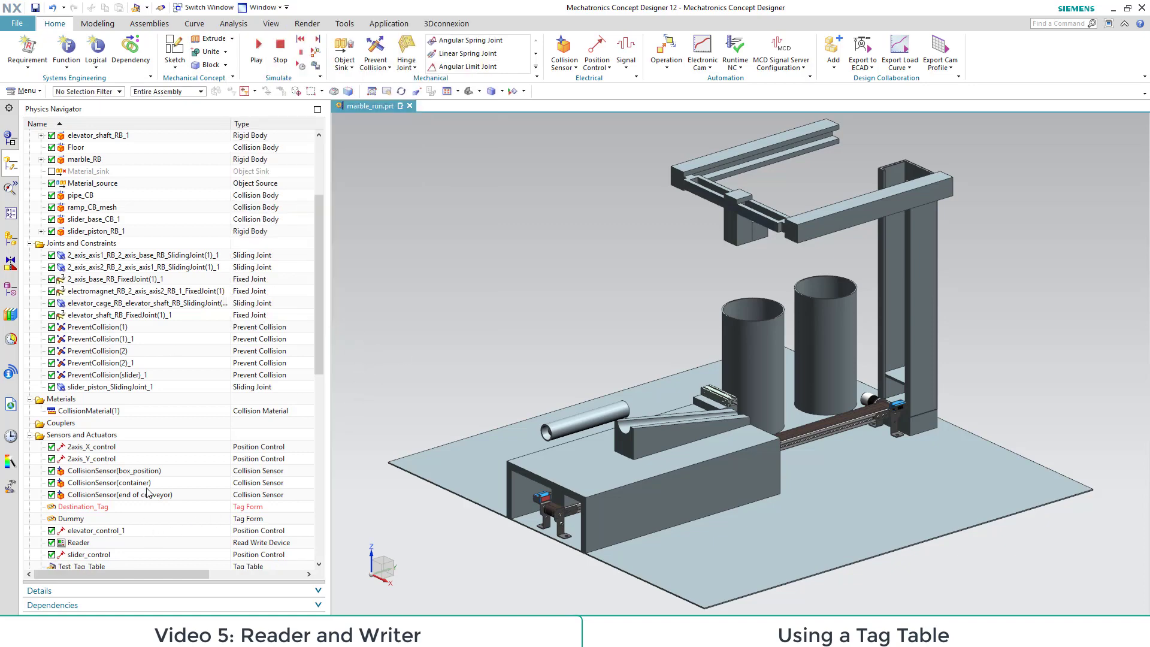
# Step: Switch the Writer device's tag table to Test_Tag_Table
pyautogui.scroll(-1, 146, 490)
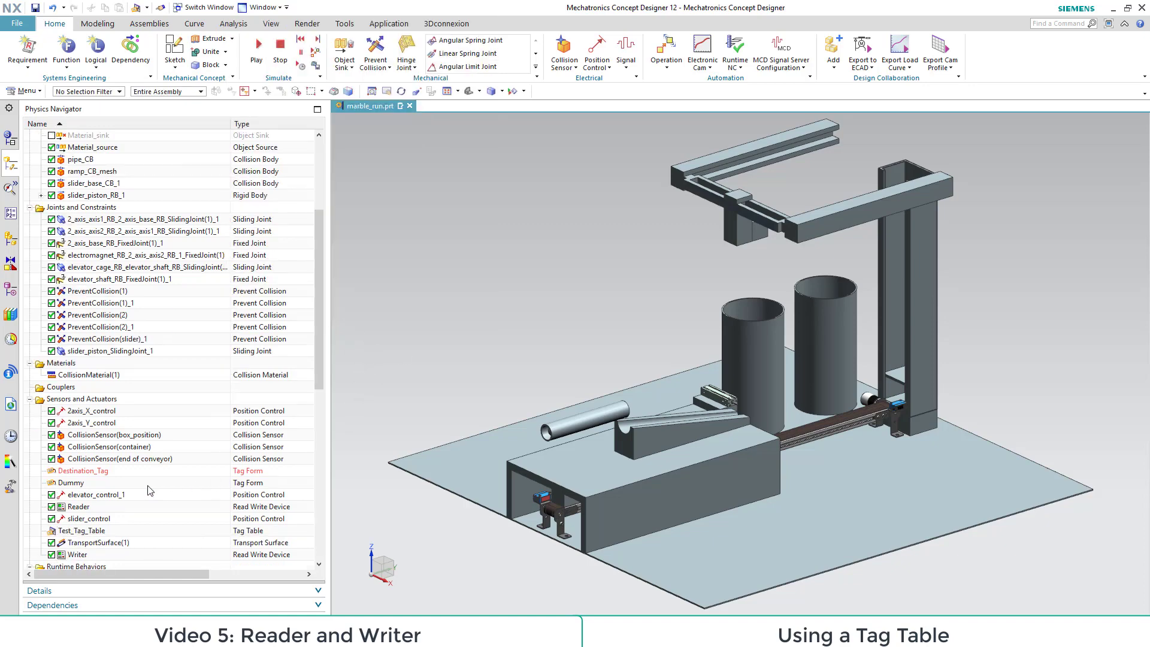
pyautogui.doubleClick(88, 556)
pyautogui.click(389, 124)
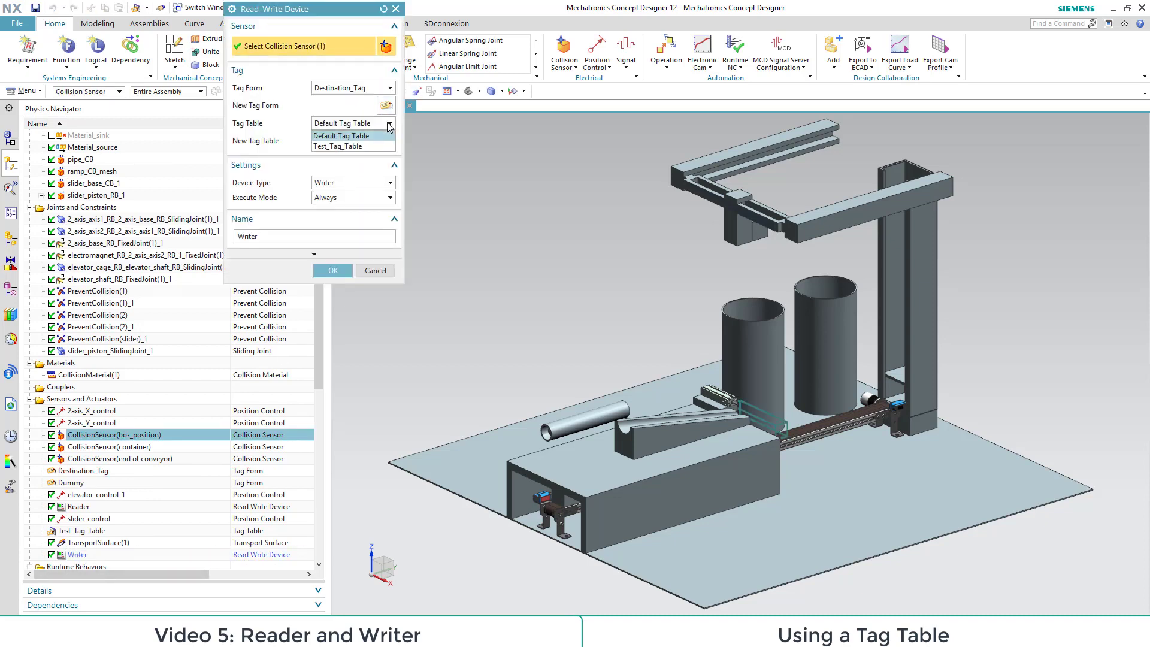
pyautogui.click(336, 146)
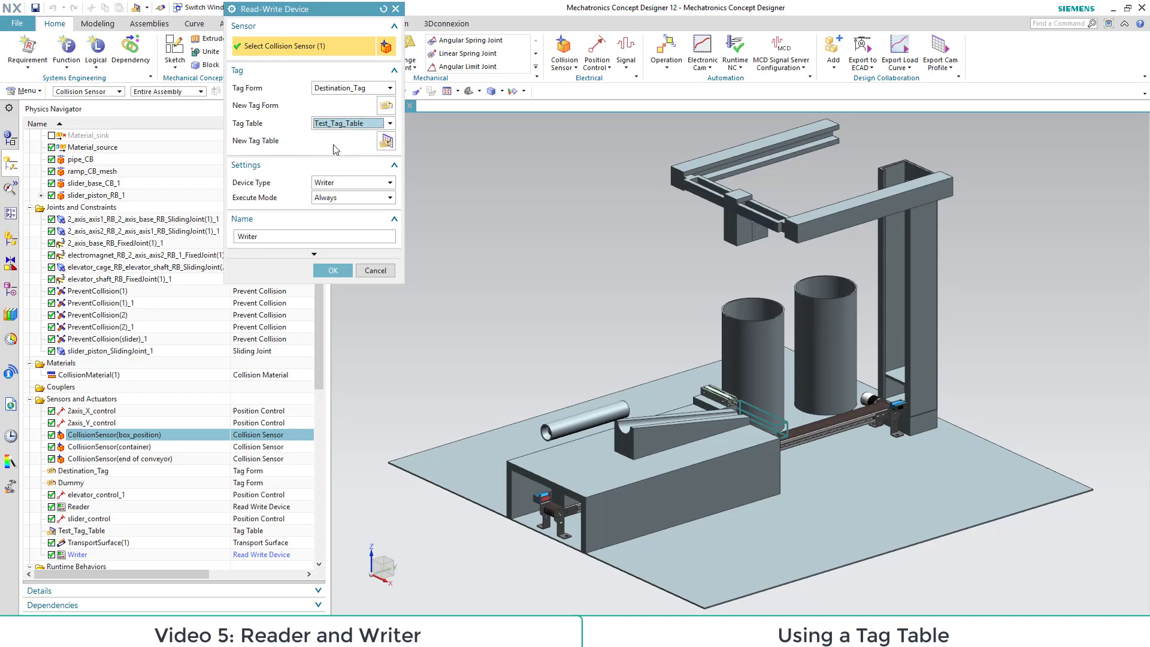
pyautogui.click(333, 273)
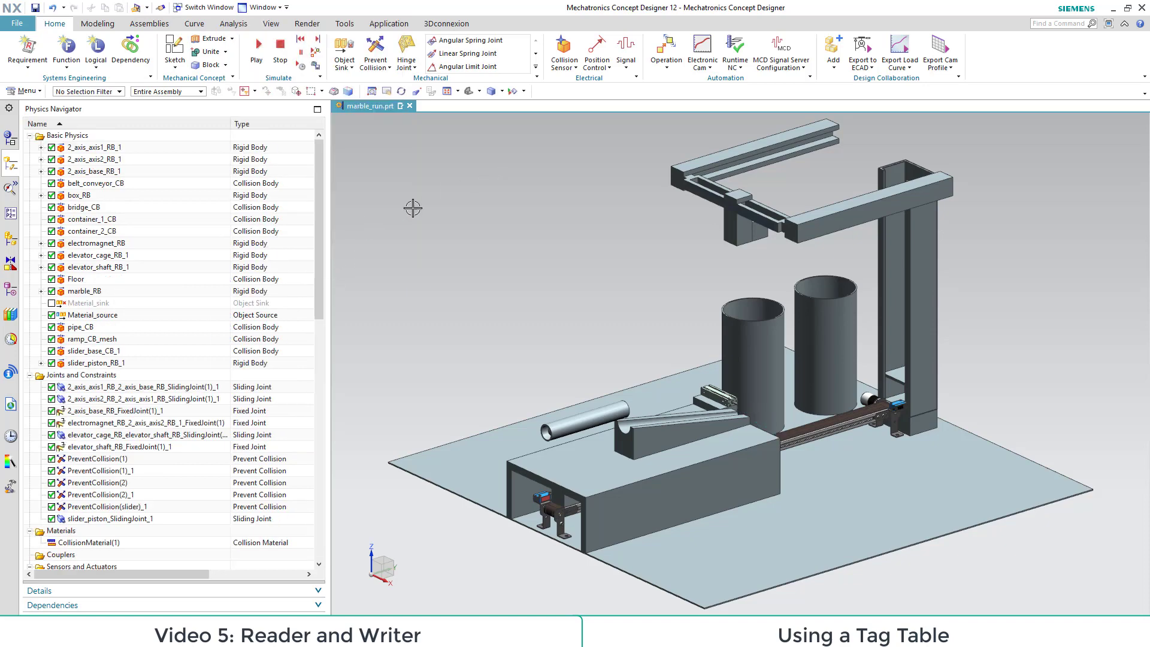
pyautogui.scroll(-4, 209, 374)
pyautogui.scroll(-6, 209, 374)
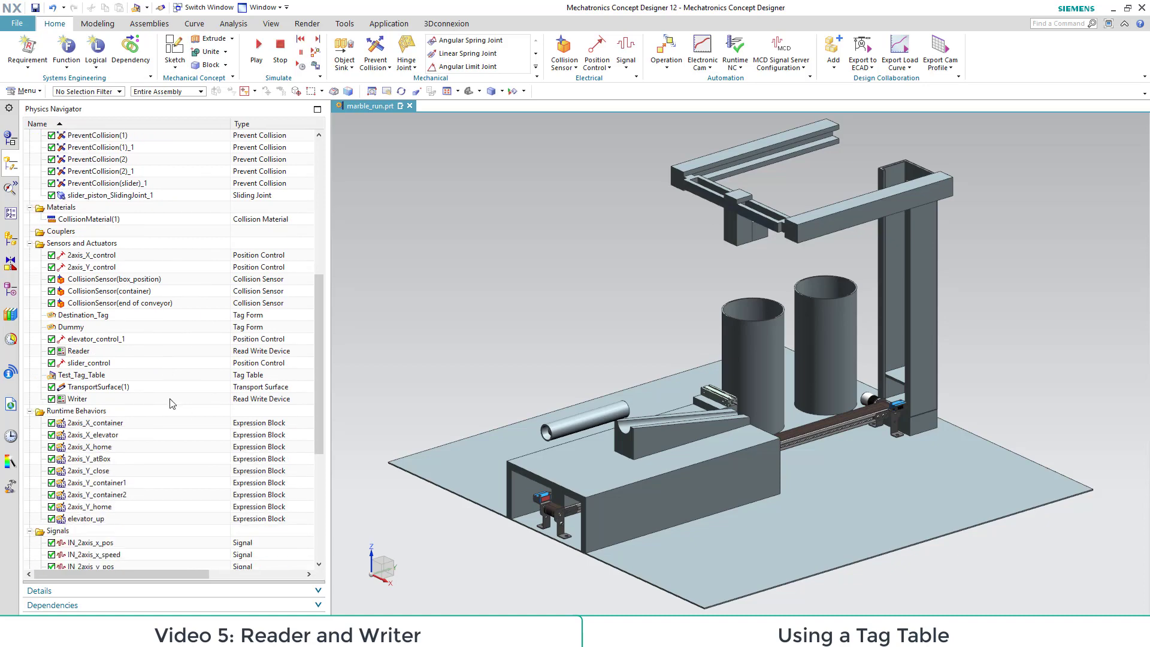
pyautogui.scroll(-6, 170, 420)
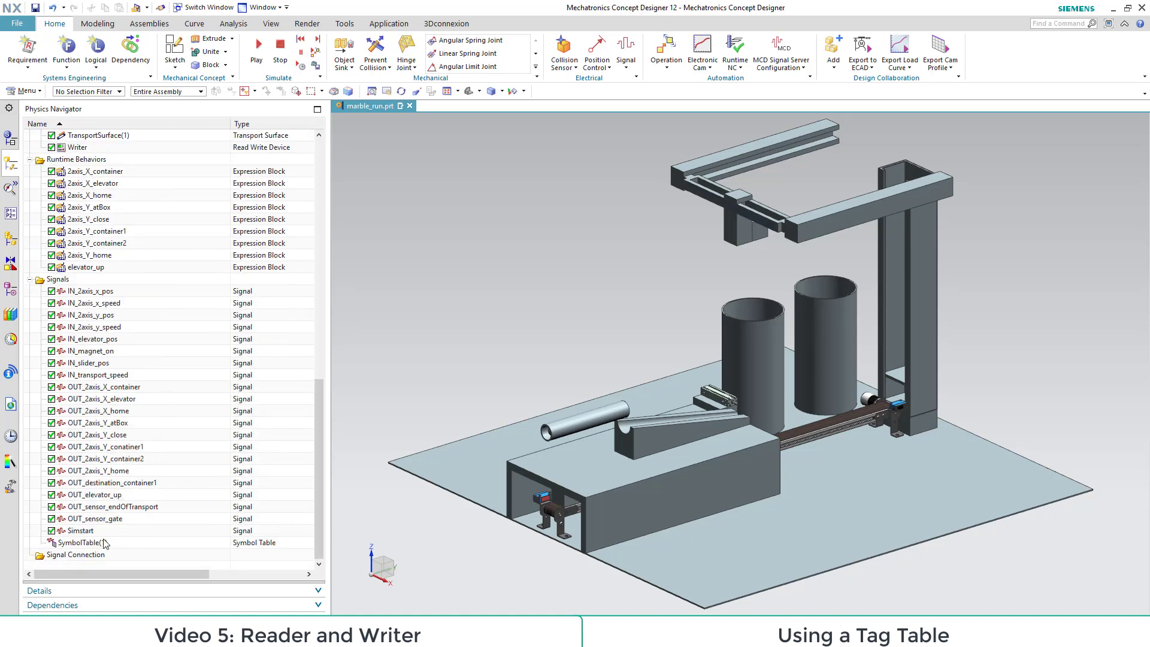
# Step: Link OUT_destination_container1 to the Reader's Container_1 runtime parameter, restoring its original signal name
pyautogui.click(139, 485)
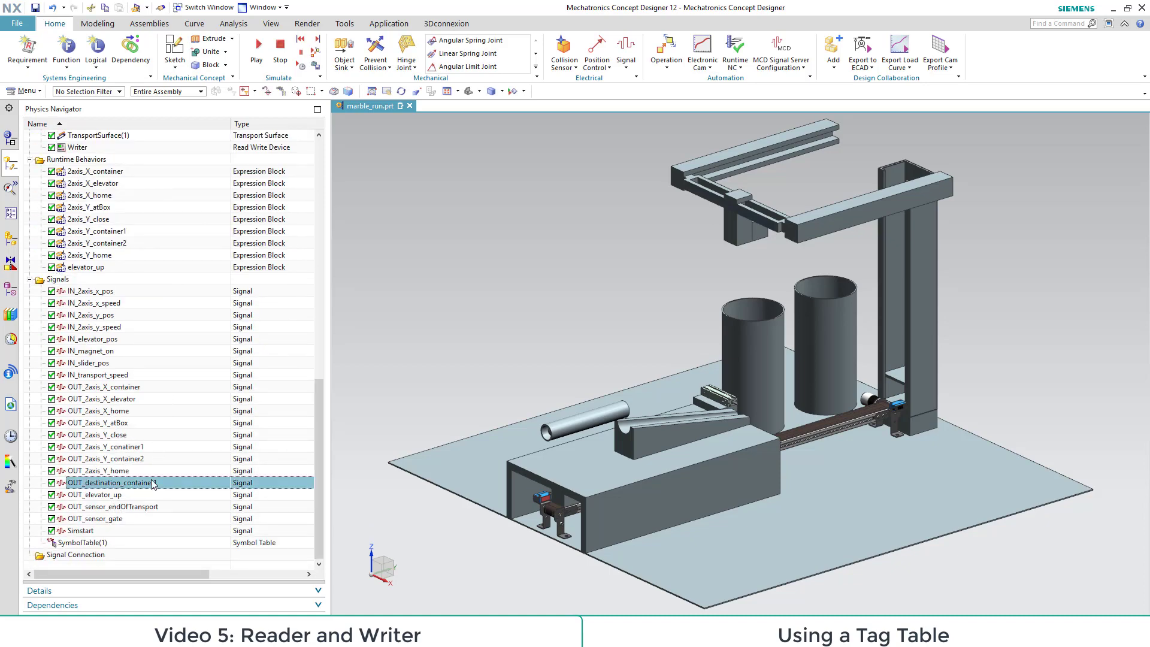
pyautogui.doubleClick(153, 483)
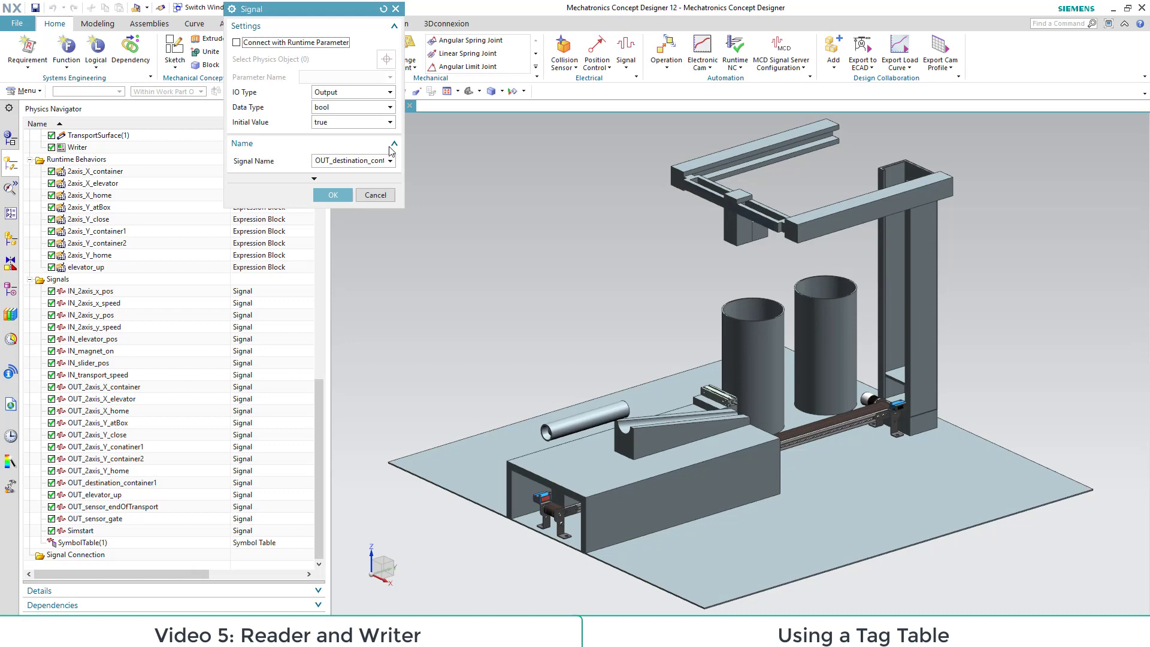
pyautogui.click(249, 44)
pyautogui.scroll(2, 108, 247)
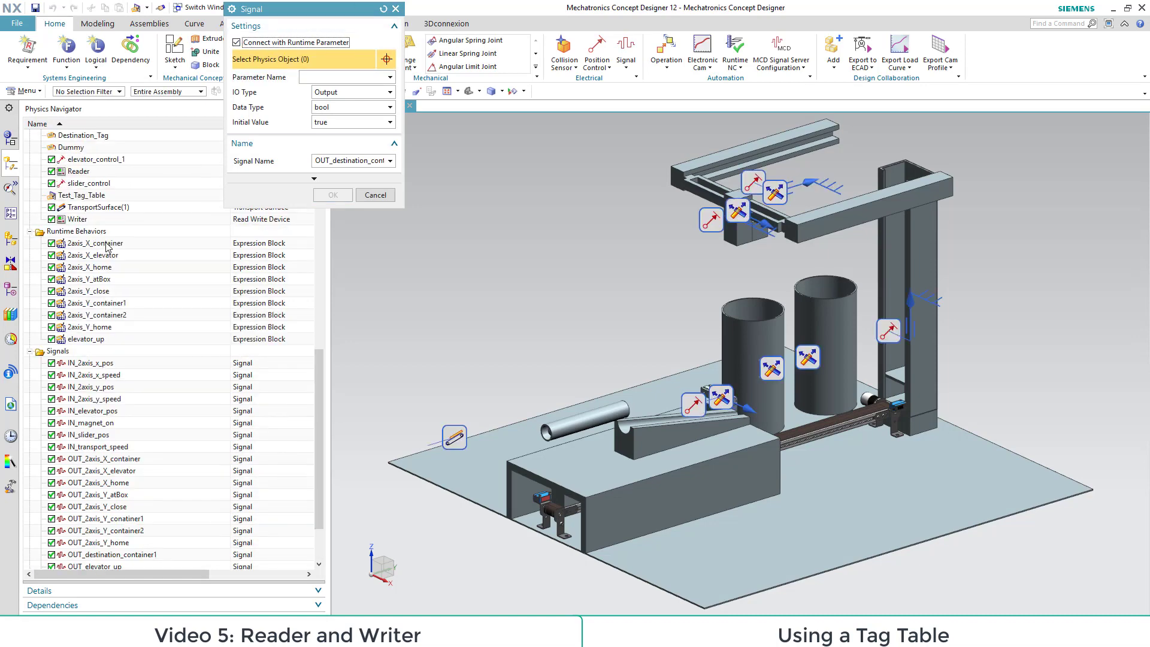
pyautogui.click(77, 171)
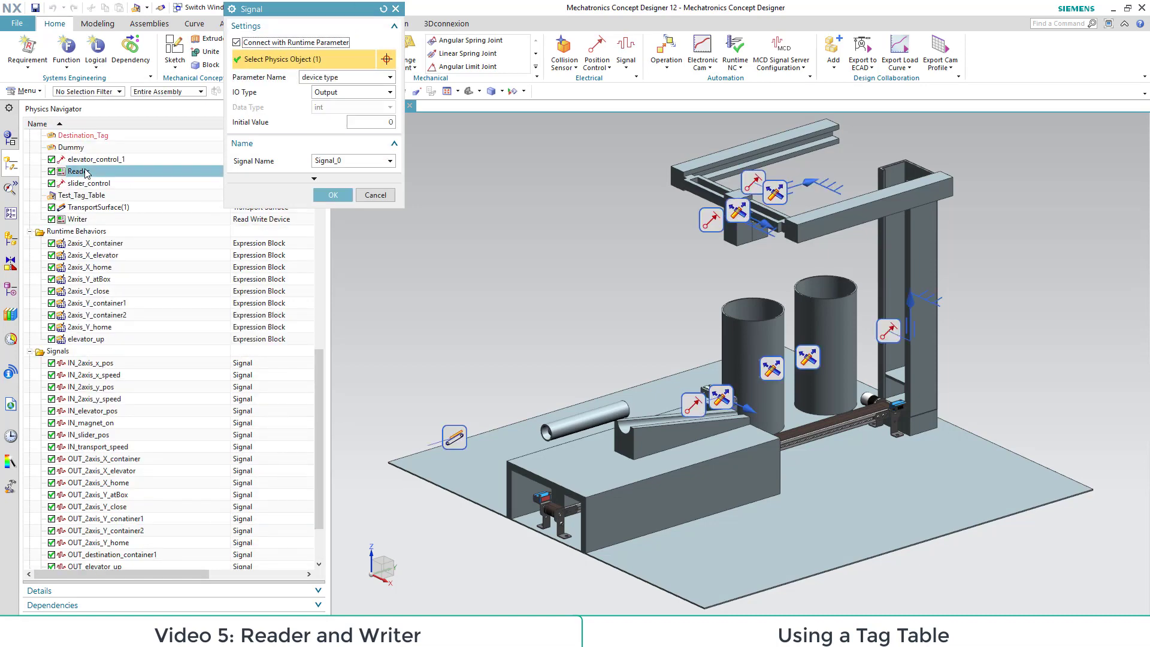
pyautogui.click(390, 78)
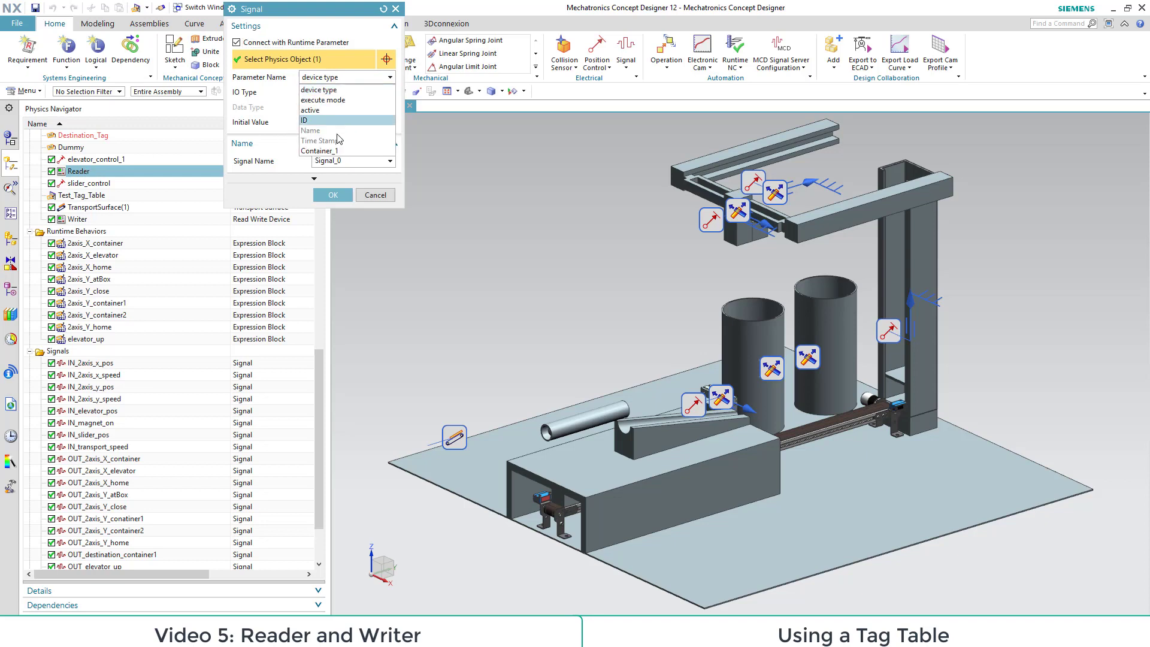
pyautogui.click(333, 147)
pyautogui.doubleClick(357, 159)
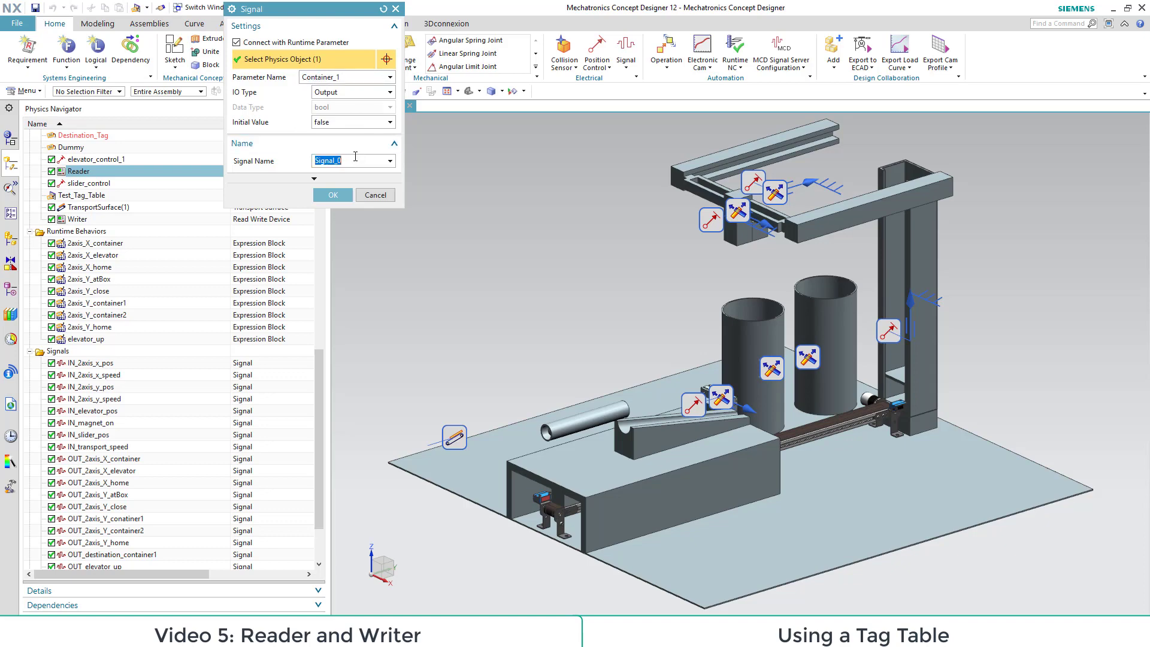
pyautogui.write('Destination_container1')
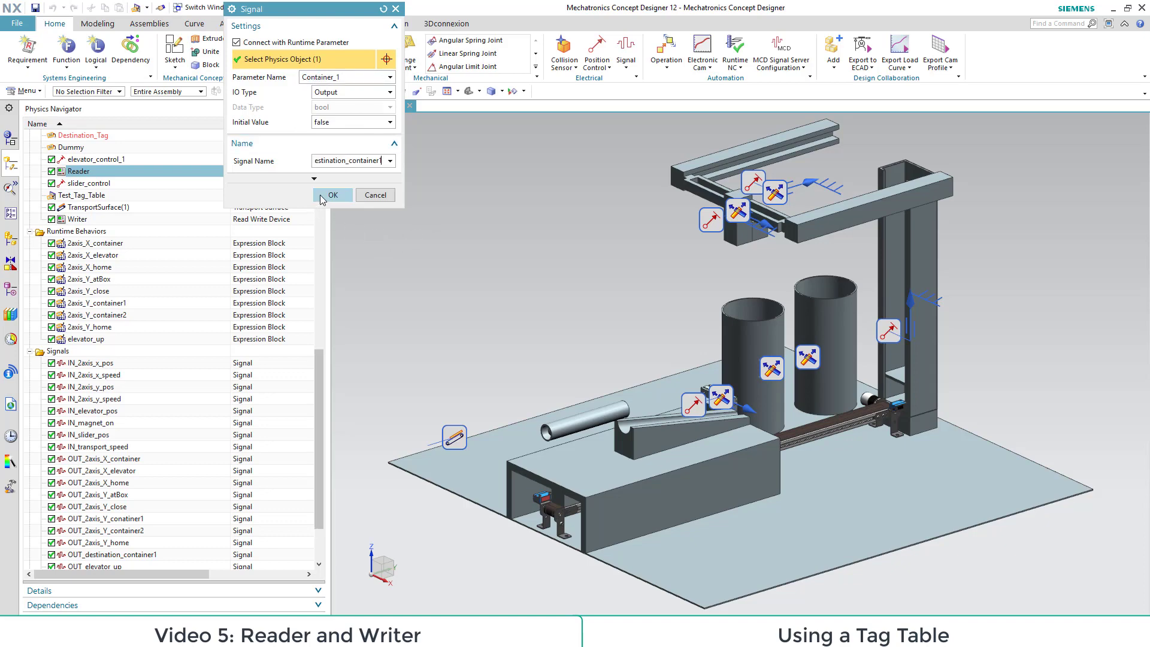
pyautogui.click(331, 195)
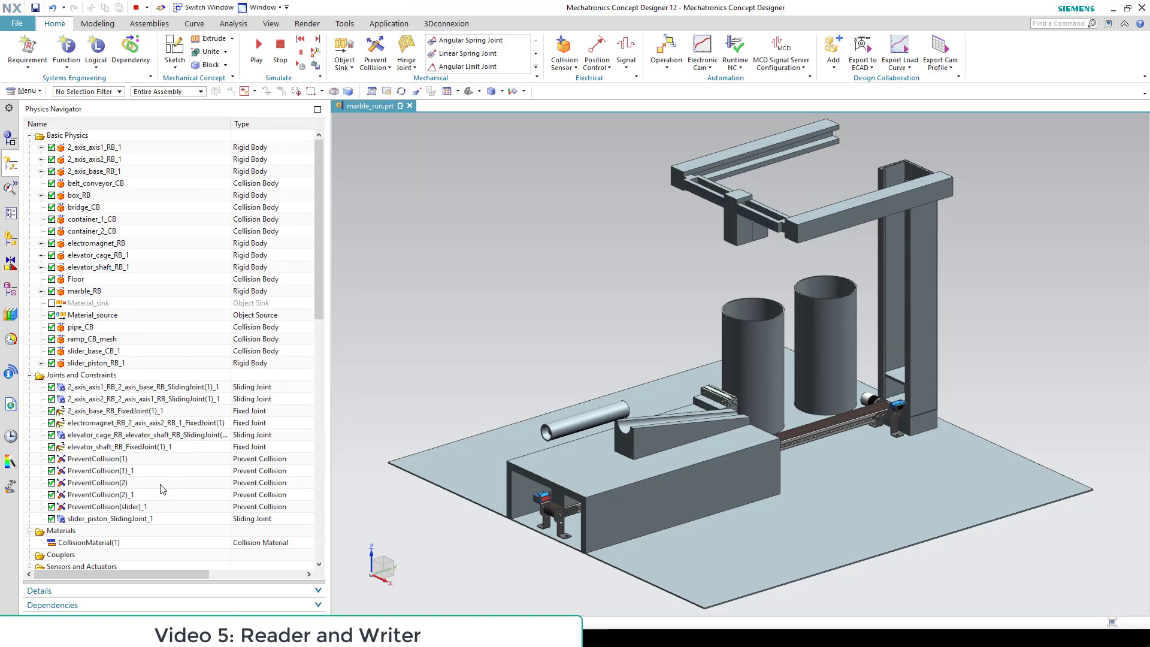
# Step: Add the OUT_destination_container1 signal to the Runtime Inspector and display its value
pyautogui.scroll(-12, 140, 531)
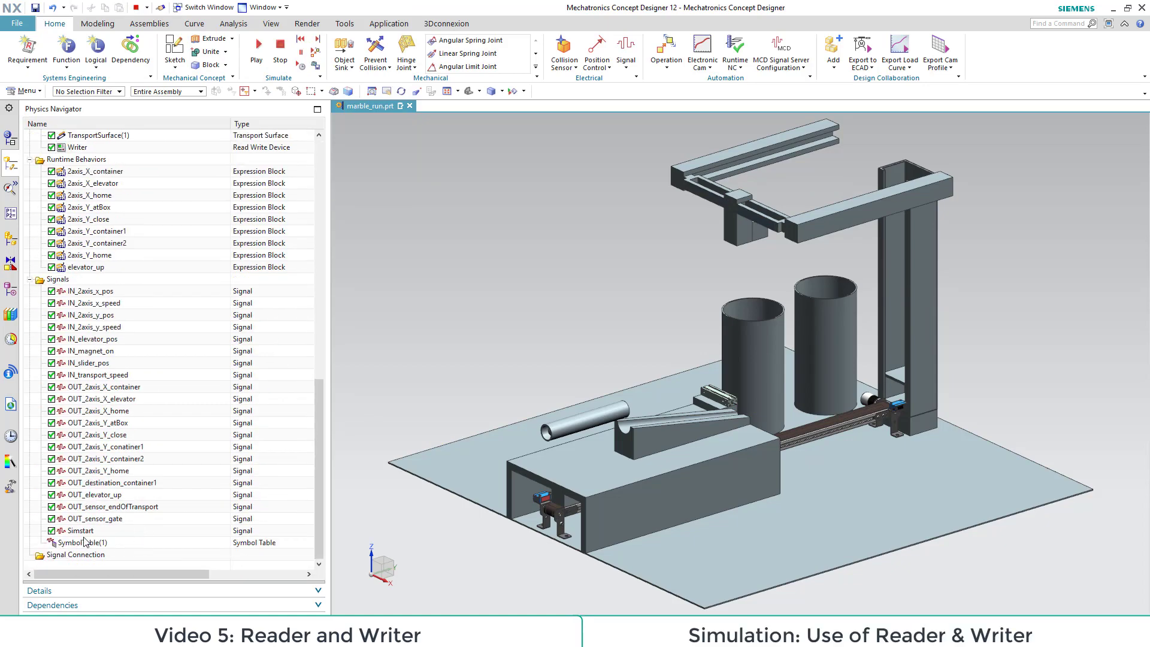
pyautogui.click(120, 484)
pyautogui.rightClick(120, 485)
pyautogui.click(162, 533)
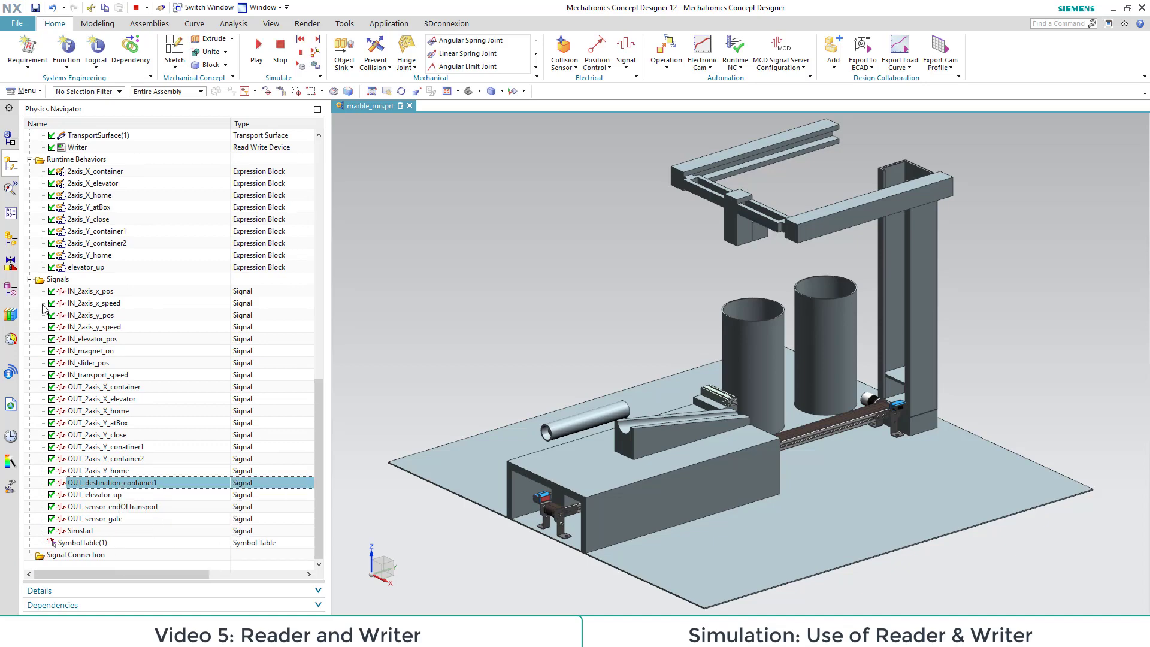
pyautogui.click(8, 190)
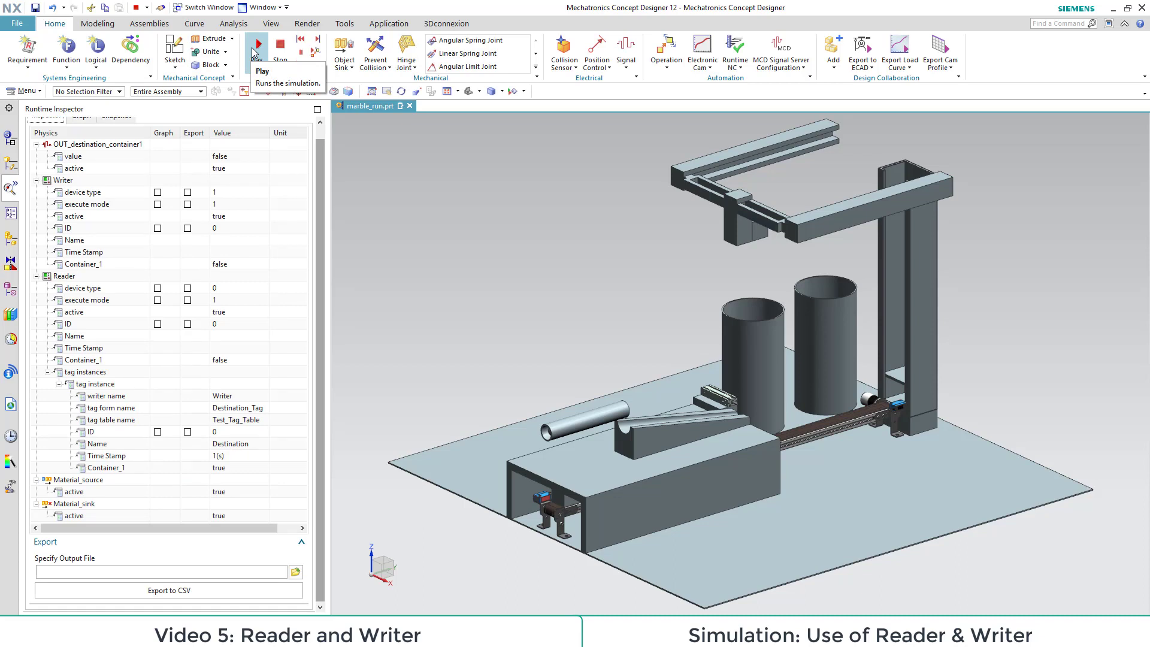
# Step: Play the simulation and inspect the Reader's three tag instances and their Container_1 values
pyautogui.click(252, 52)
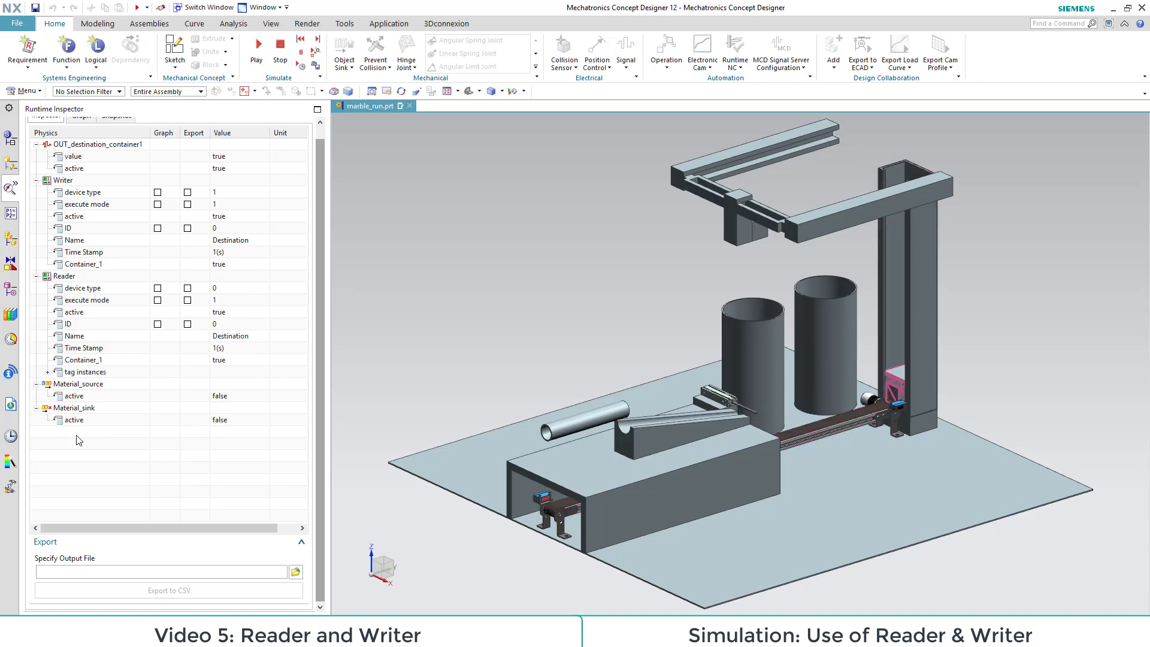
pyautogui.click(47, 372)
pyautogui.click(59, 385)
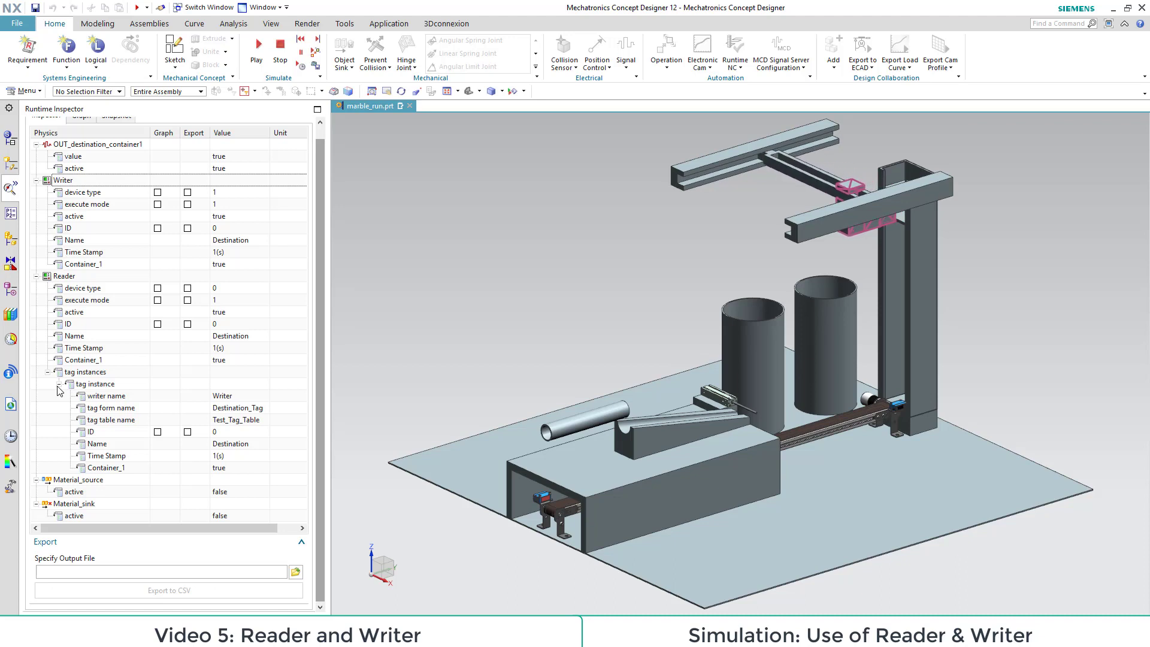
pyautogui.click(220, 492)
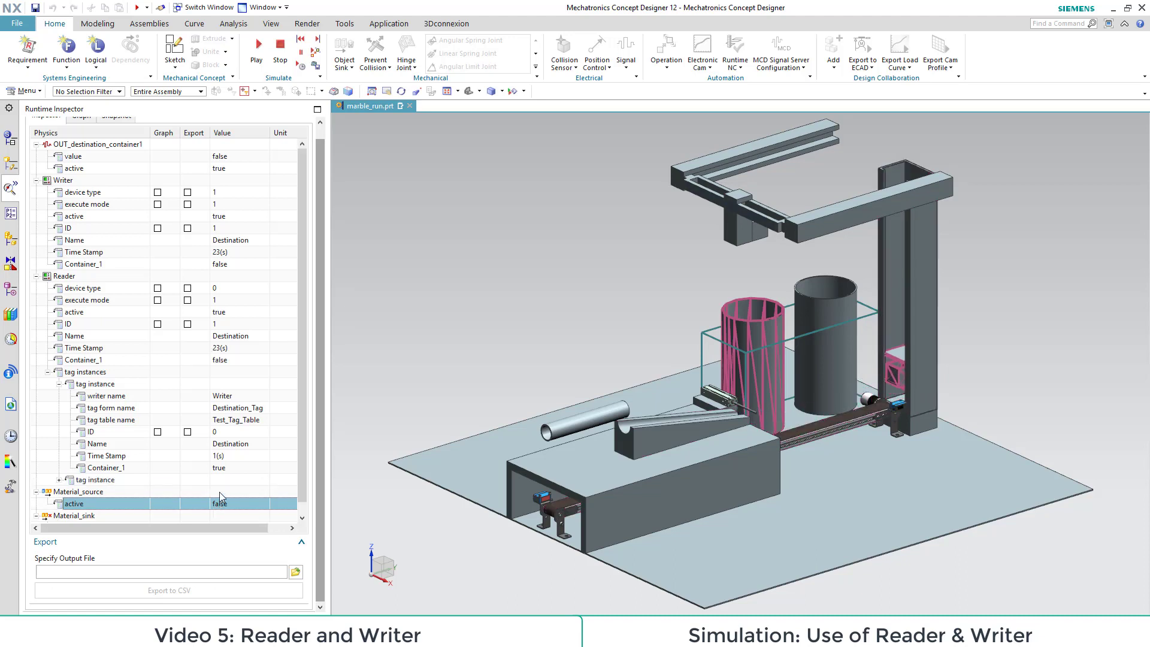
pyautogui.click(59, 479)
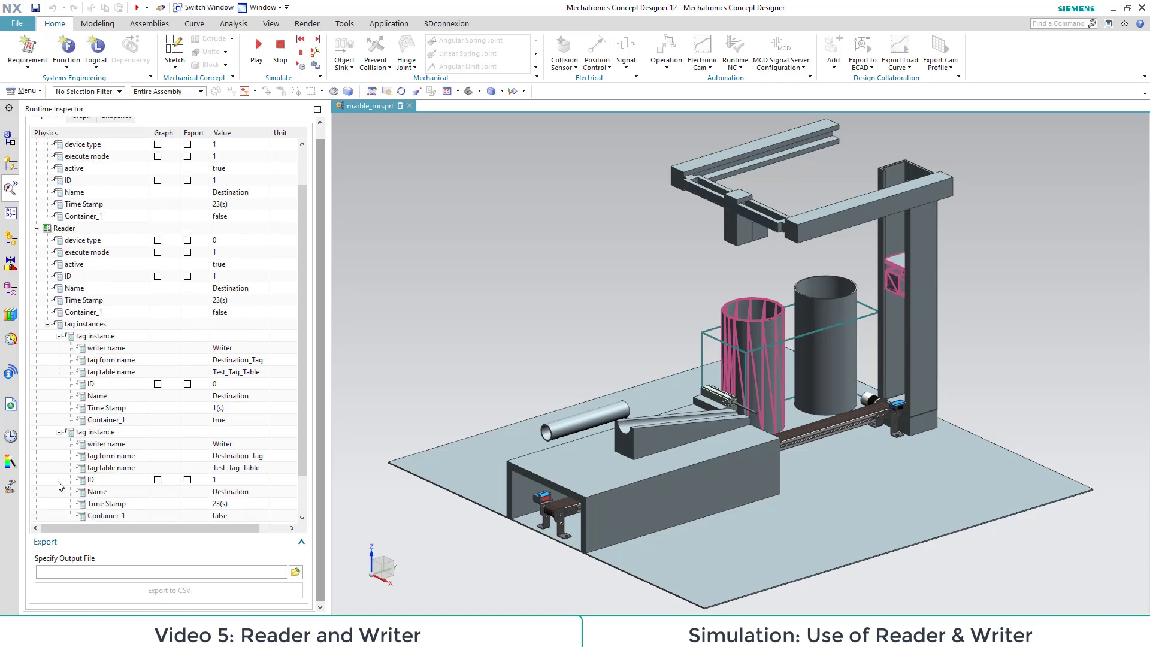
pyautogui.scroll(-1, 222, 487)
pyautogui.scroll(2, 223, 488)
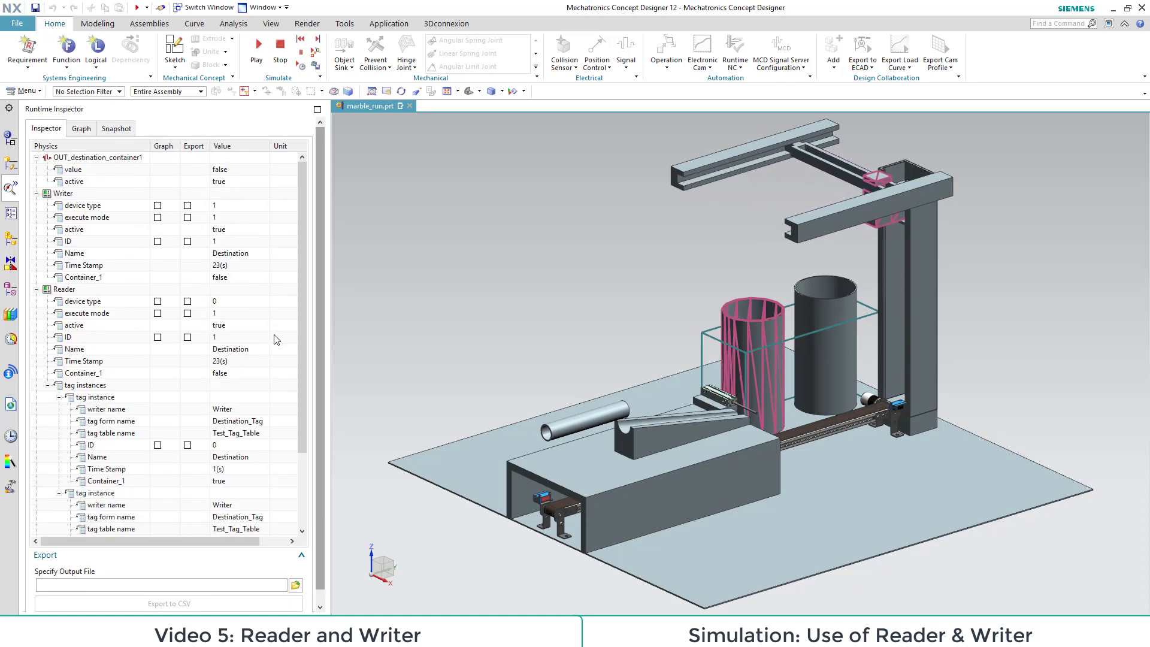
pyautogui.scroll(-2, 274, 335)
pyautogui.scroll(-1, 277, 339)
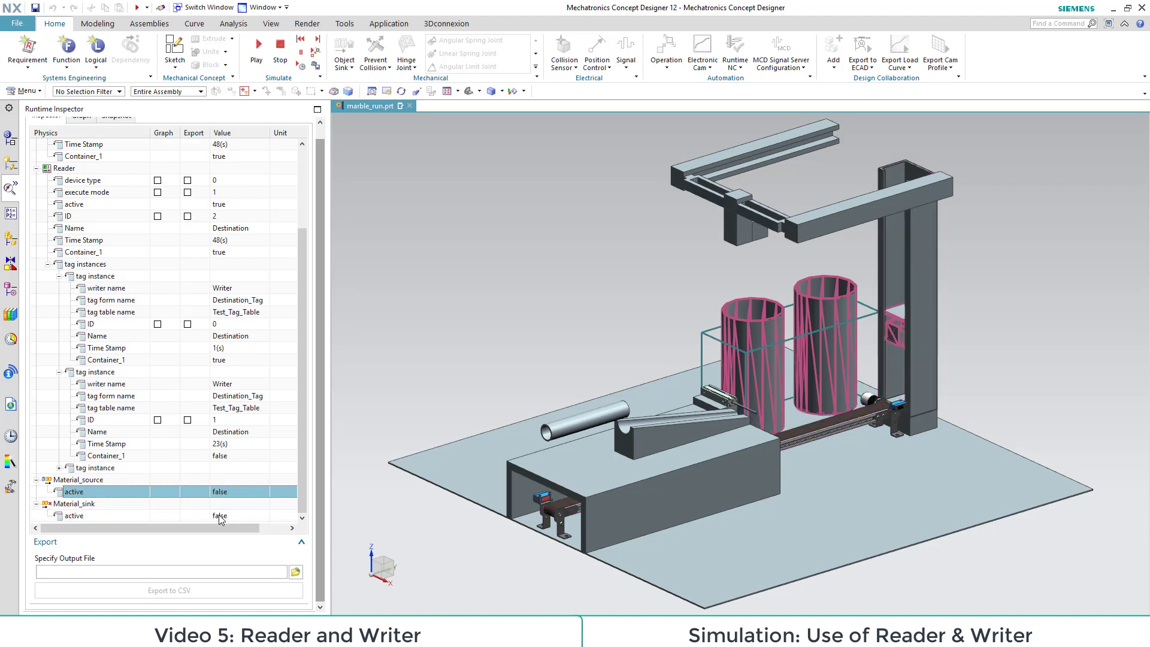
pyautogui.click(220, 516)
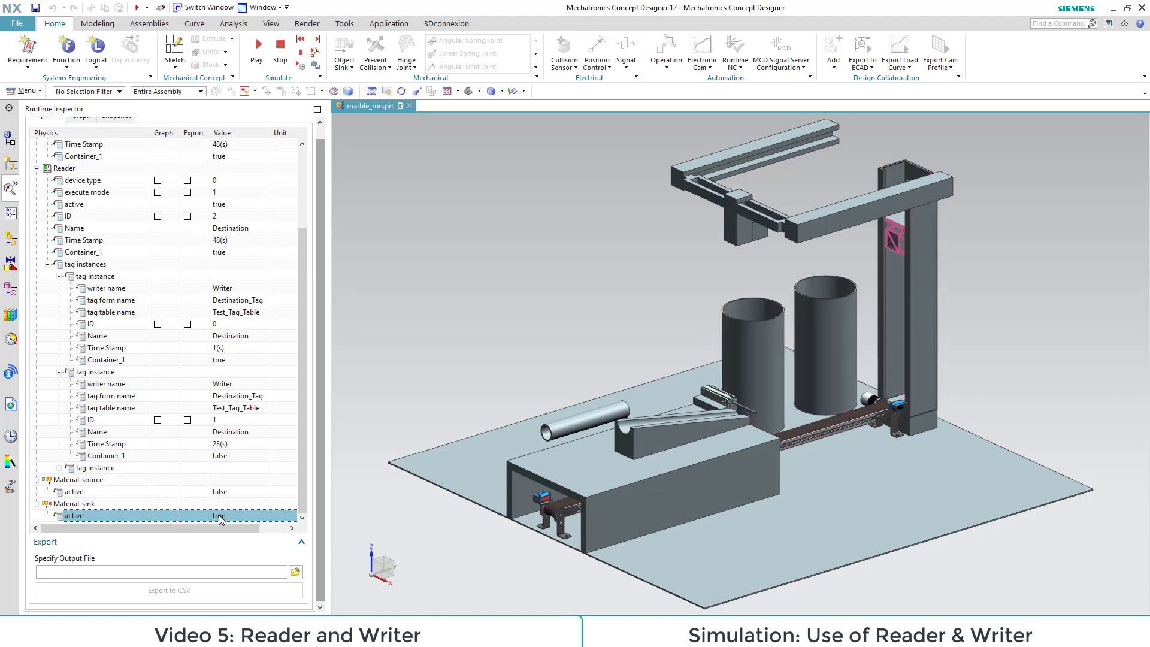
pyautogui.click(59, 468)
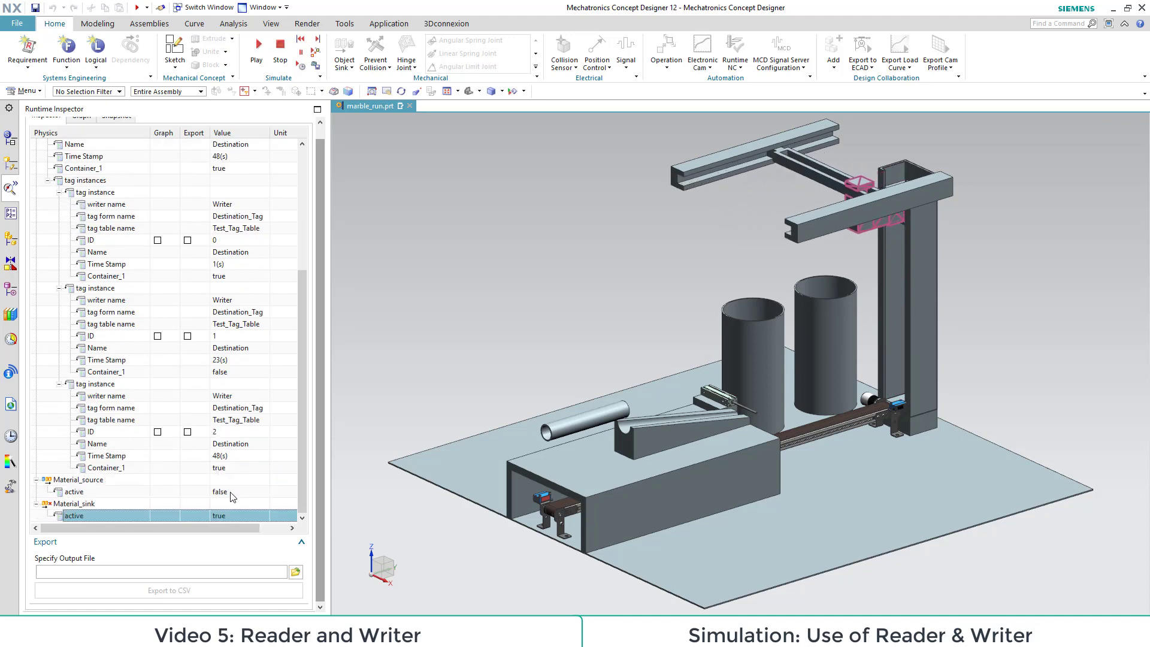
pyautogui.scroll(5, 203, 364)
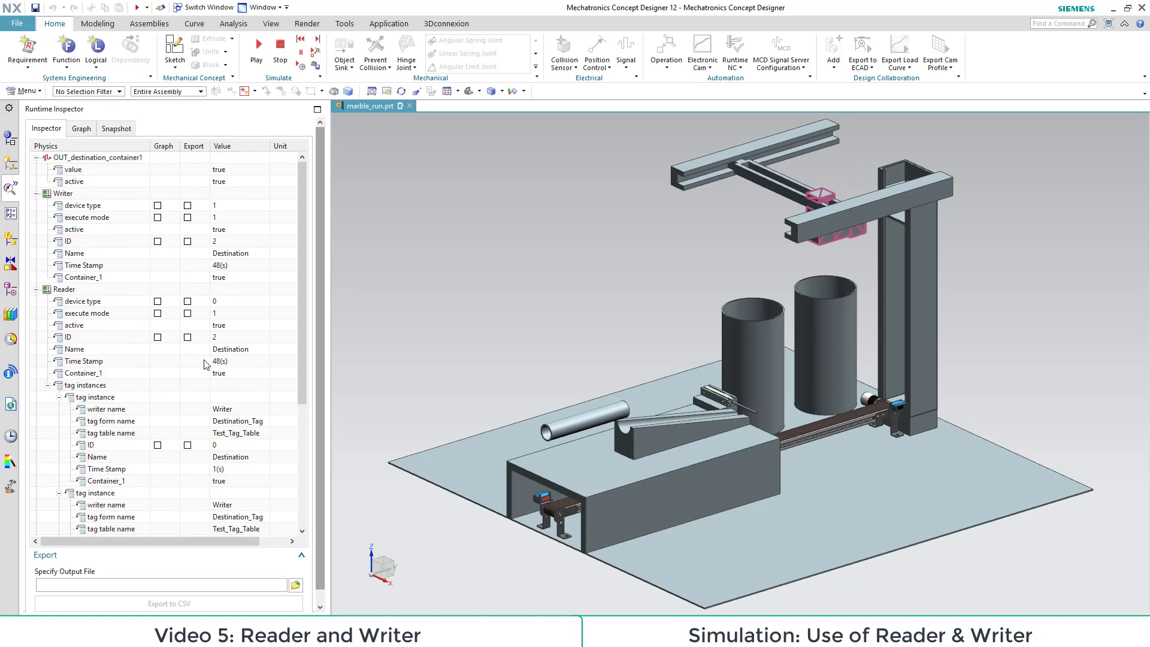